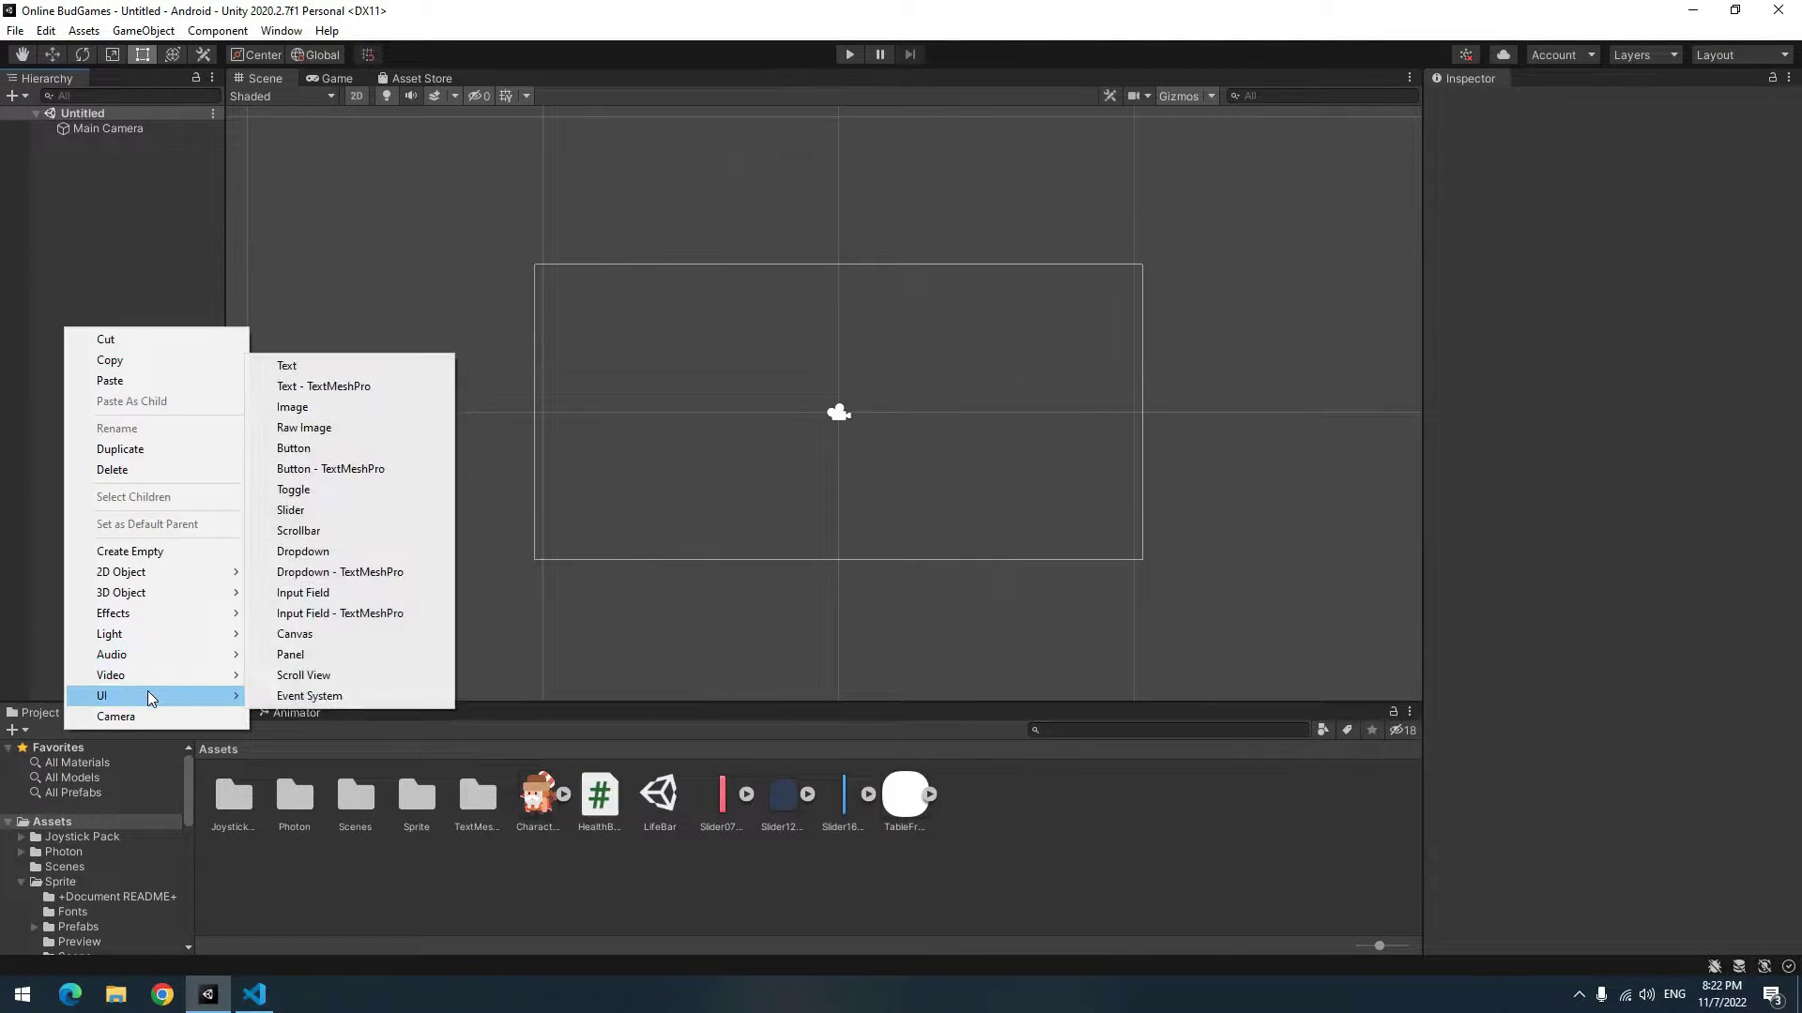
# - Create a UI Canvas in the scene and add a UI Image as its child
pyautogui.click(336, 638)
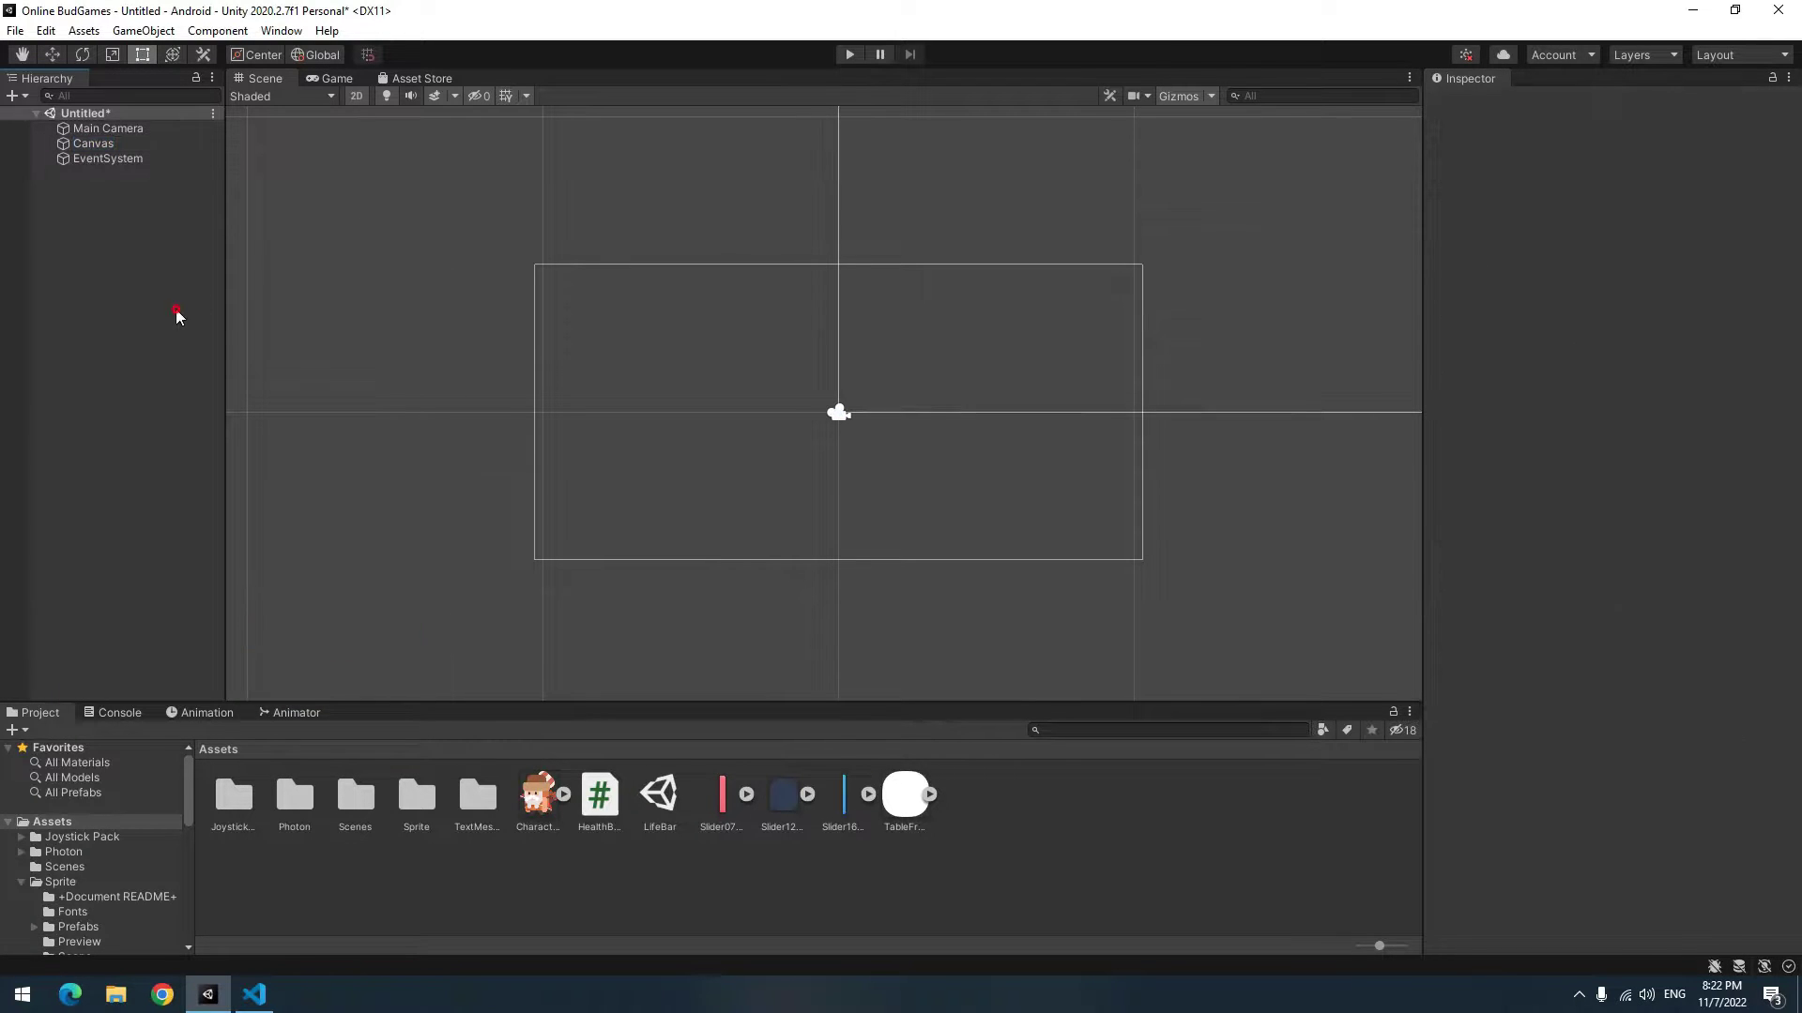
pyautogui.doubleClick(94, 145)
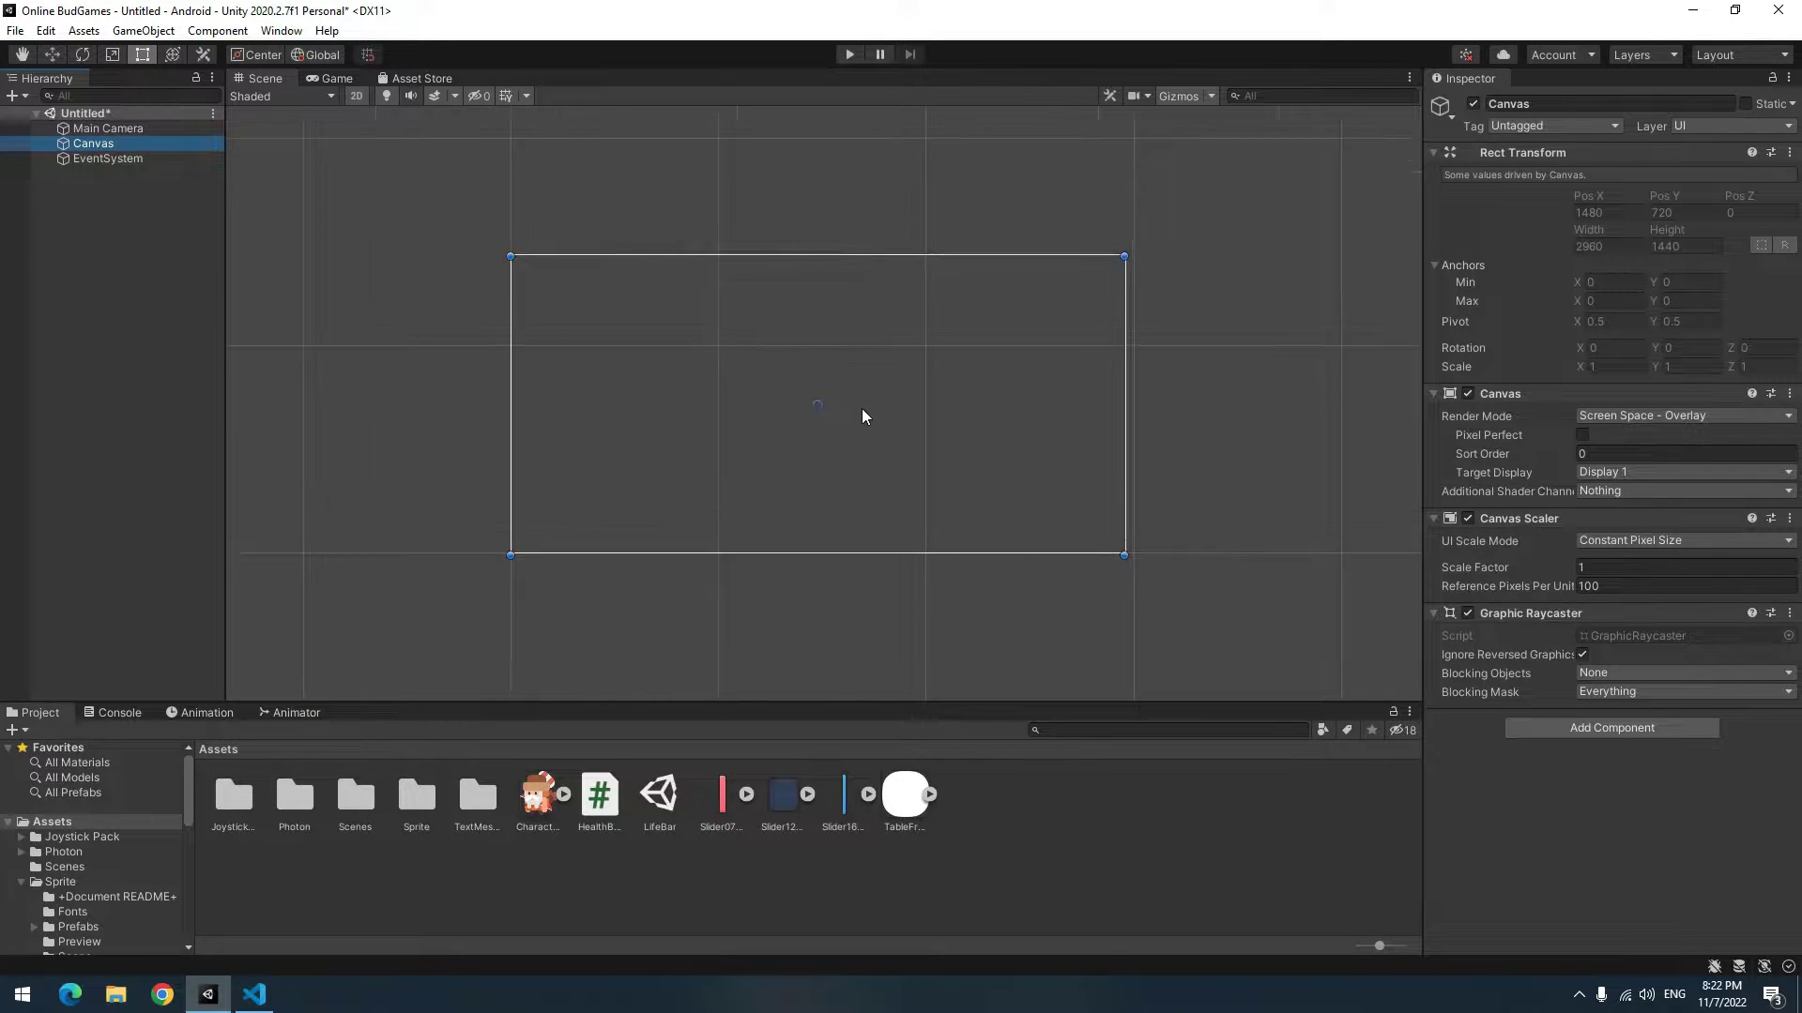
pyautogui.moveTo(764, 453); pyautogui.dragTo(776, 451, button='middle')
pyautogui.rightClick(107, 321)
pyautogui.rightClick(95, 145)
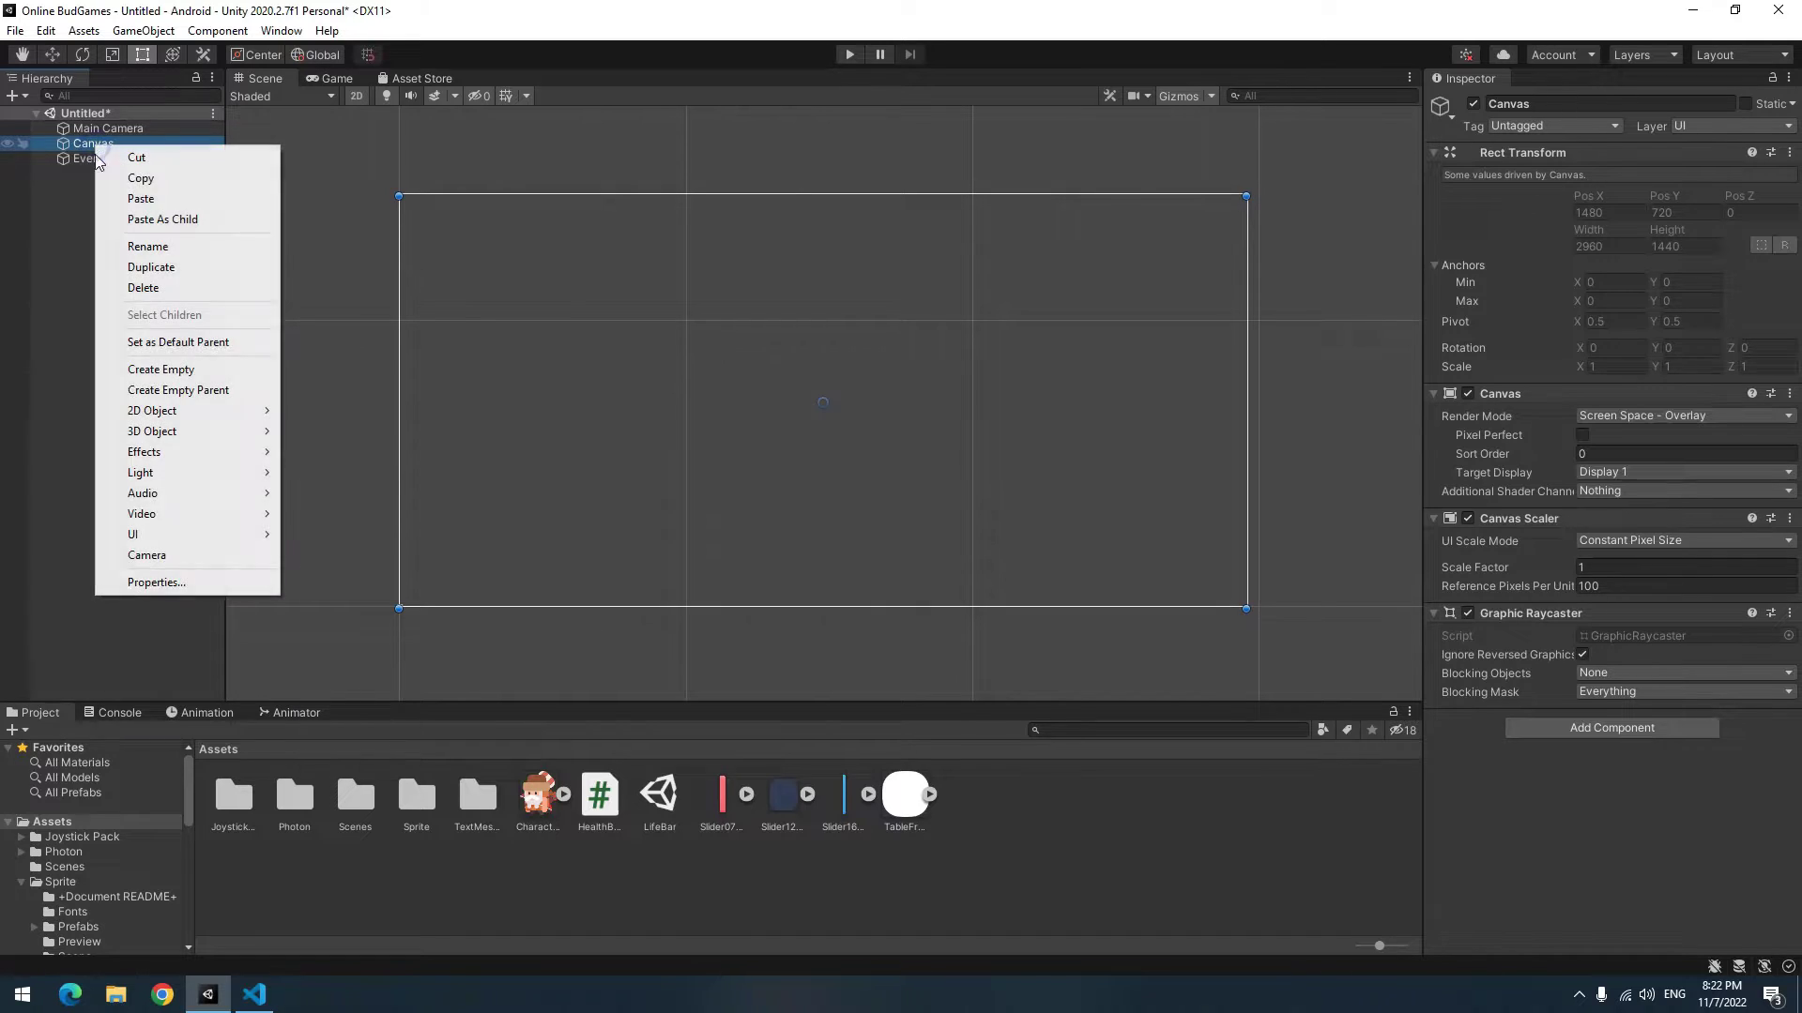
pyautogui.moveTo(181, 539)
pyautogui.click(314, 577)
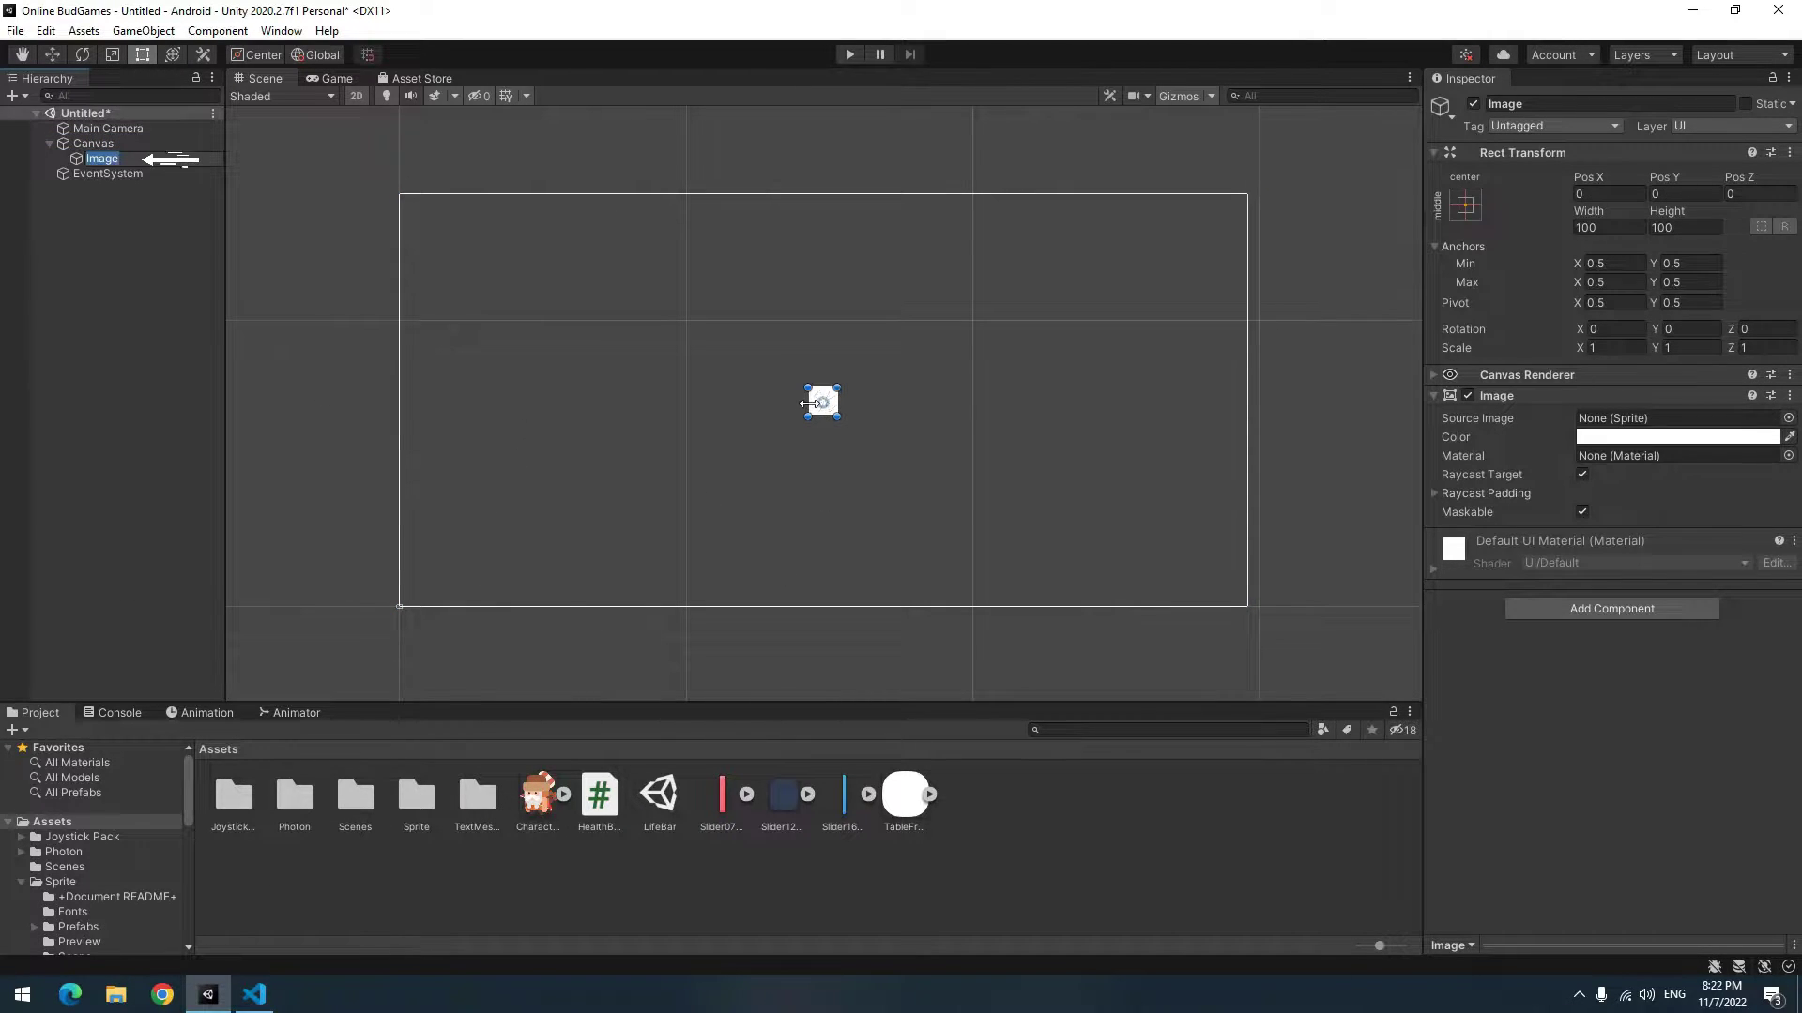
# - Widen the image to about 741 by 100, place it at about Y 141, and assign TableFrame01_2 as its source image
pyautogui.moveTo(805, 402); pyautogui.dragTo(631, 434)
pyautogui.moveTo(766, 402); pyautogui.dragTo(858, 361)
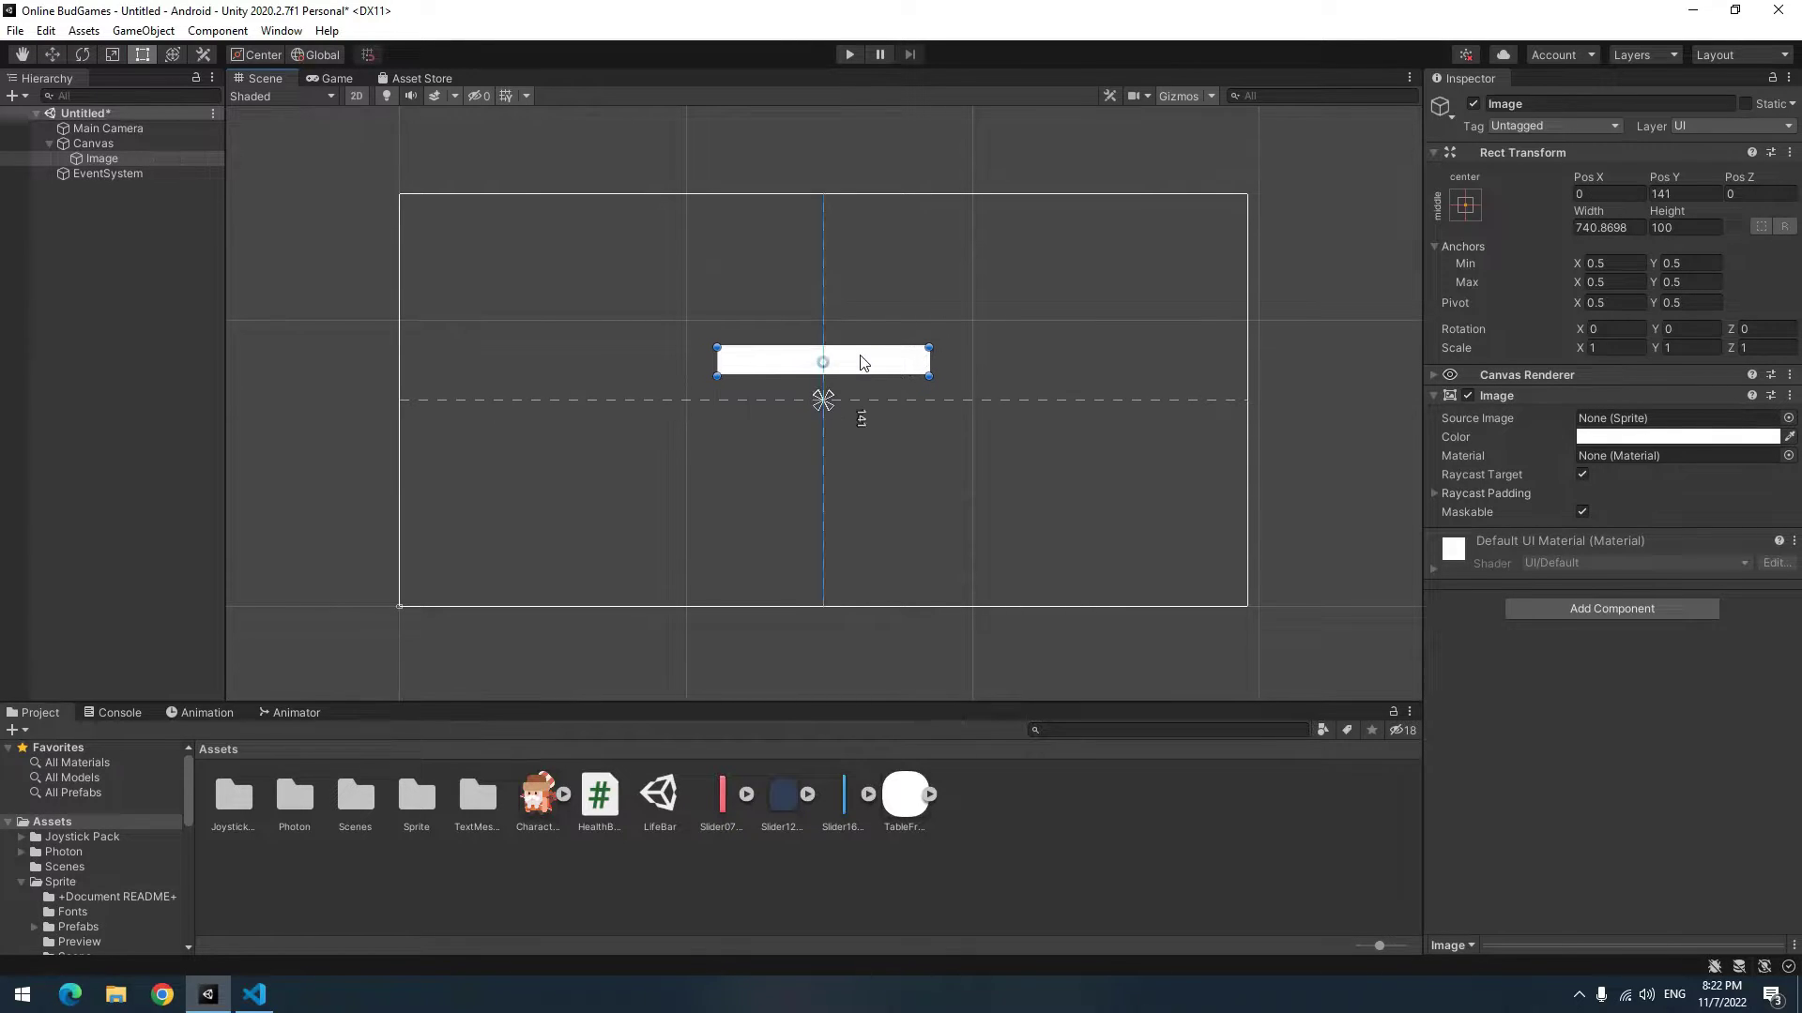
pyautogui.moveTo(904, 795); pyautogui.dragTo(1633, 419)
pyautogui.scroll(3, 904, 387)
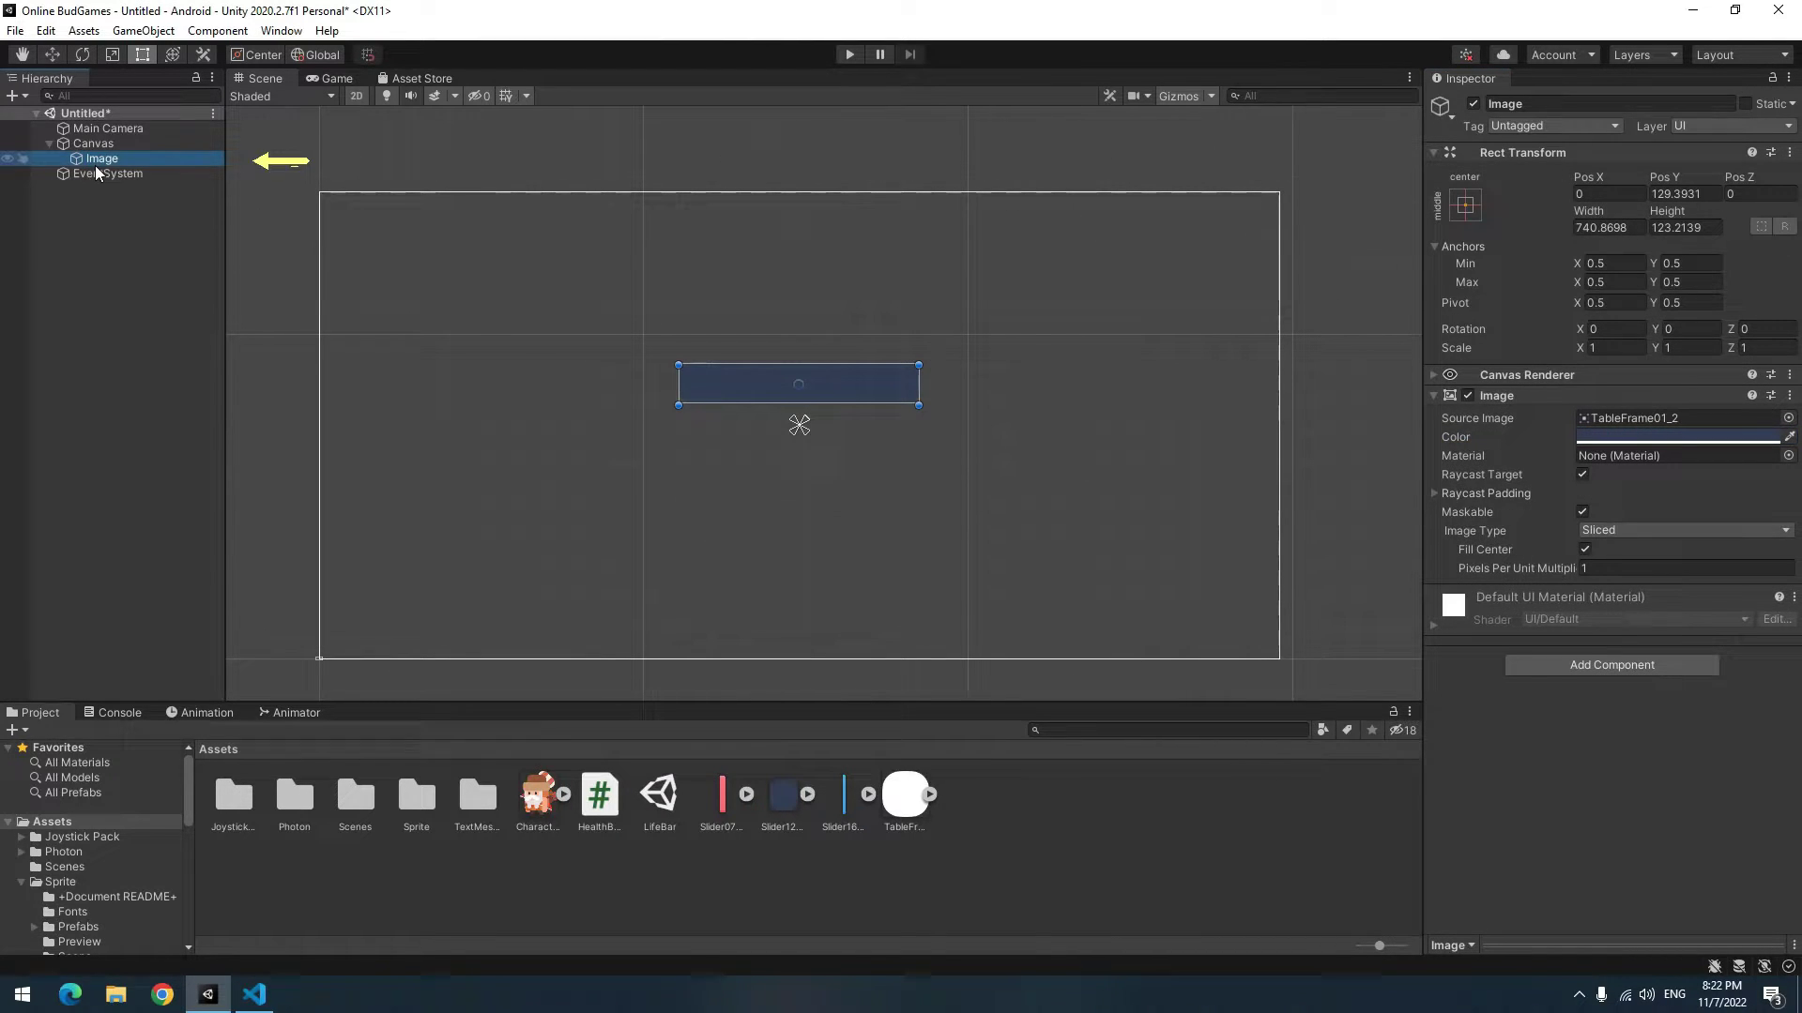
# - Color the bar image dark blue and rename it Frame
pyautogui.click(94, 160)
pyautogui.write('Frame')
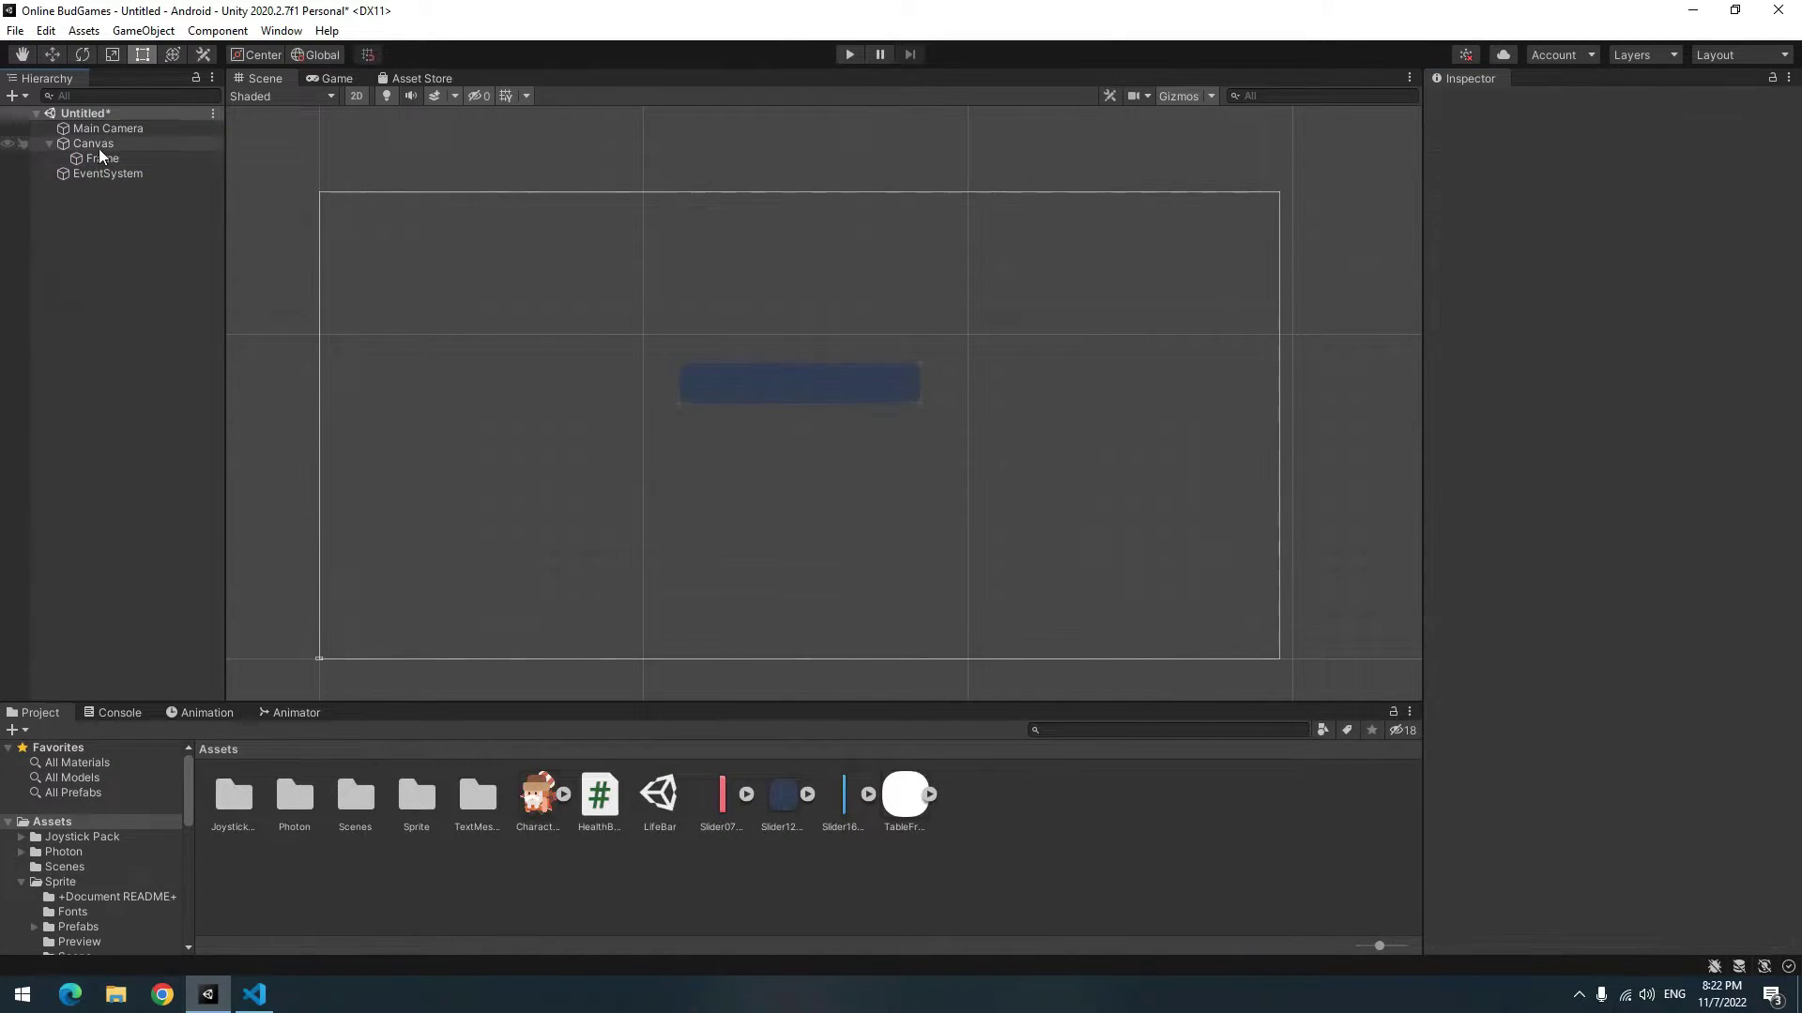
# - Add a second UI Image to the Canvas and stretch it over Frame to about 694 by 100
pyautogui.rightClick(98, 146)
pyautogui.moveTo(206, 548)
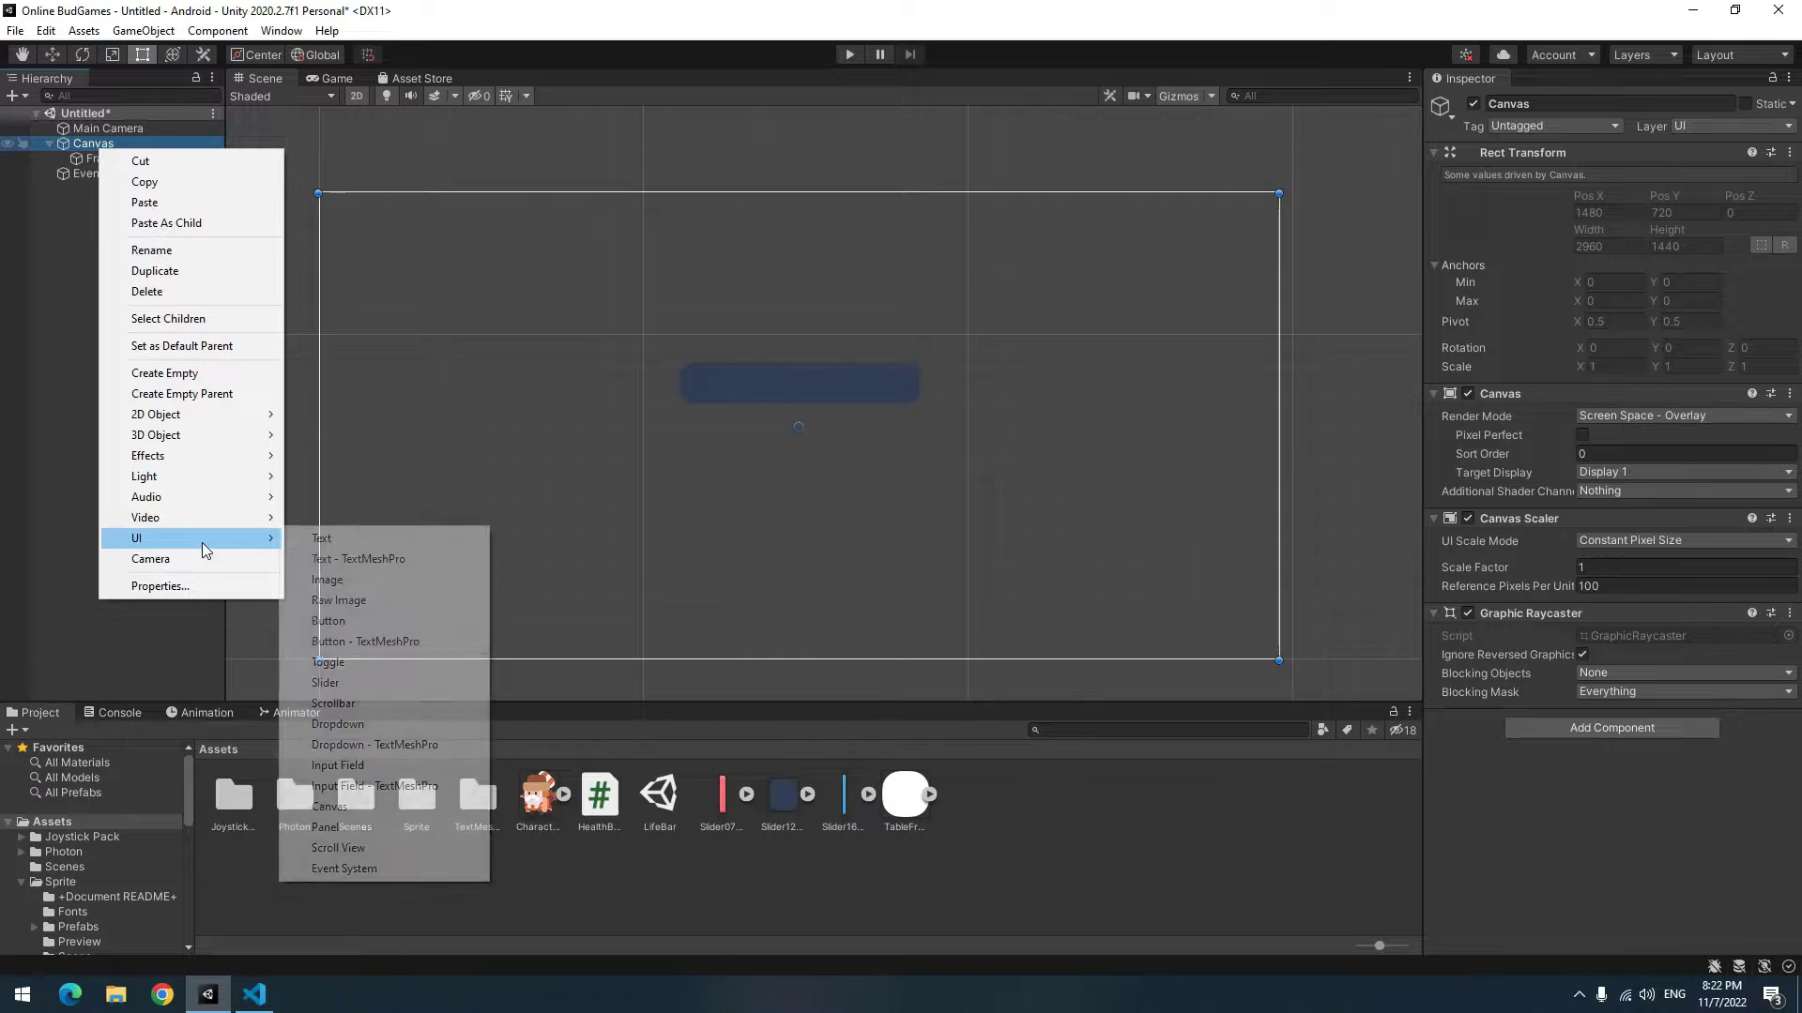
pyautogui.click(392, 579)
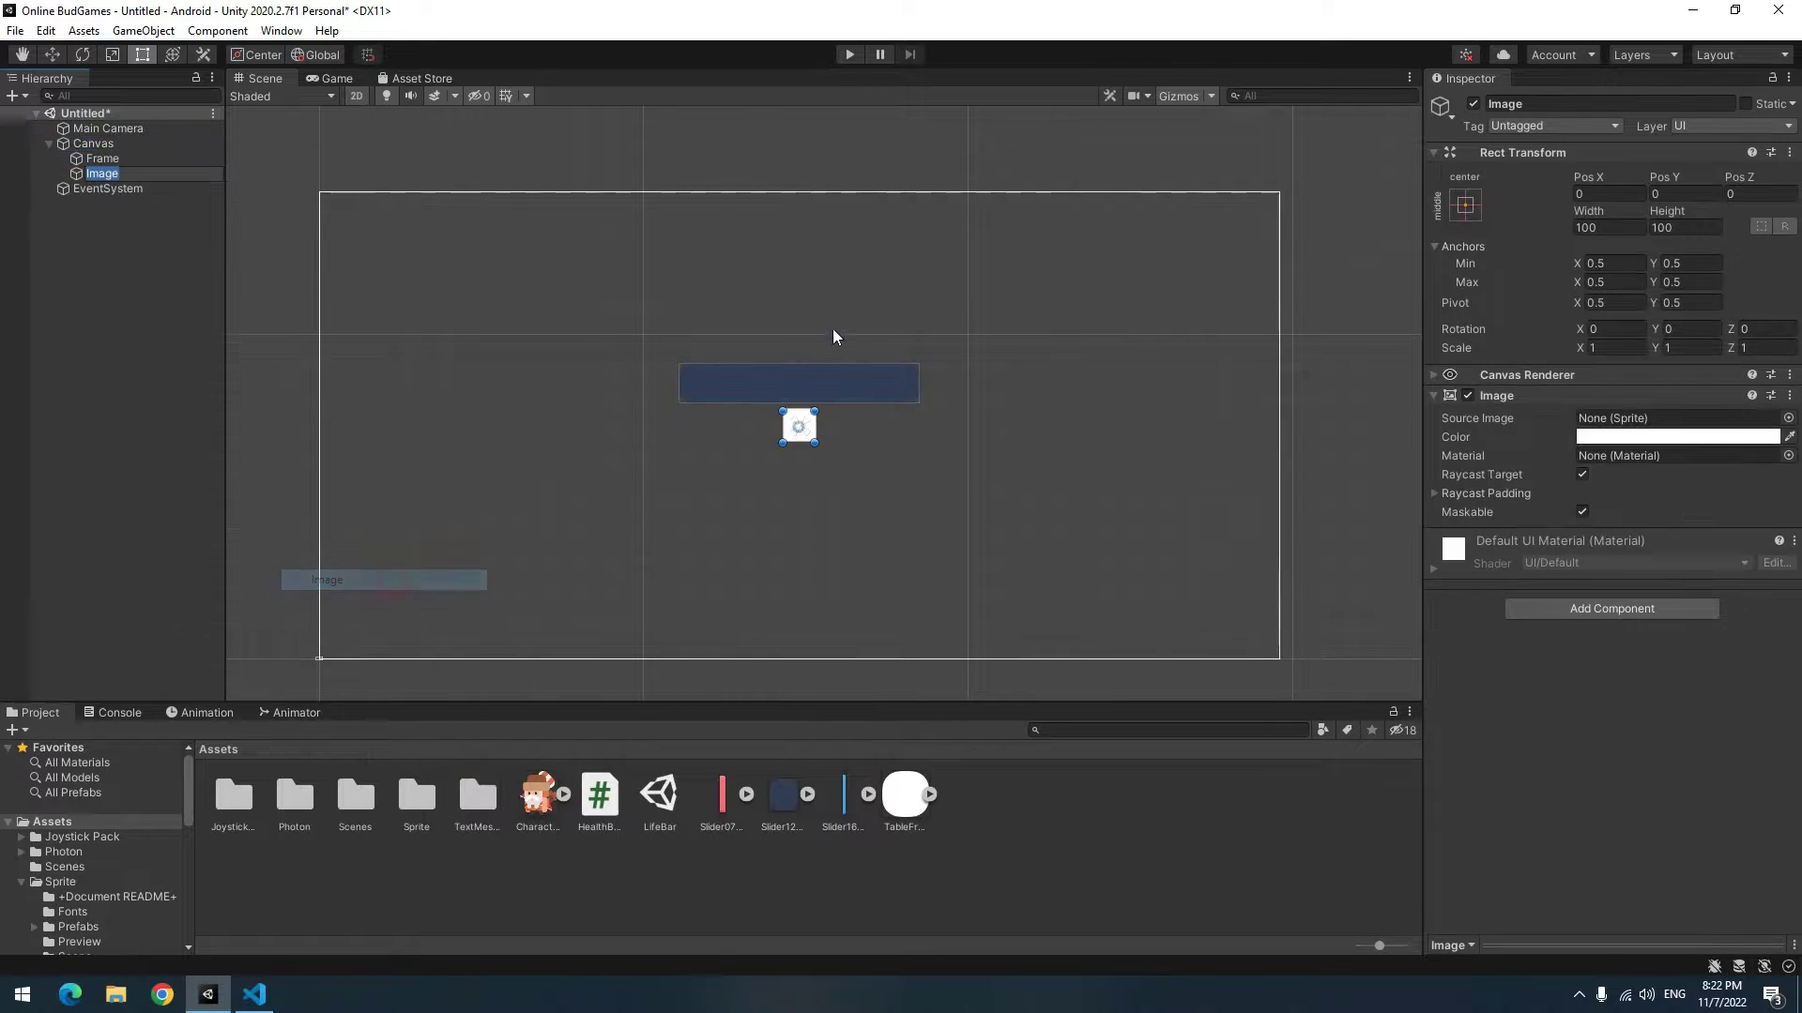
pyautogui.click(800, 439)
pyautogui.scroll(3, 775, 413)
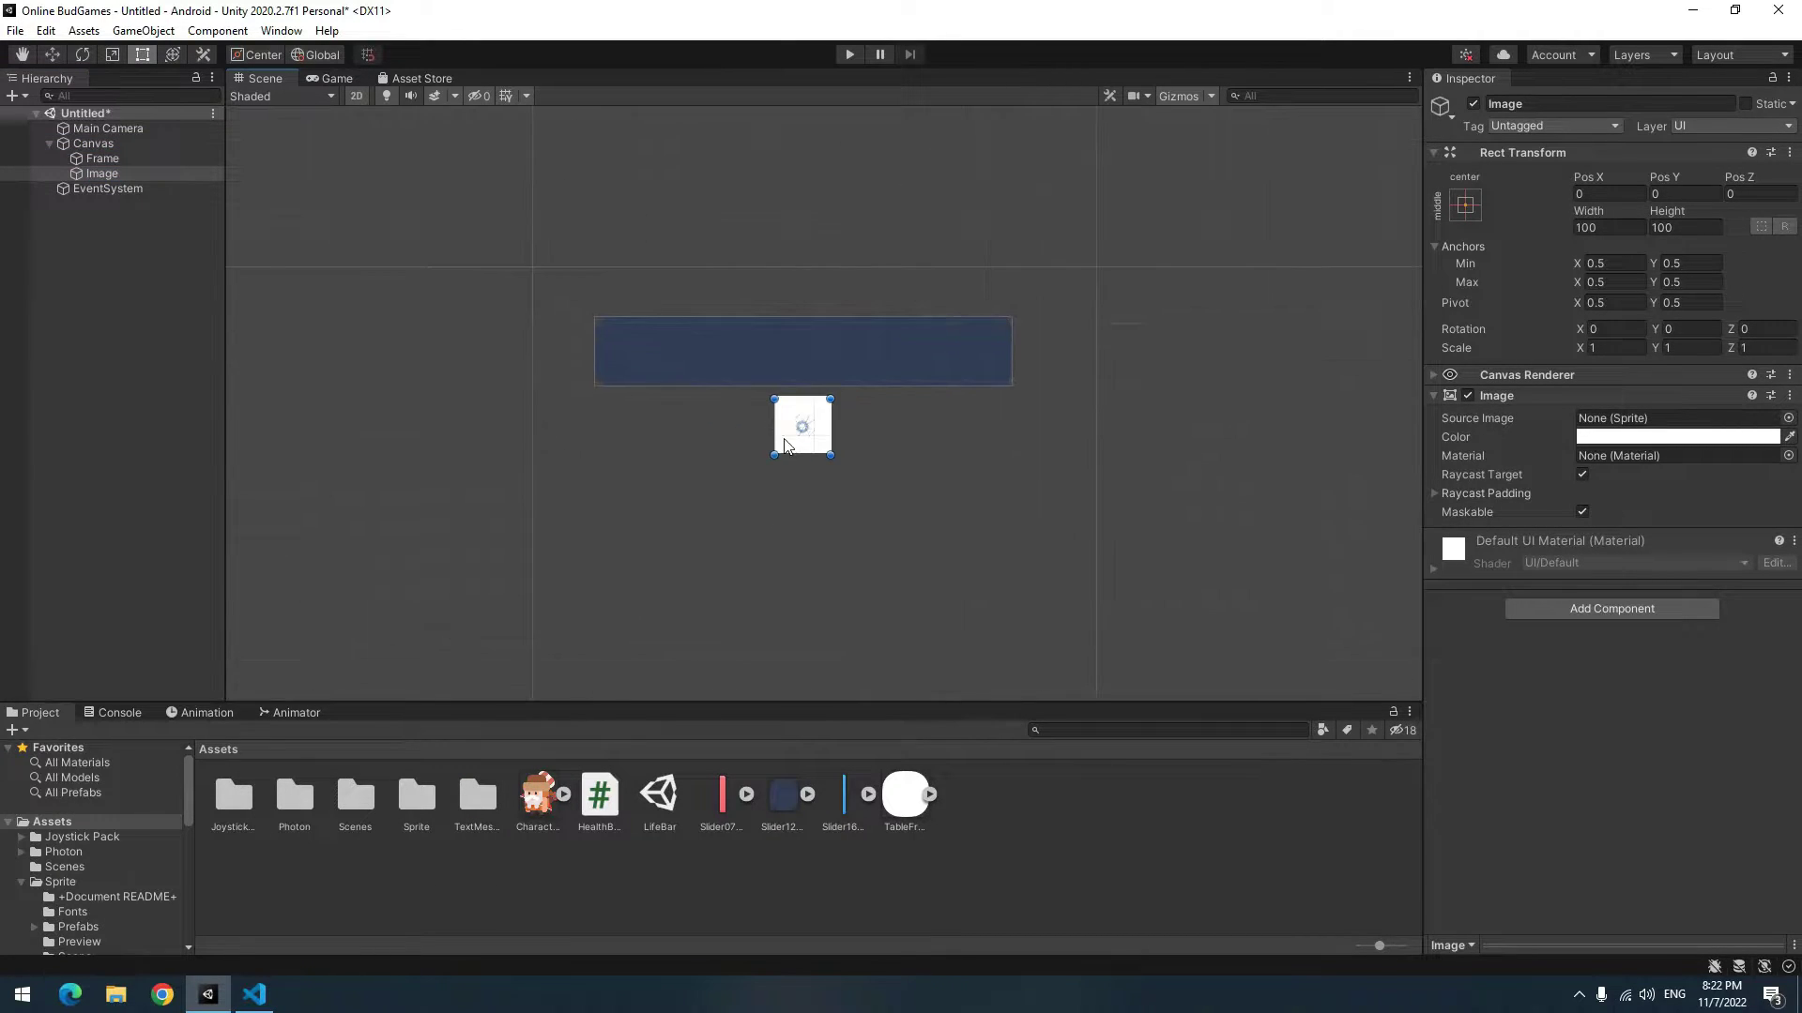
pyautogui.moveTo(786, 446); pyautogui.dragTo(999, 379)
# - Assign TableFrame01_2 as the new image's source and color it with the red sampled from the Slider07 sprite
pyautogui.moveTo(909, 829); pyautogui.dragTo(1676, 418)
pyautogui.click(1789, 437)
pyautogui.click(722, 797)
# - Widen the red bar to about 713, move it below Frame to about Y -104, and rename it FillObject
pyautogui.scroll(3, 648, 366)
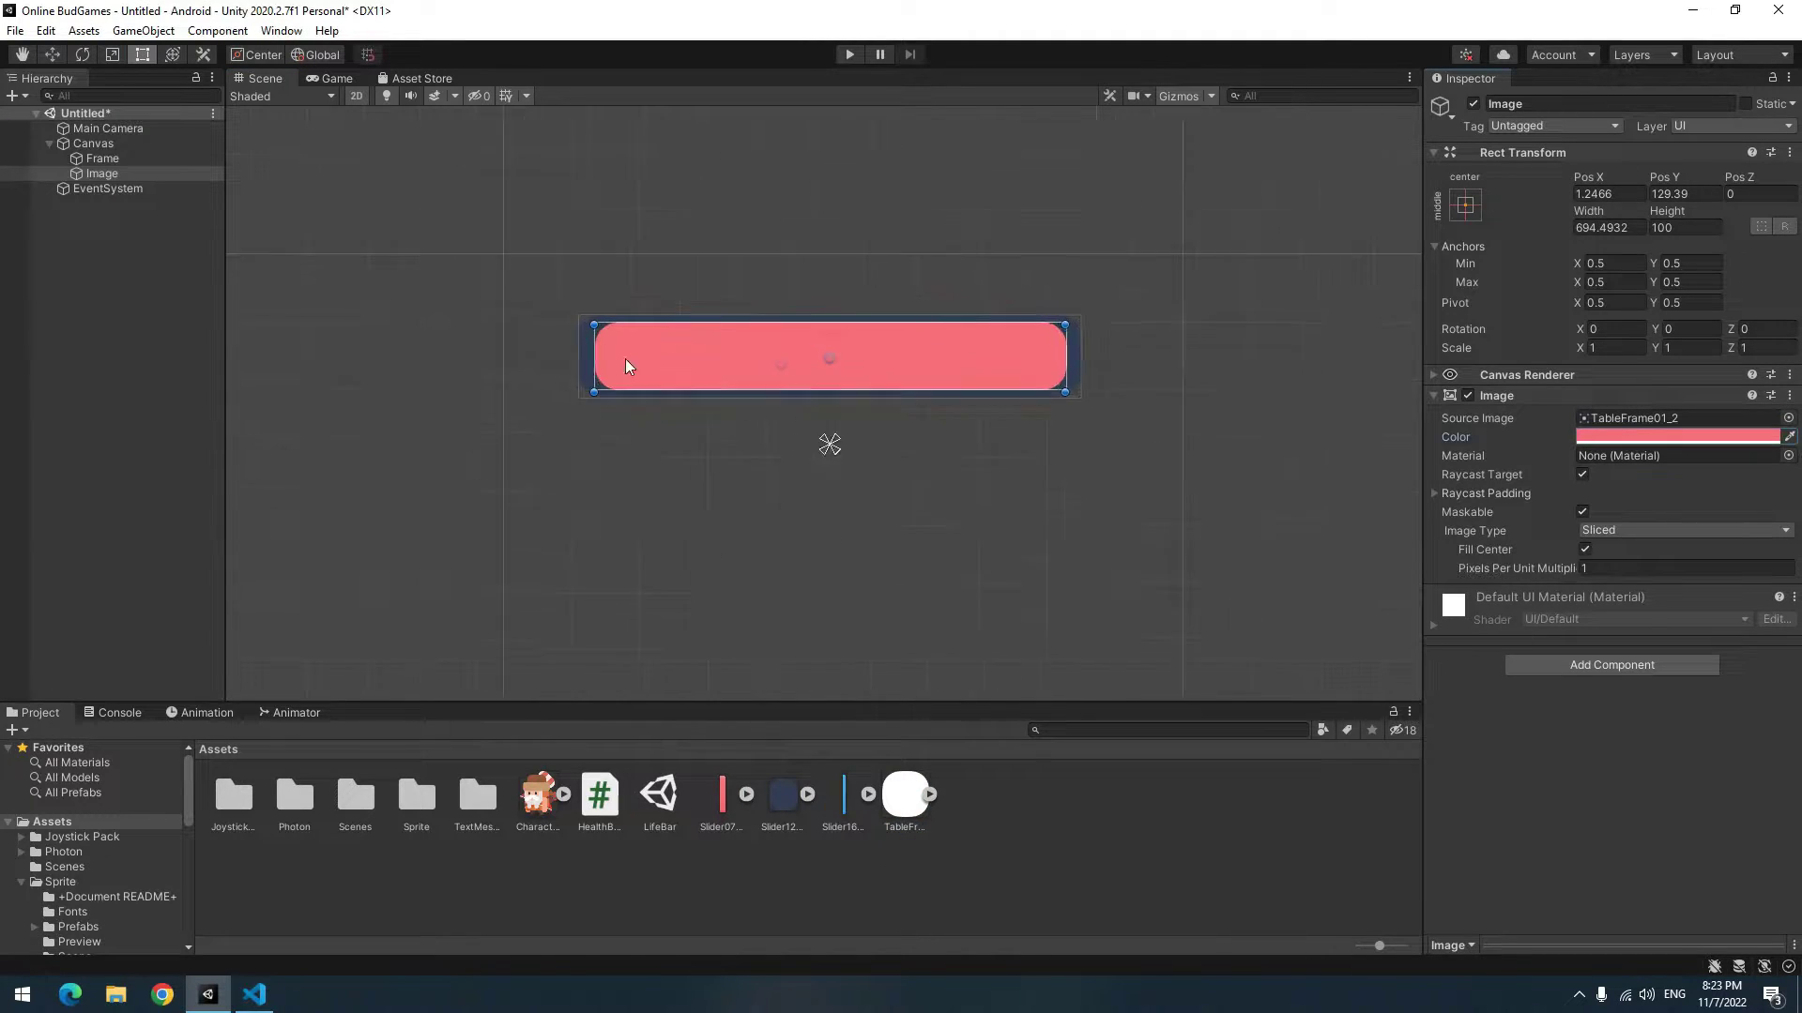
pyautogui.moveTo(584, 376); pyautogui.dragTo(576, 375)
pyautogui.scroll(-4, 961, 433)
pyautogui.moveTo(961, 432); pyautogui.dragTo(982, 476)
pyautogui.click(92, 175)
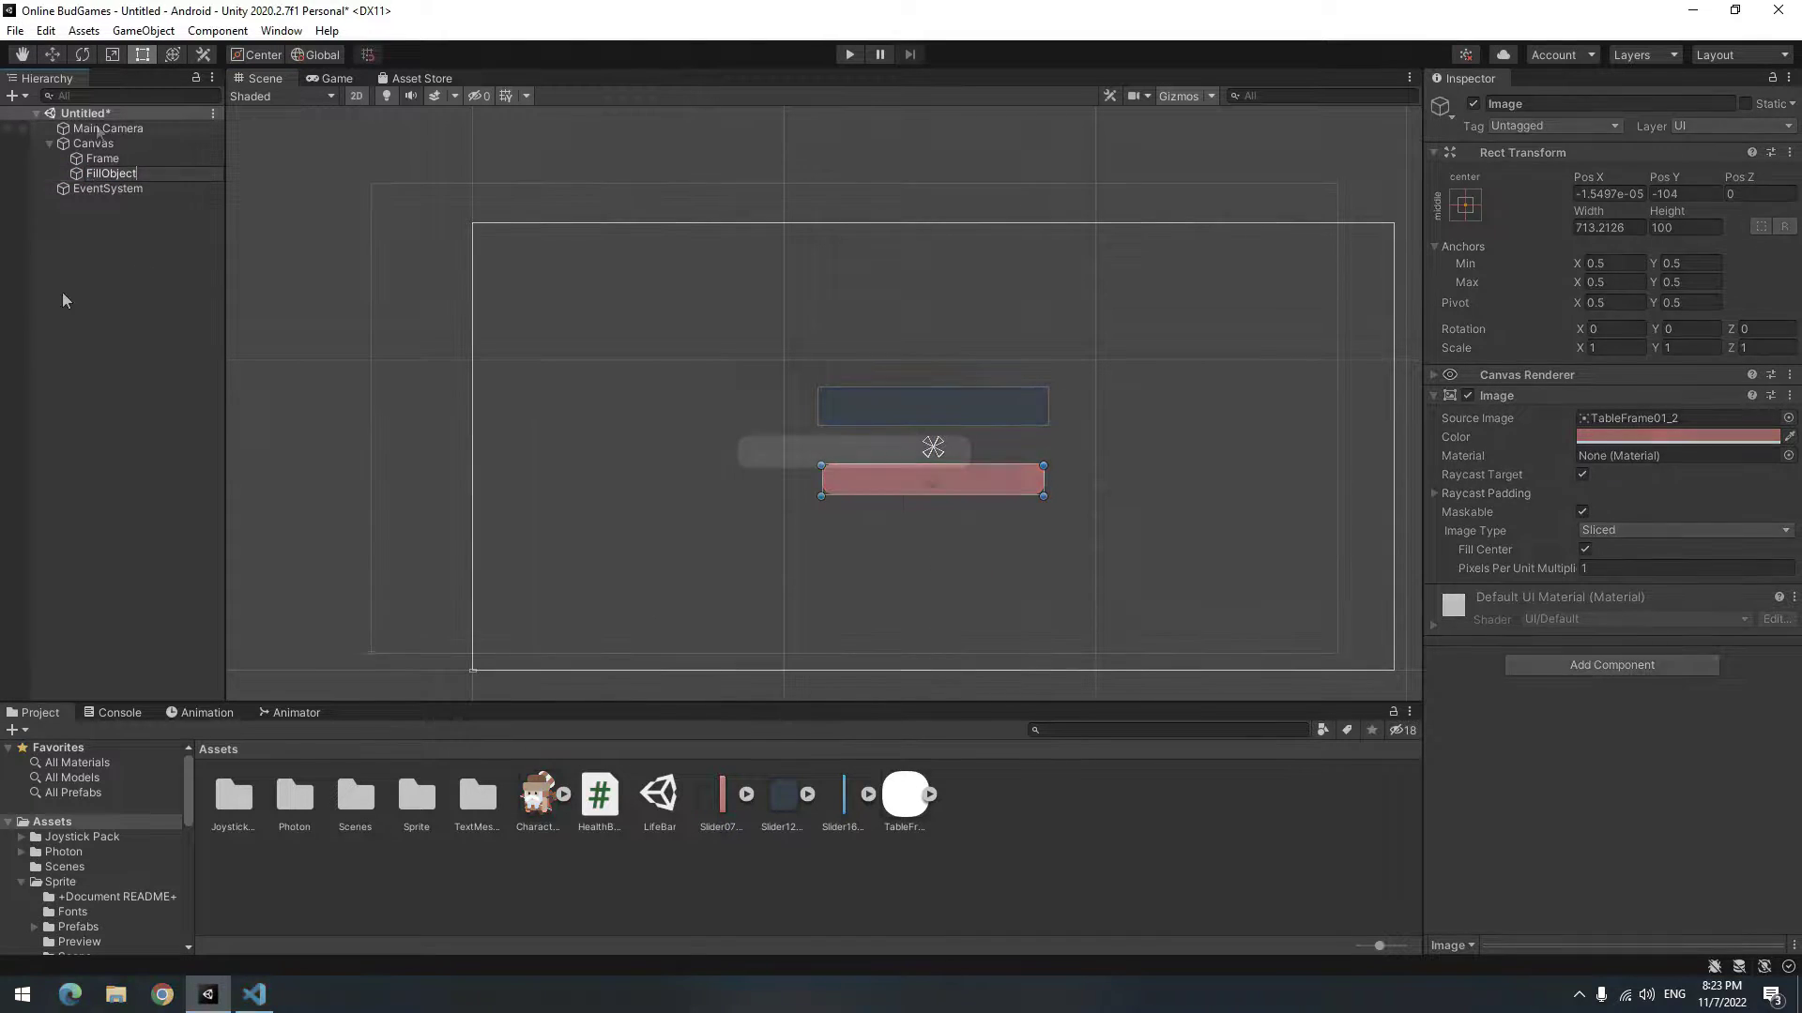
pyautogui.click(65, 290)
# - Create an empty object named Slide under the Canvas
pyautogui.rightClick(92, 144)
pyautogui.click(174, 366)
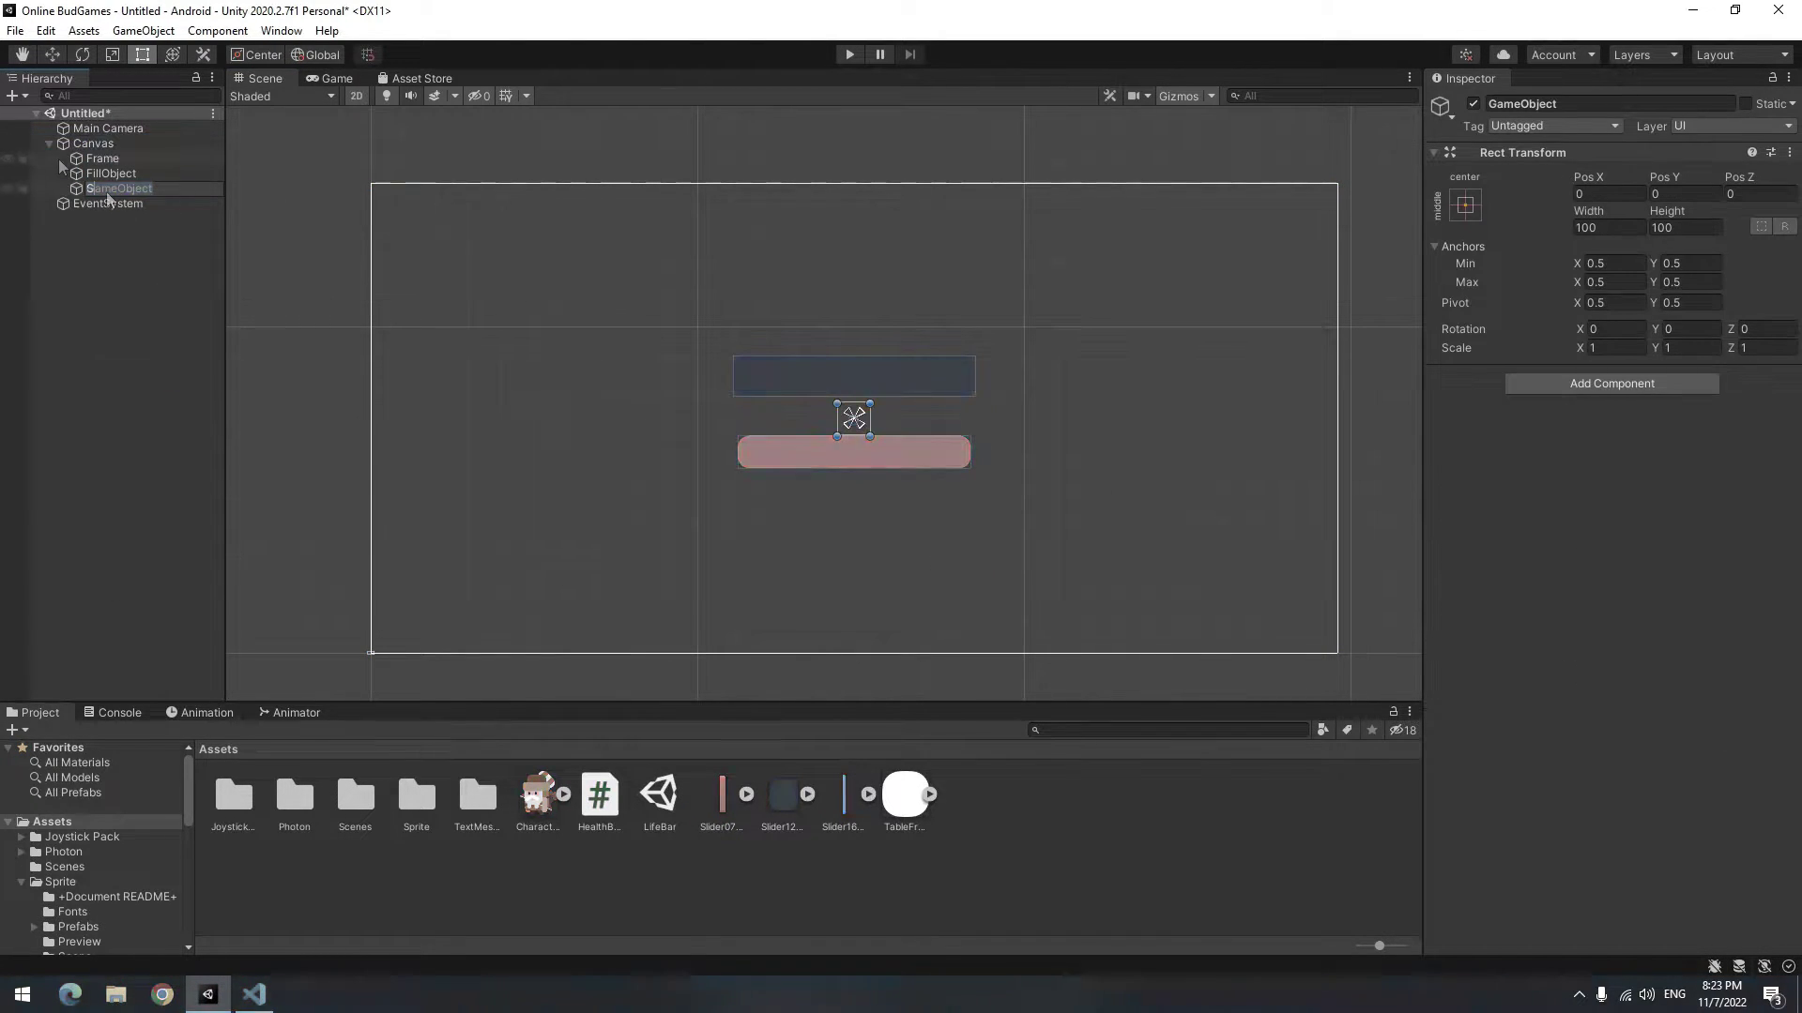
pyautogui.write('Slide')
pyautogui.click(100, 235)
# - Move and resize Slide to about 713 by 100 at Y -104 so it matches the red bar's bounds
pyautogui.click(112, 188)
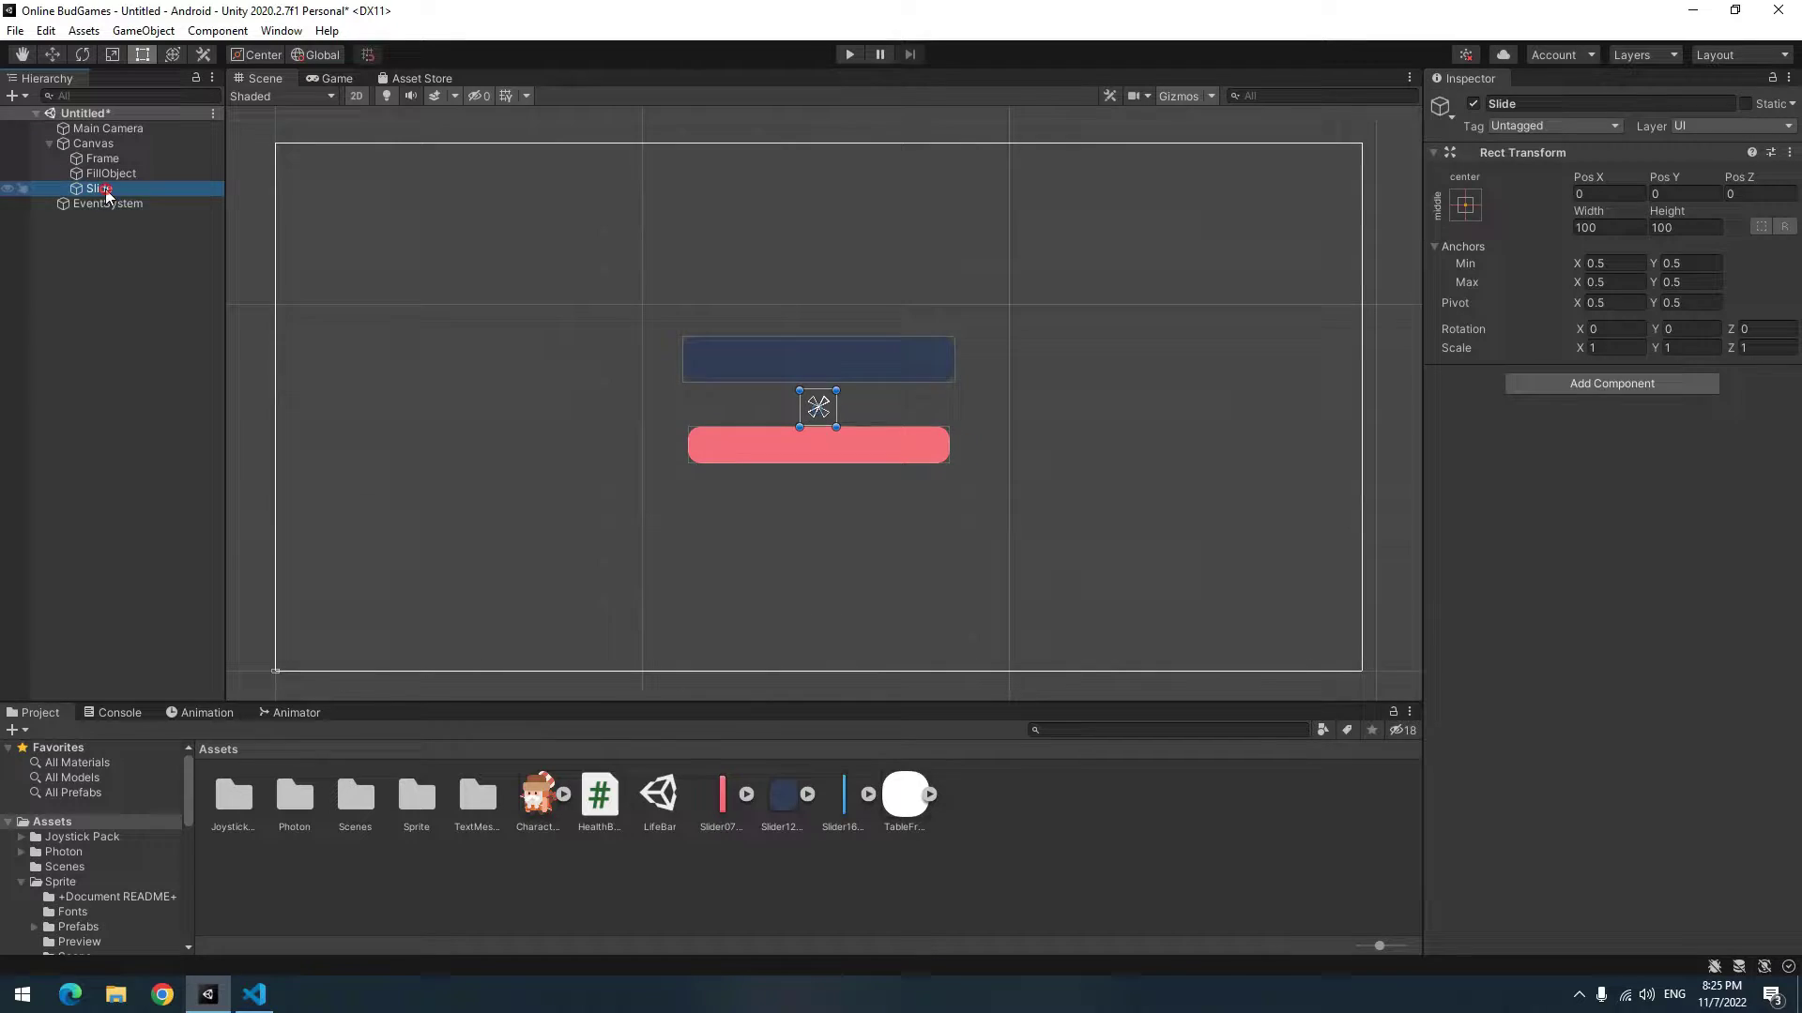
pyautogui.scroll(3, 814, 432)
pyautogui.moveTo(814, 431); pyautogui.dragTo(1071, 521)
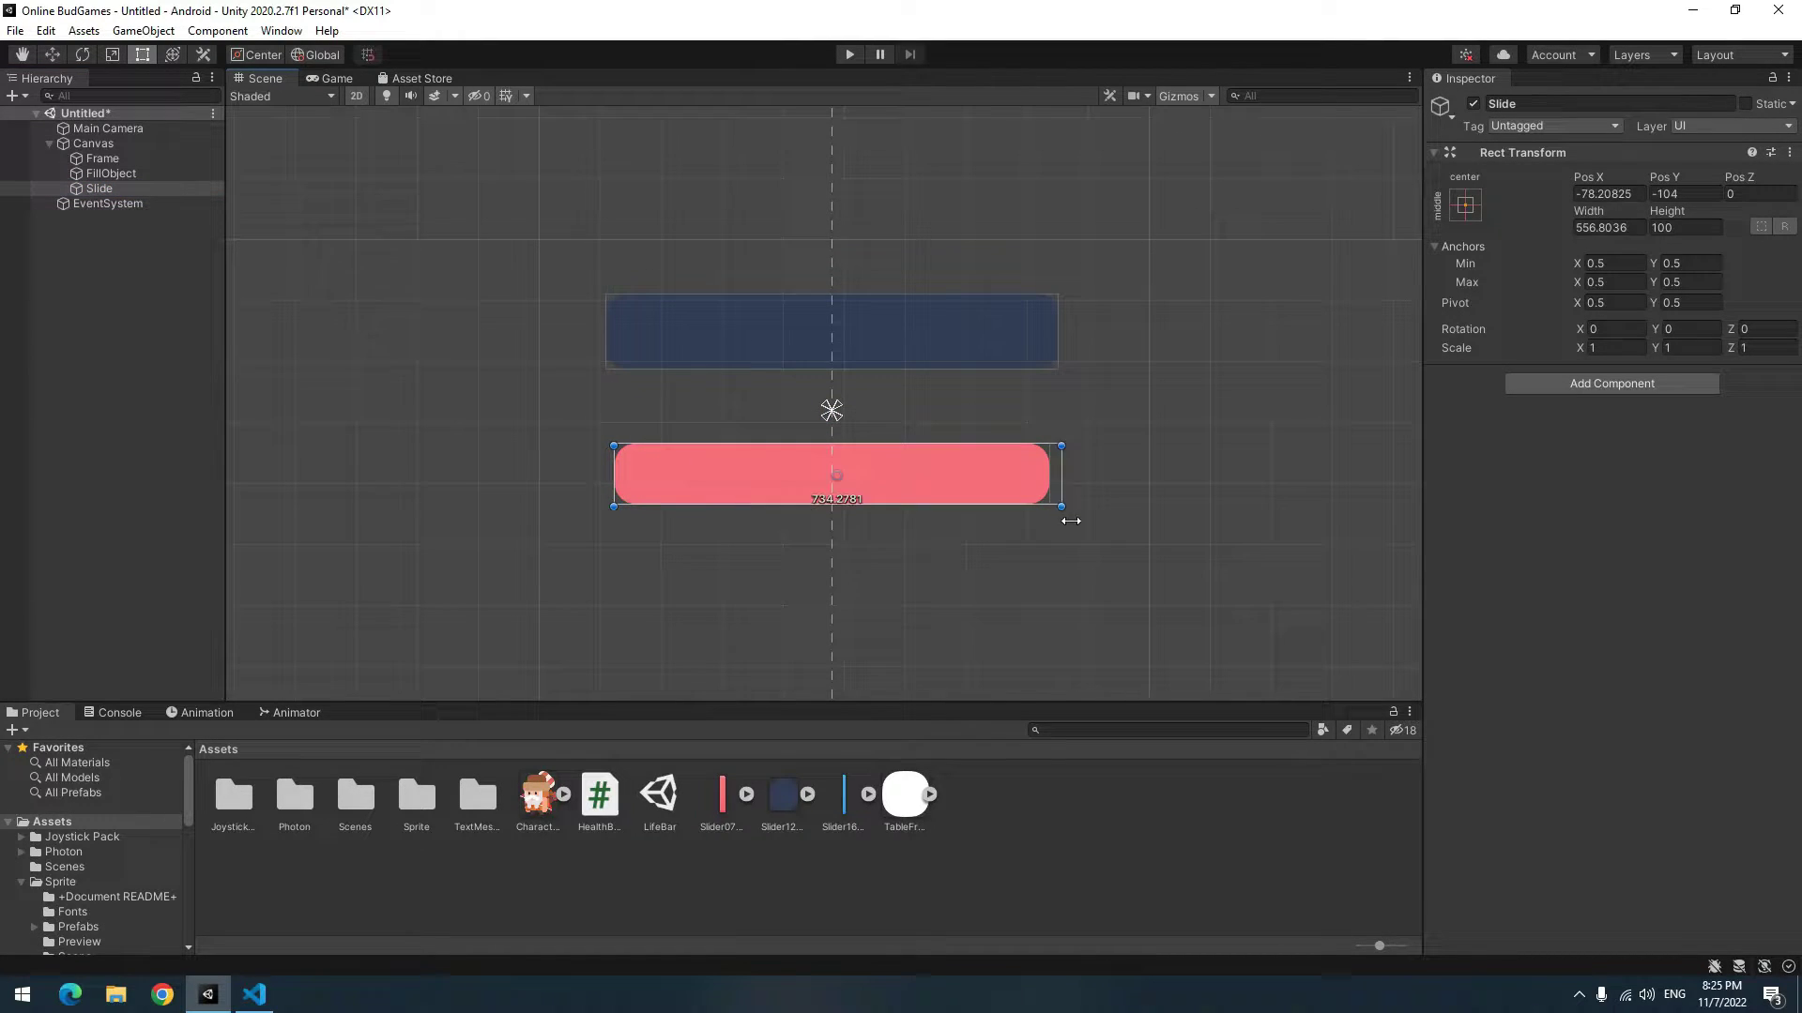
# - Make FillObject a child of Slide and set its anchors to stretch in both directions
pyautogui.doubleClick(97, 178)
pyautogui.moveTo(104, 198); pyautogui.dragTo(104, 190)
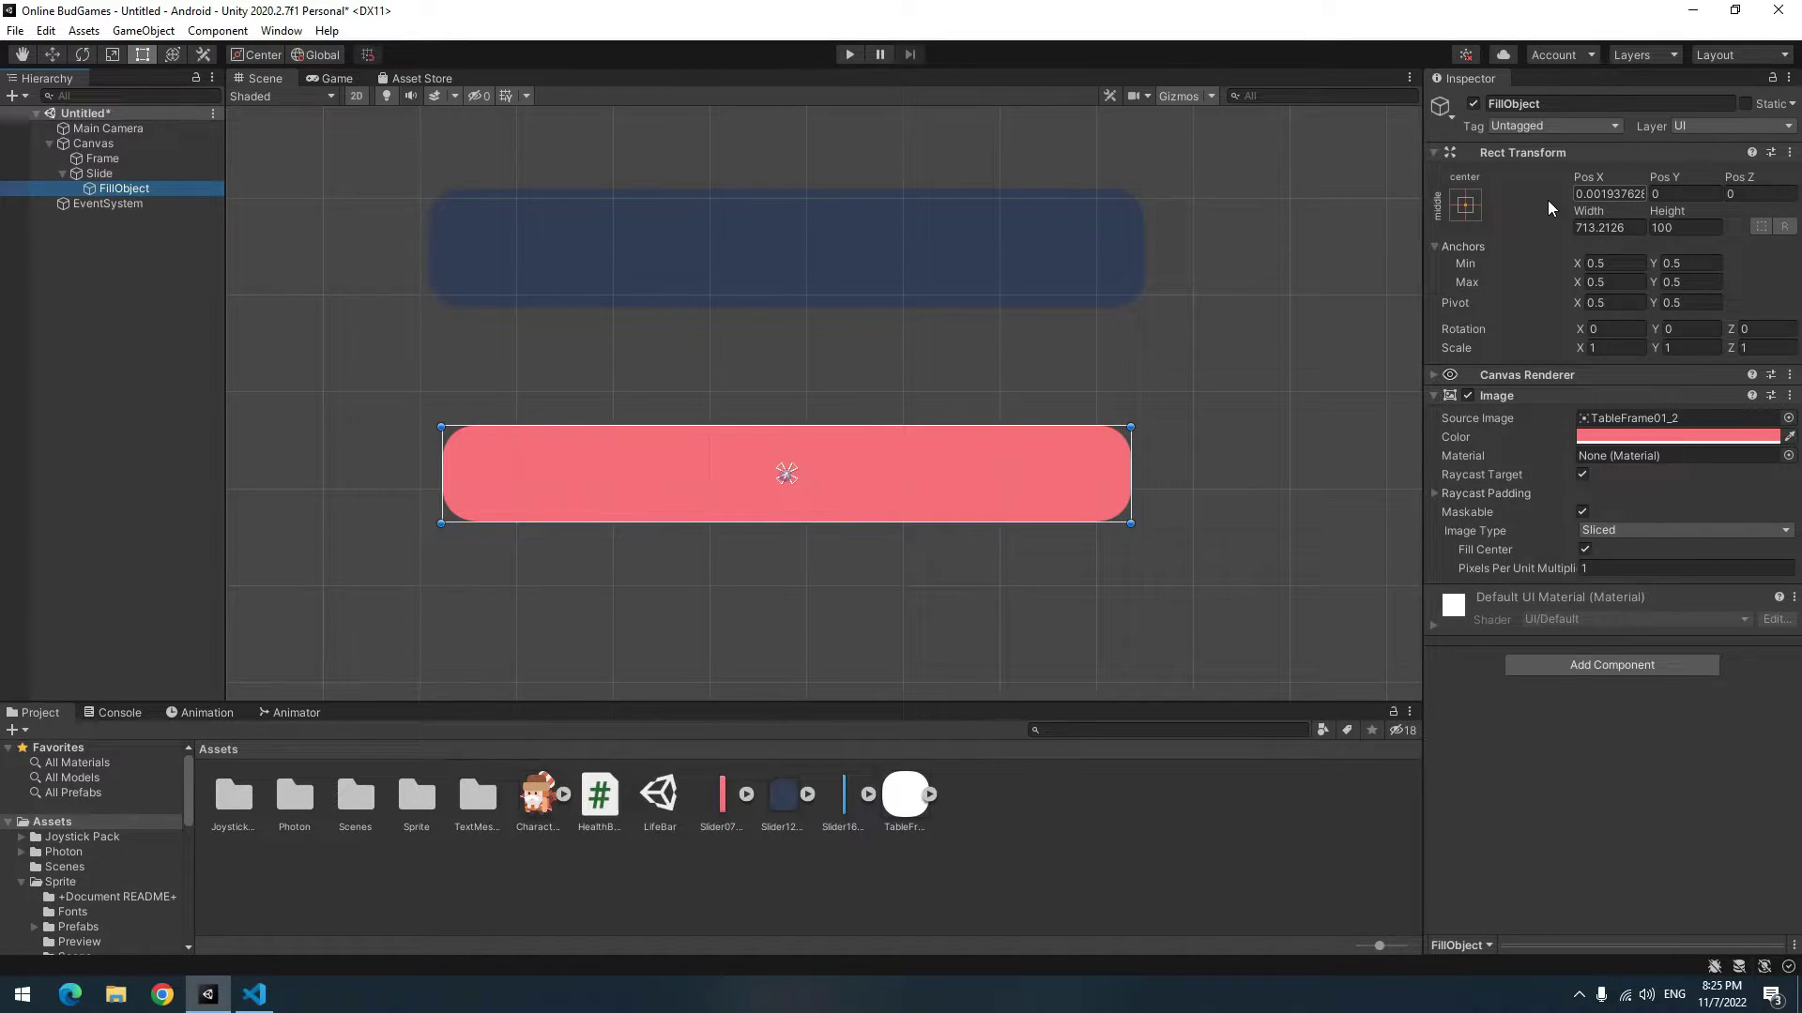
pyautogui.click(1483, 212)
pyautogui.click(1662, 488)
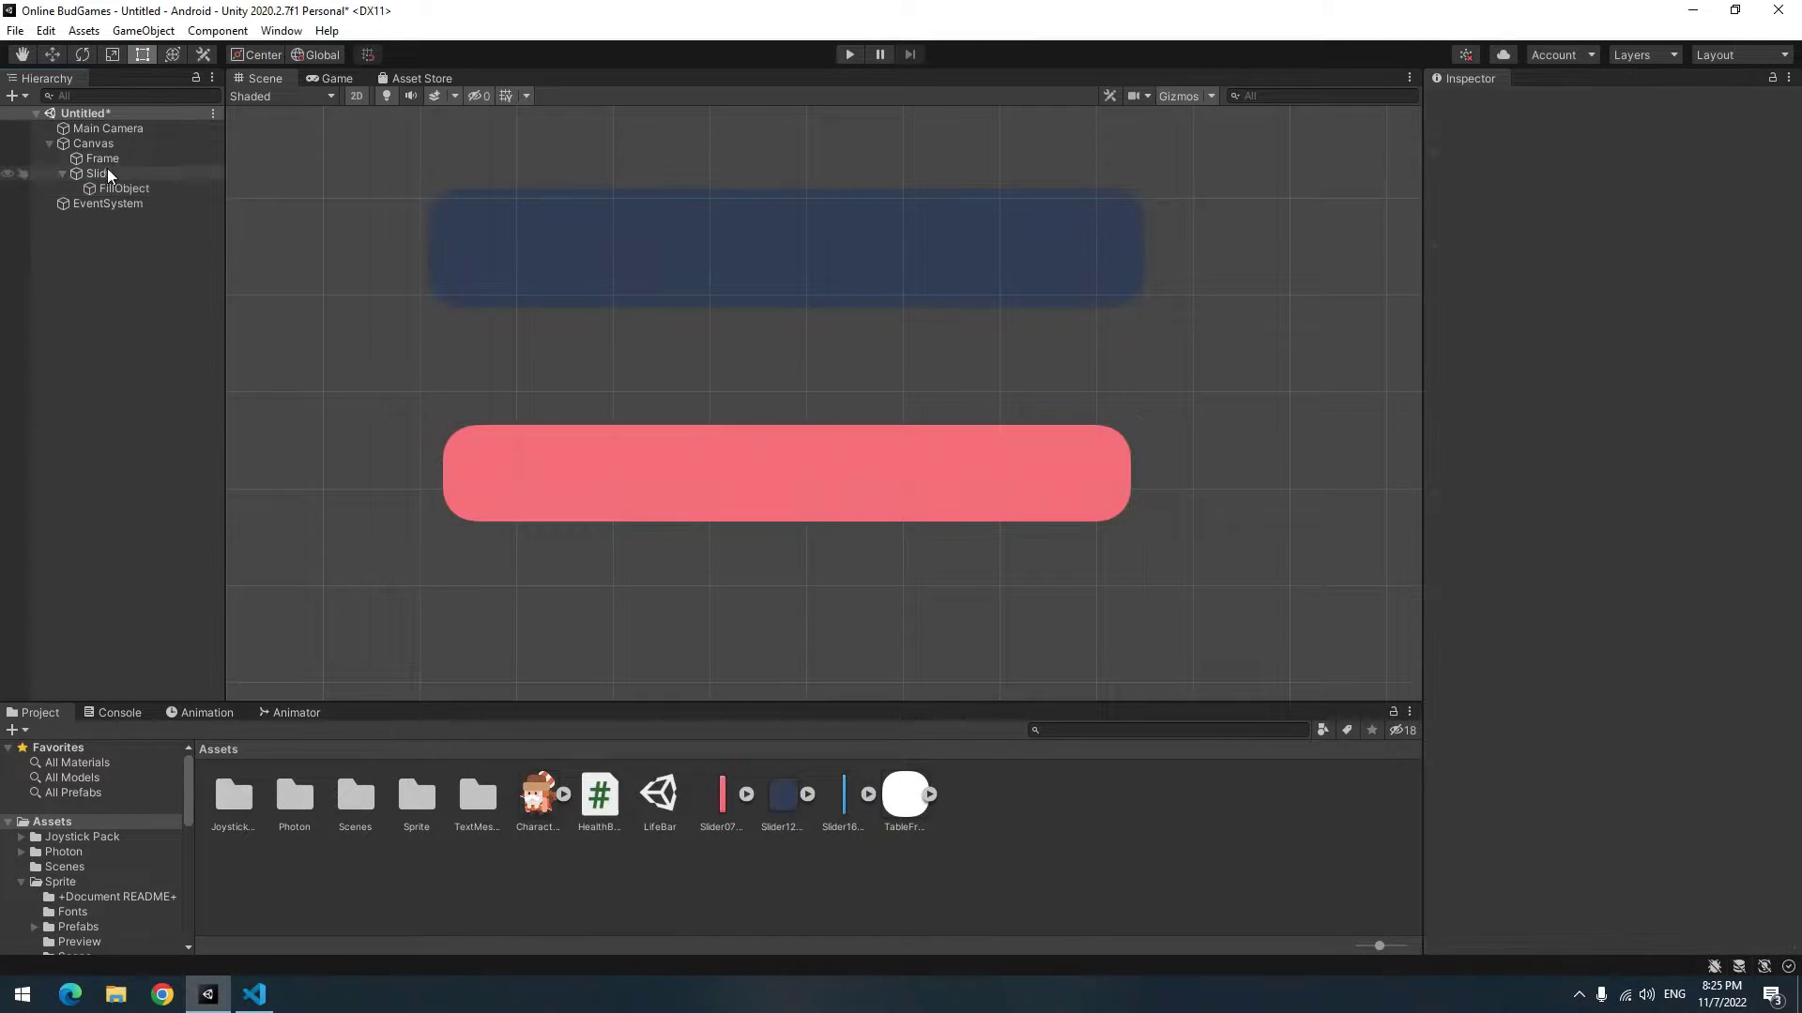
# - Add a Slider component to Slide with Interactable off and both Transition and Navigation set to None
pyautogui.click(105, 173)
pyautogui.click(1538, 387)
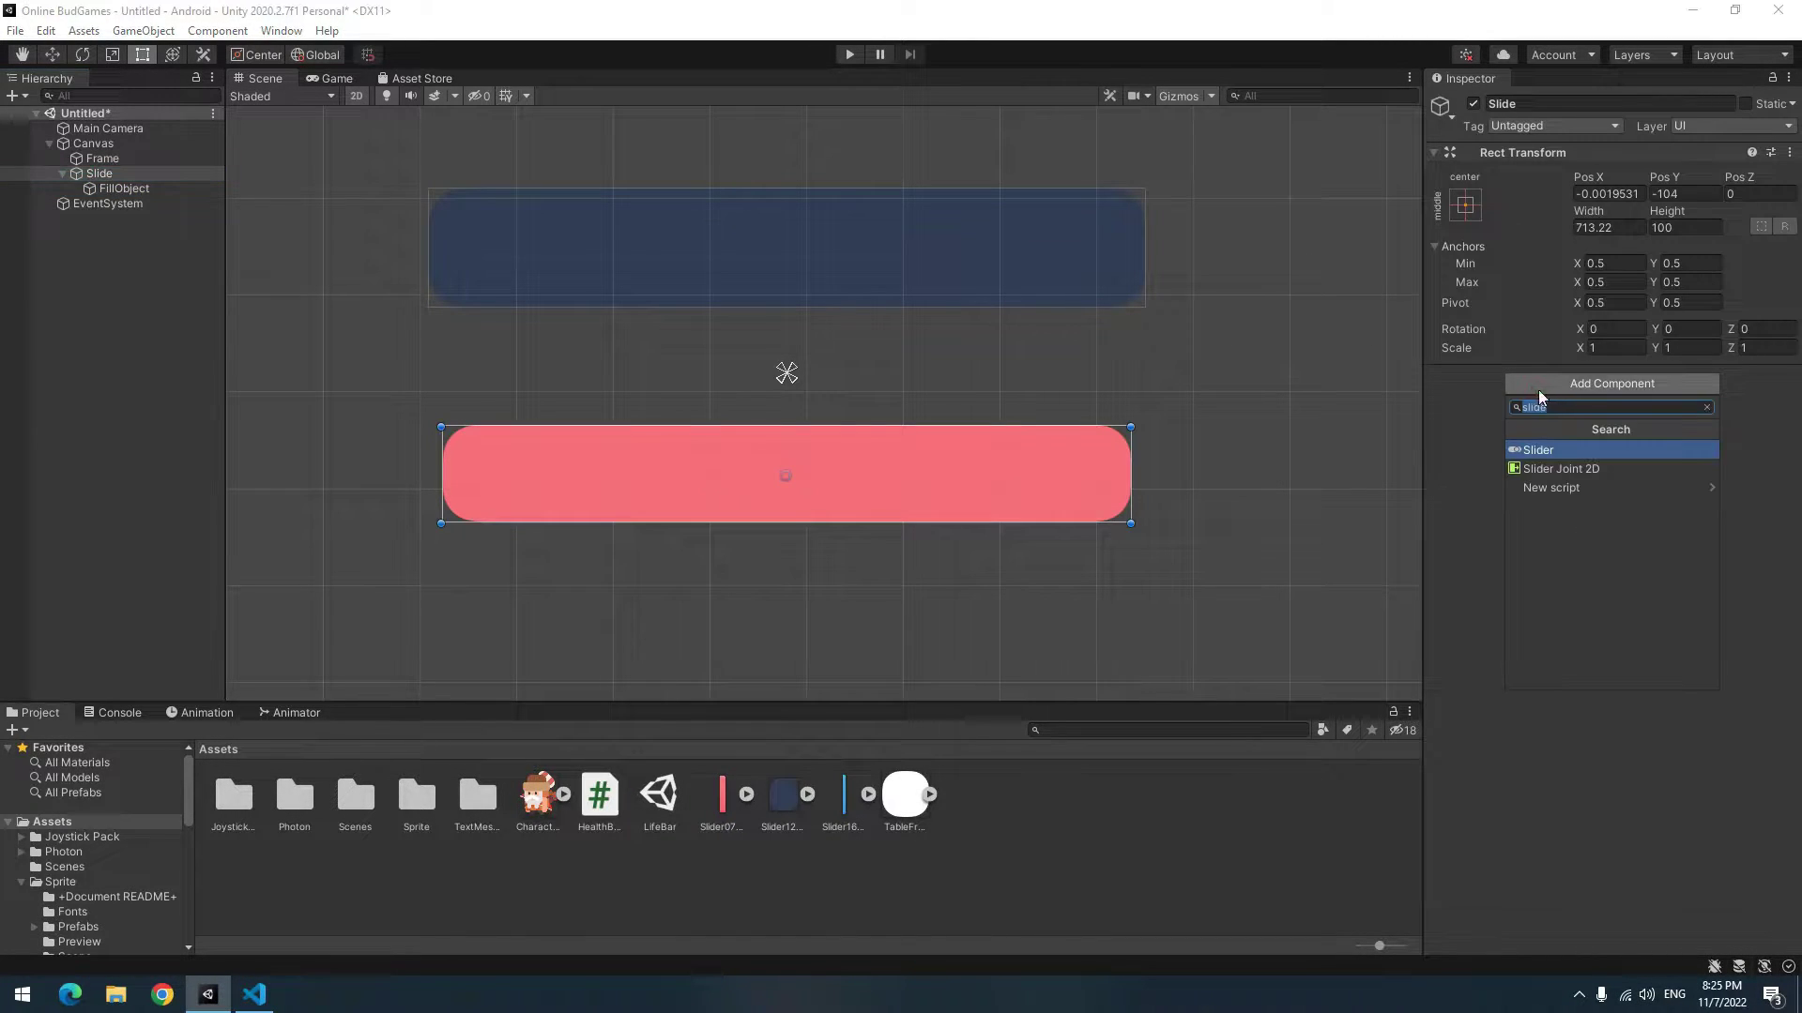
pyautogui.click(1540, 451)
pyautogui.click(1604, 416)
pyautogui.click(1608, 435)
pyautogui.click(1614, 442)
pyautogui.click(1621, 464)
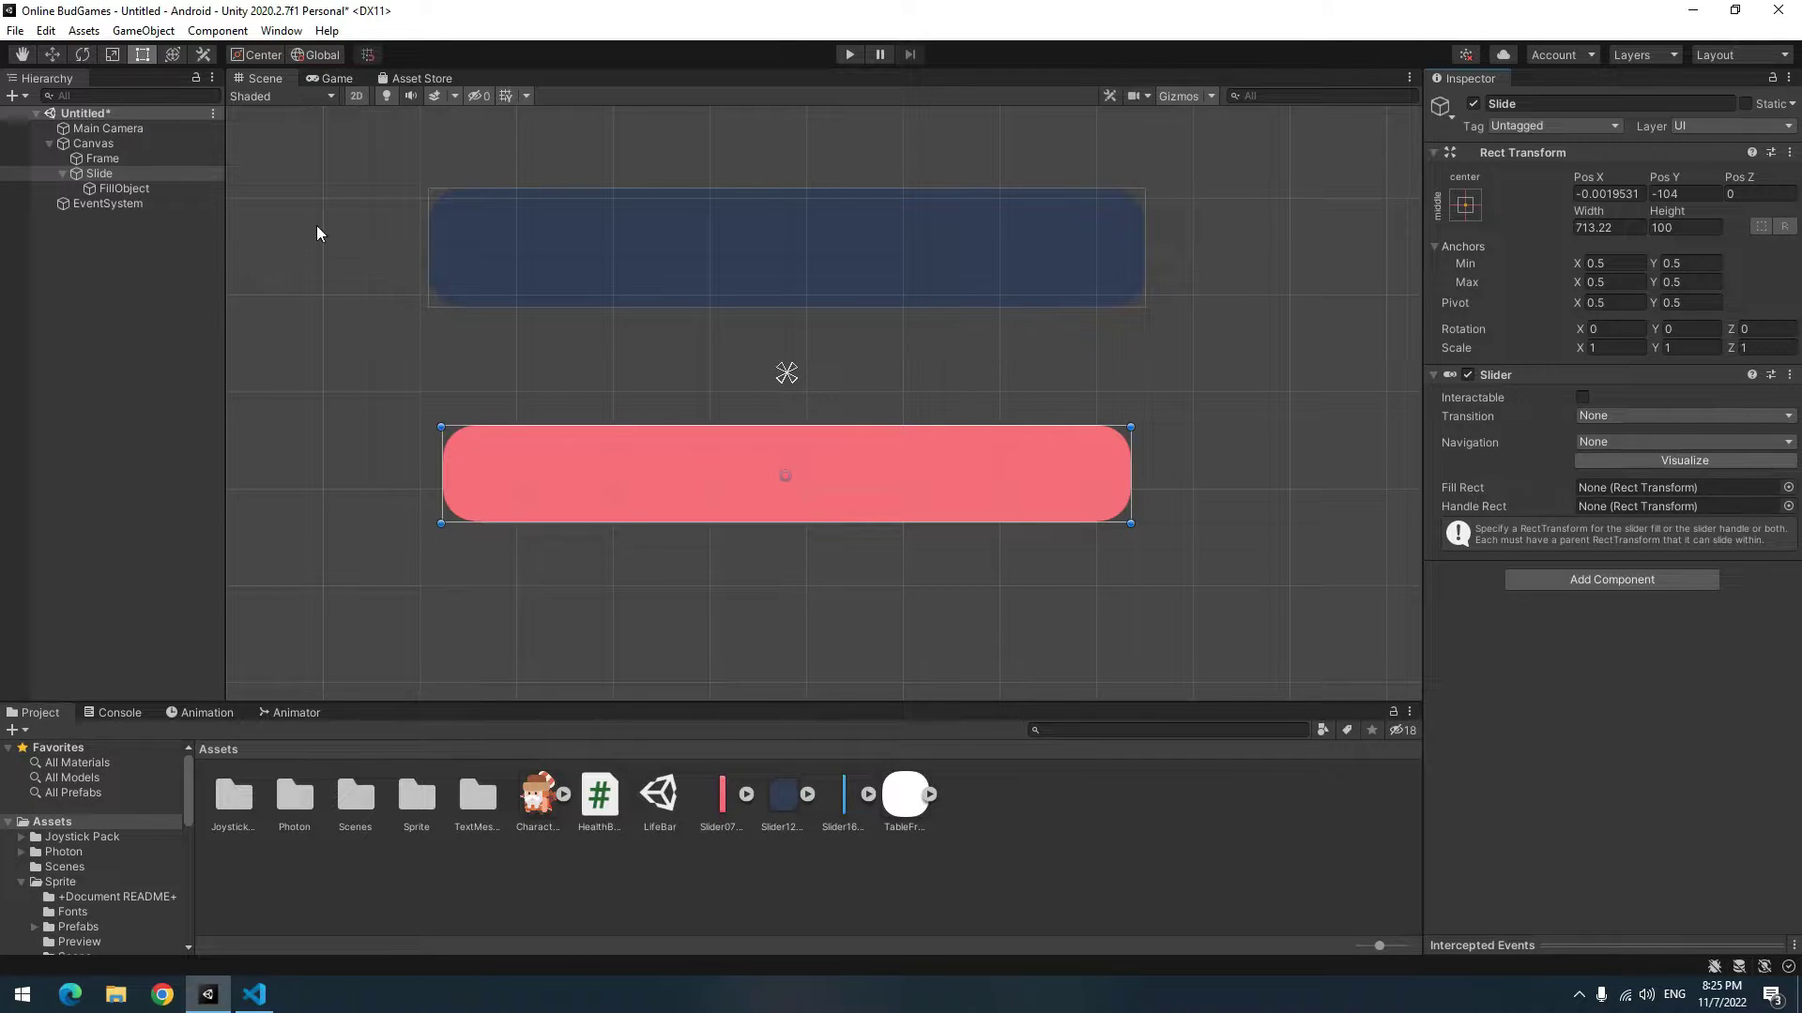
# - Assign FillObject as the slider's Fill Rect and run the Value through its range up to 1
pyautogui.moveTo(117, 189)
pyautogui.mouseDown()
pyautogui.moveTo(1580, 466)
pyautogui.moveTo(1608, 490)
pyautogui.mouseUp()
pyautogui.moveTo(1579, 608)
pyautogui.mouseDown()
pyautogui.moveTo(1775, 616)
pyautogui.moveTo(1506, 611)
pyautogui.moveTo(1780, 641)
pyautogui.mouseUp()
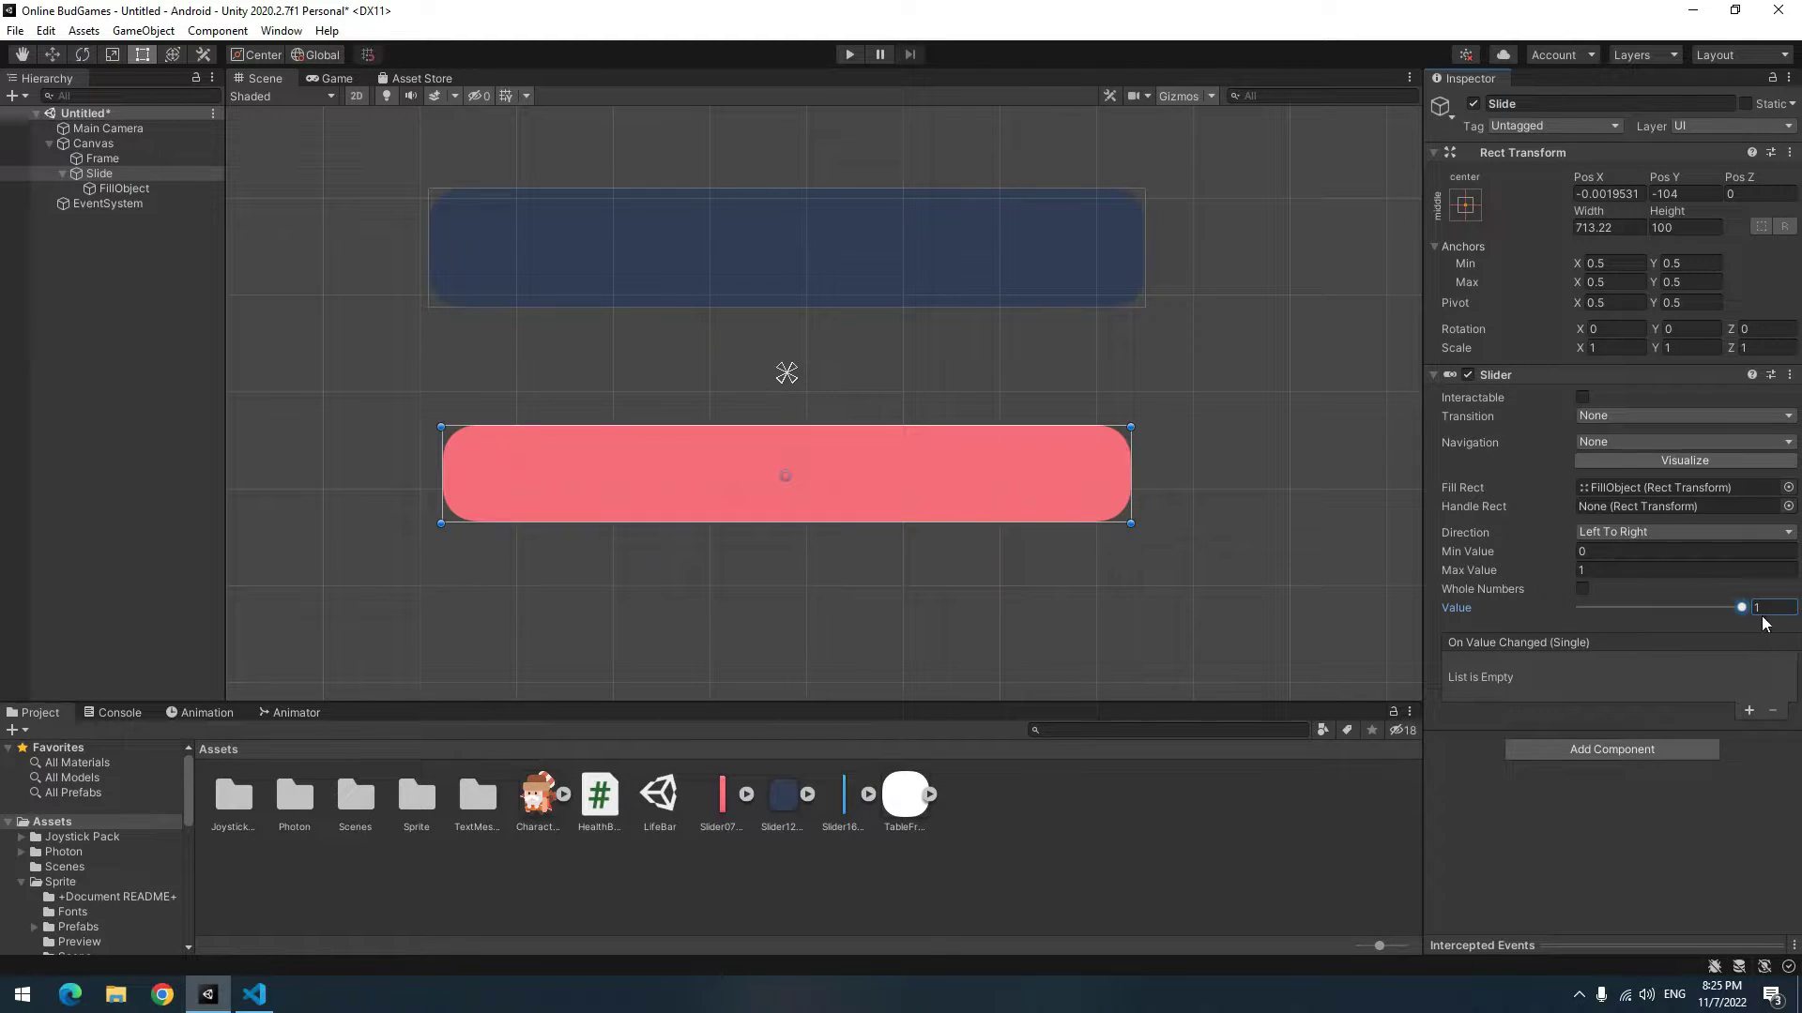
# - Set the slider's Max Value to 10, enable Whole Numbers, and run the Value through its range
pyautogui.click(1629, 567)
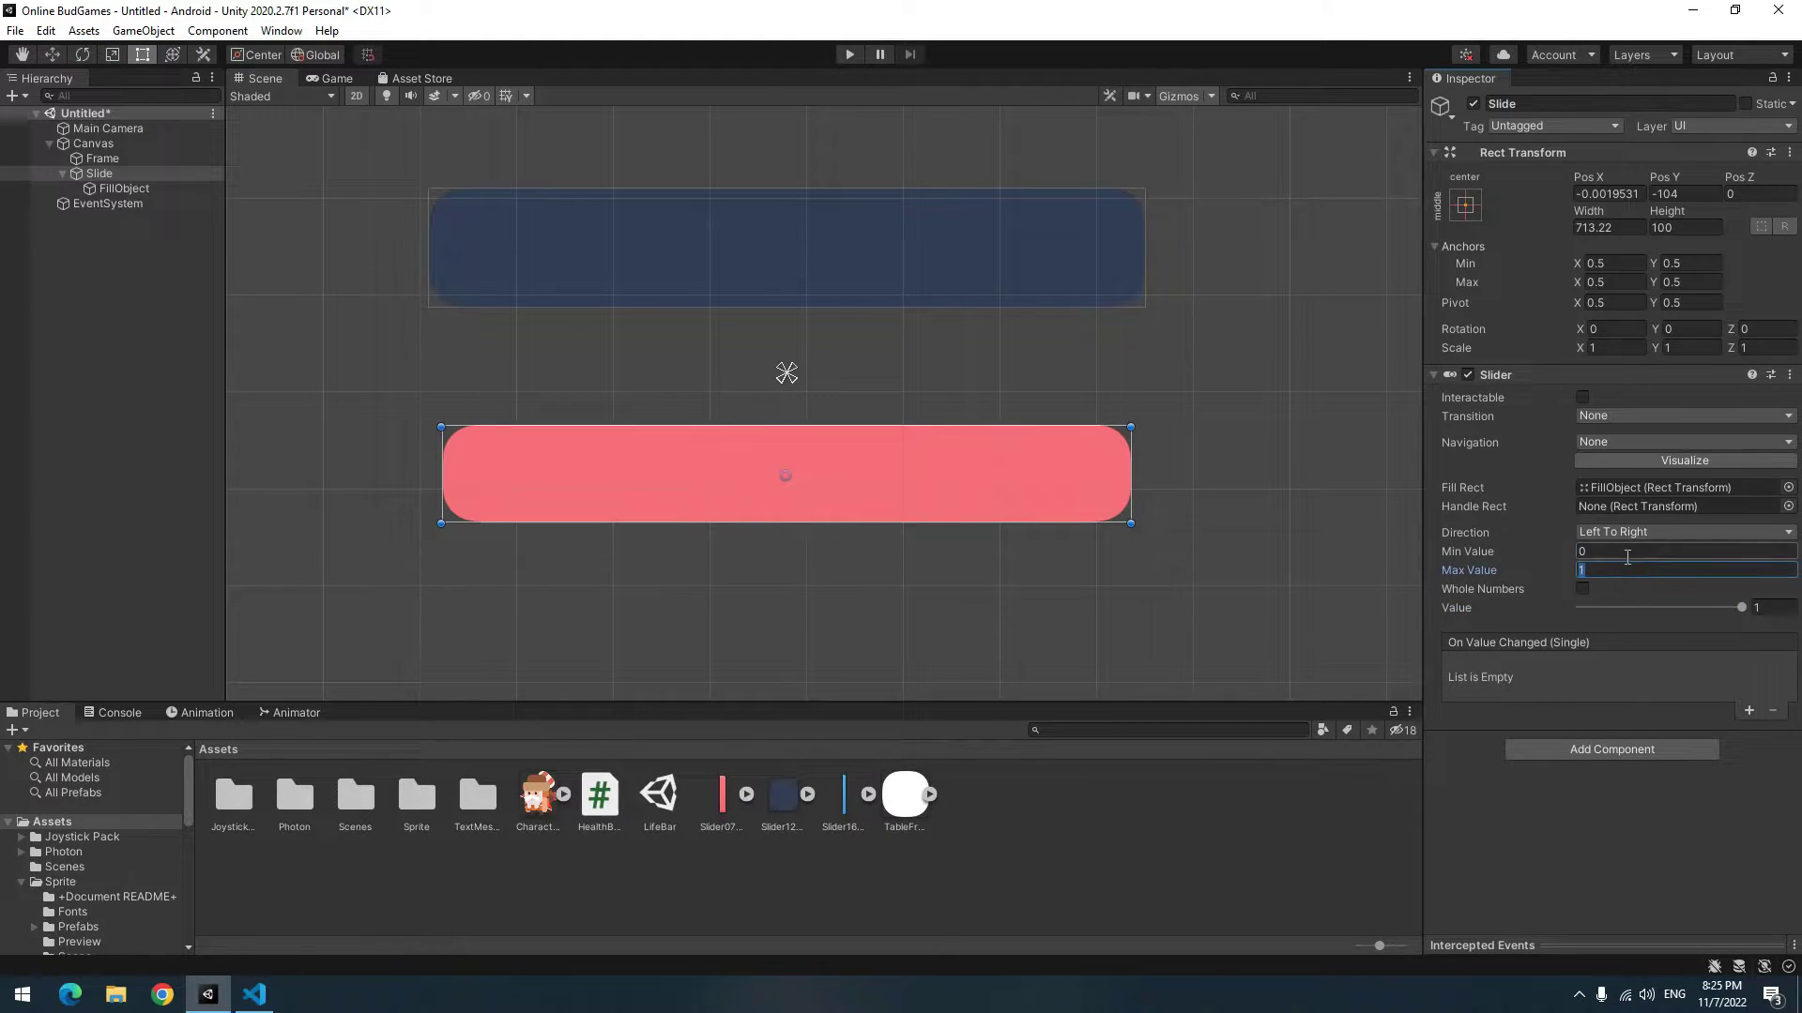
pyautogui.write('00')
pyautogui.moveTo(1582, 608); pyautogui.dragTo(1748, 629)
pyautogui.click(1621, 571)
pyautogui.write('10')
pyautogui.click(1582, 589)
pyautogui.moveTo(1597, 606)
pyautogui.mouseDown()
pyautogui.moveTo(1753, 614)
pyautogui.moveTo(1623, 615)
pyautogui.mouseUp()
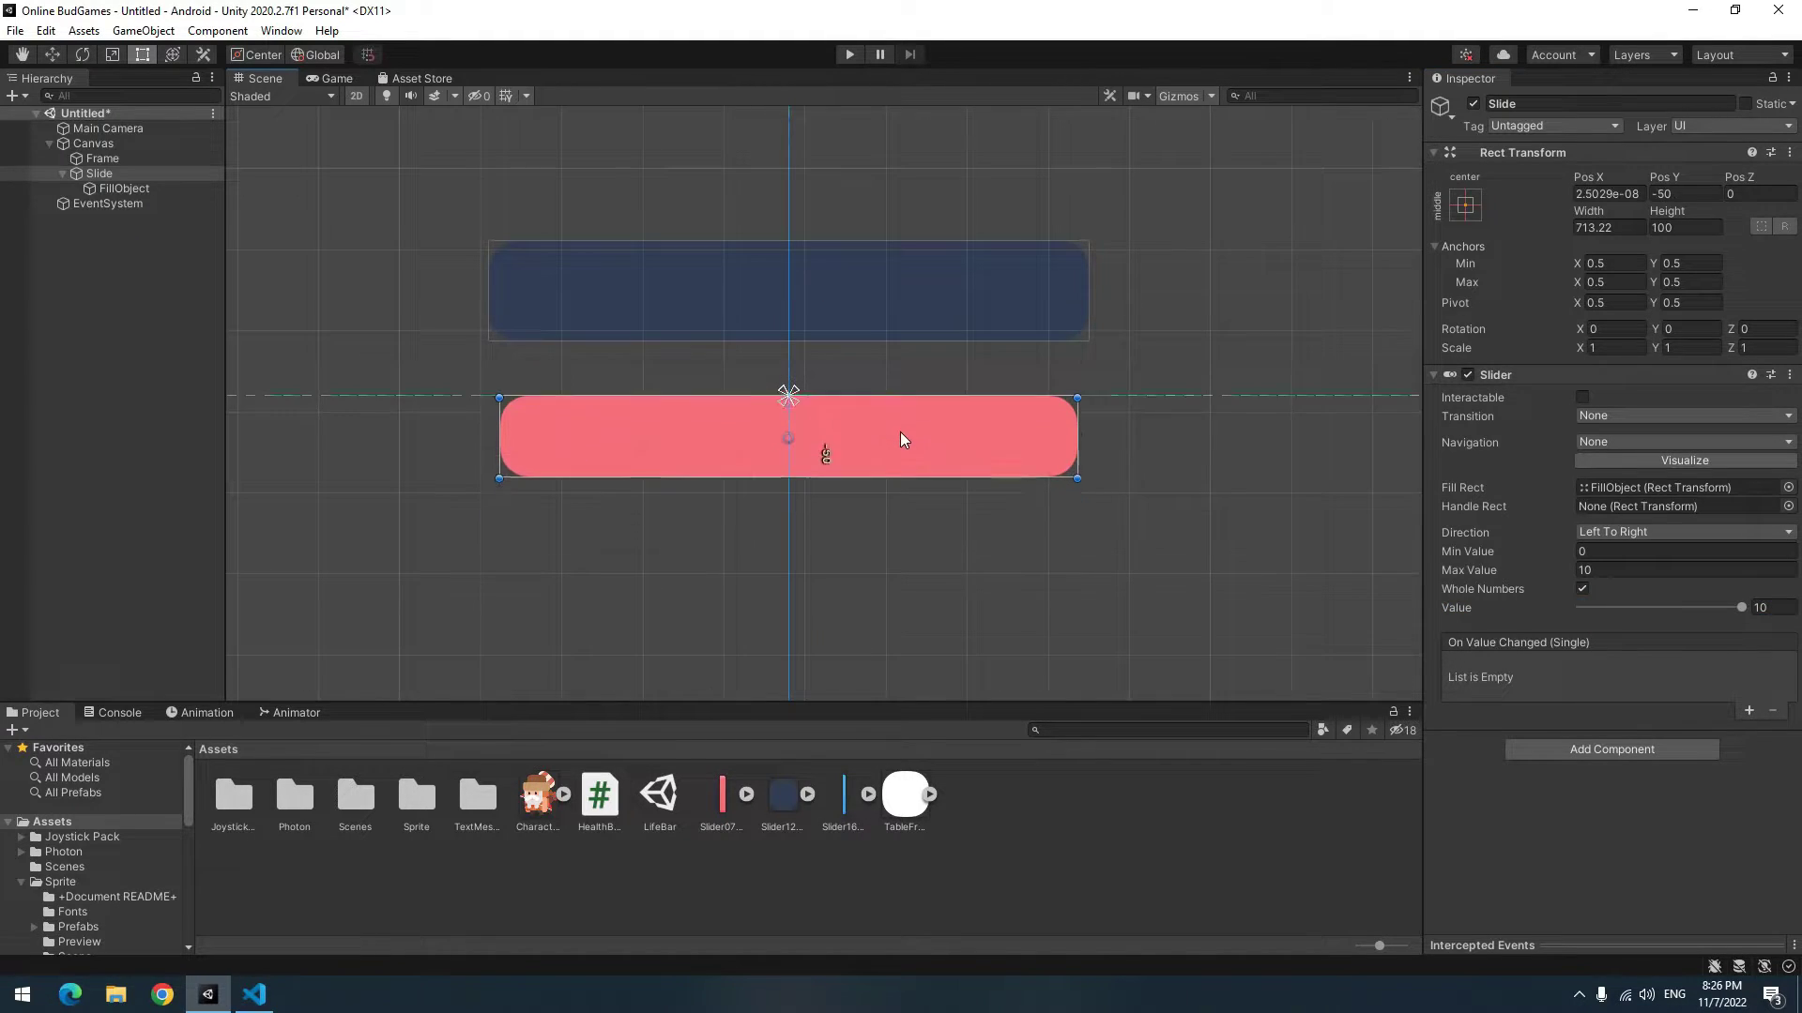
# - Move Slide over the dark bar at about Y 129 and make Frame a child of Slide, ordered above FillObject
pyautogui.moveTo(875, 450); pyautogui.dragTo(897, 291)
pyautogui.moveTo(689, 345); pyautogui.dragTo(728, 362, button='middle')
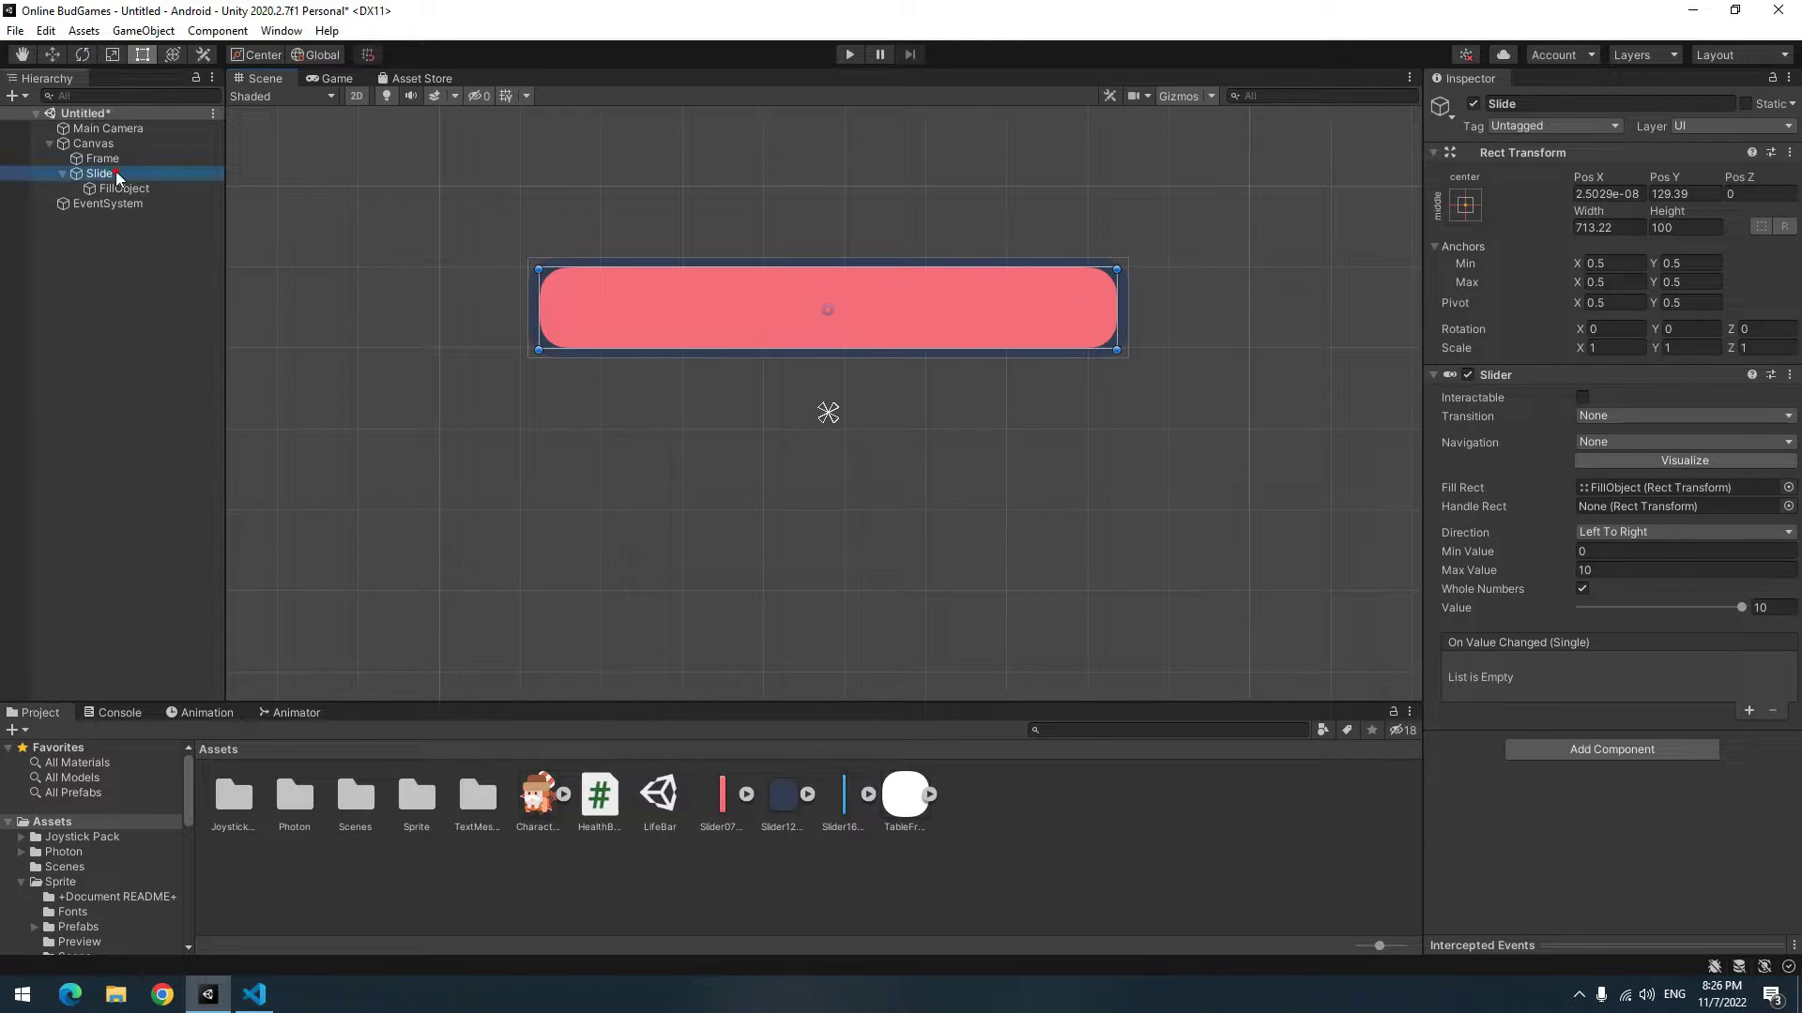
pyautogui.moveTo(101, 157); pyautogui.dragTo(110, 180)
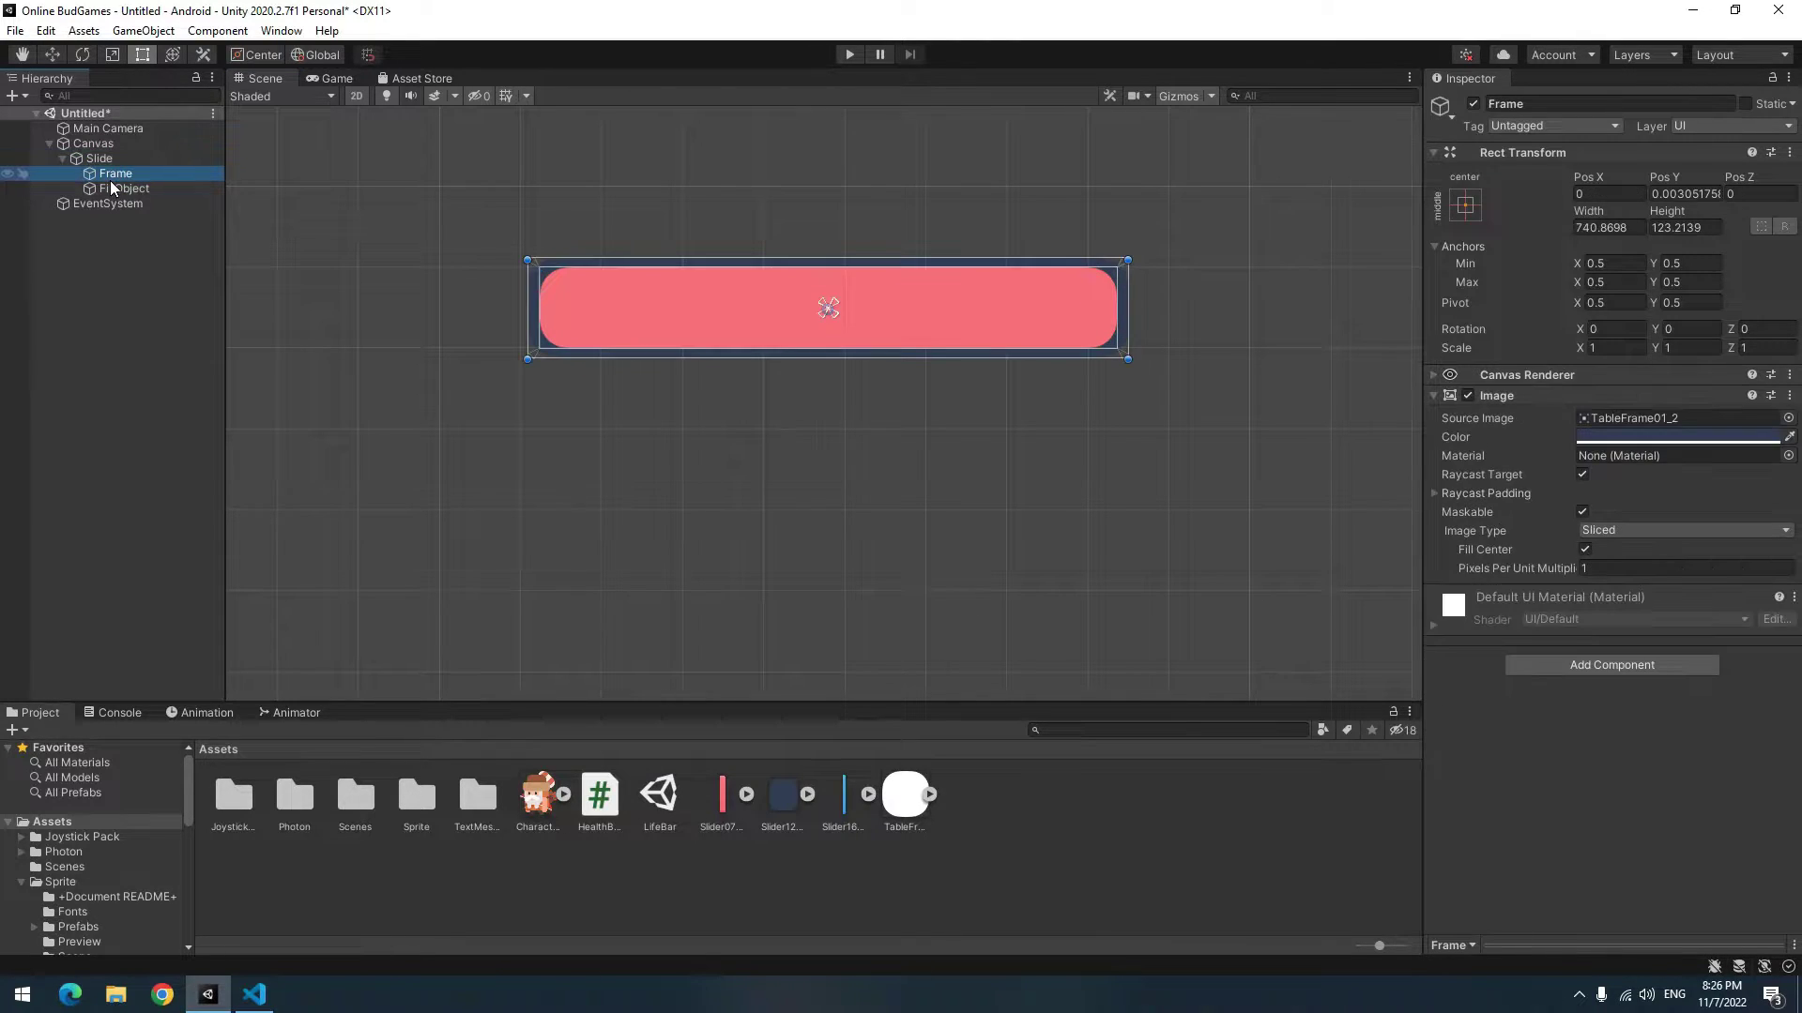
# - Vary the Slide object's slider Value to check how the red fill behaves inside the frame
pyautogui.click(94, 159)
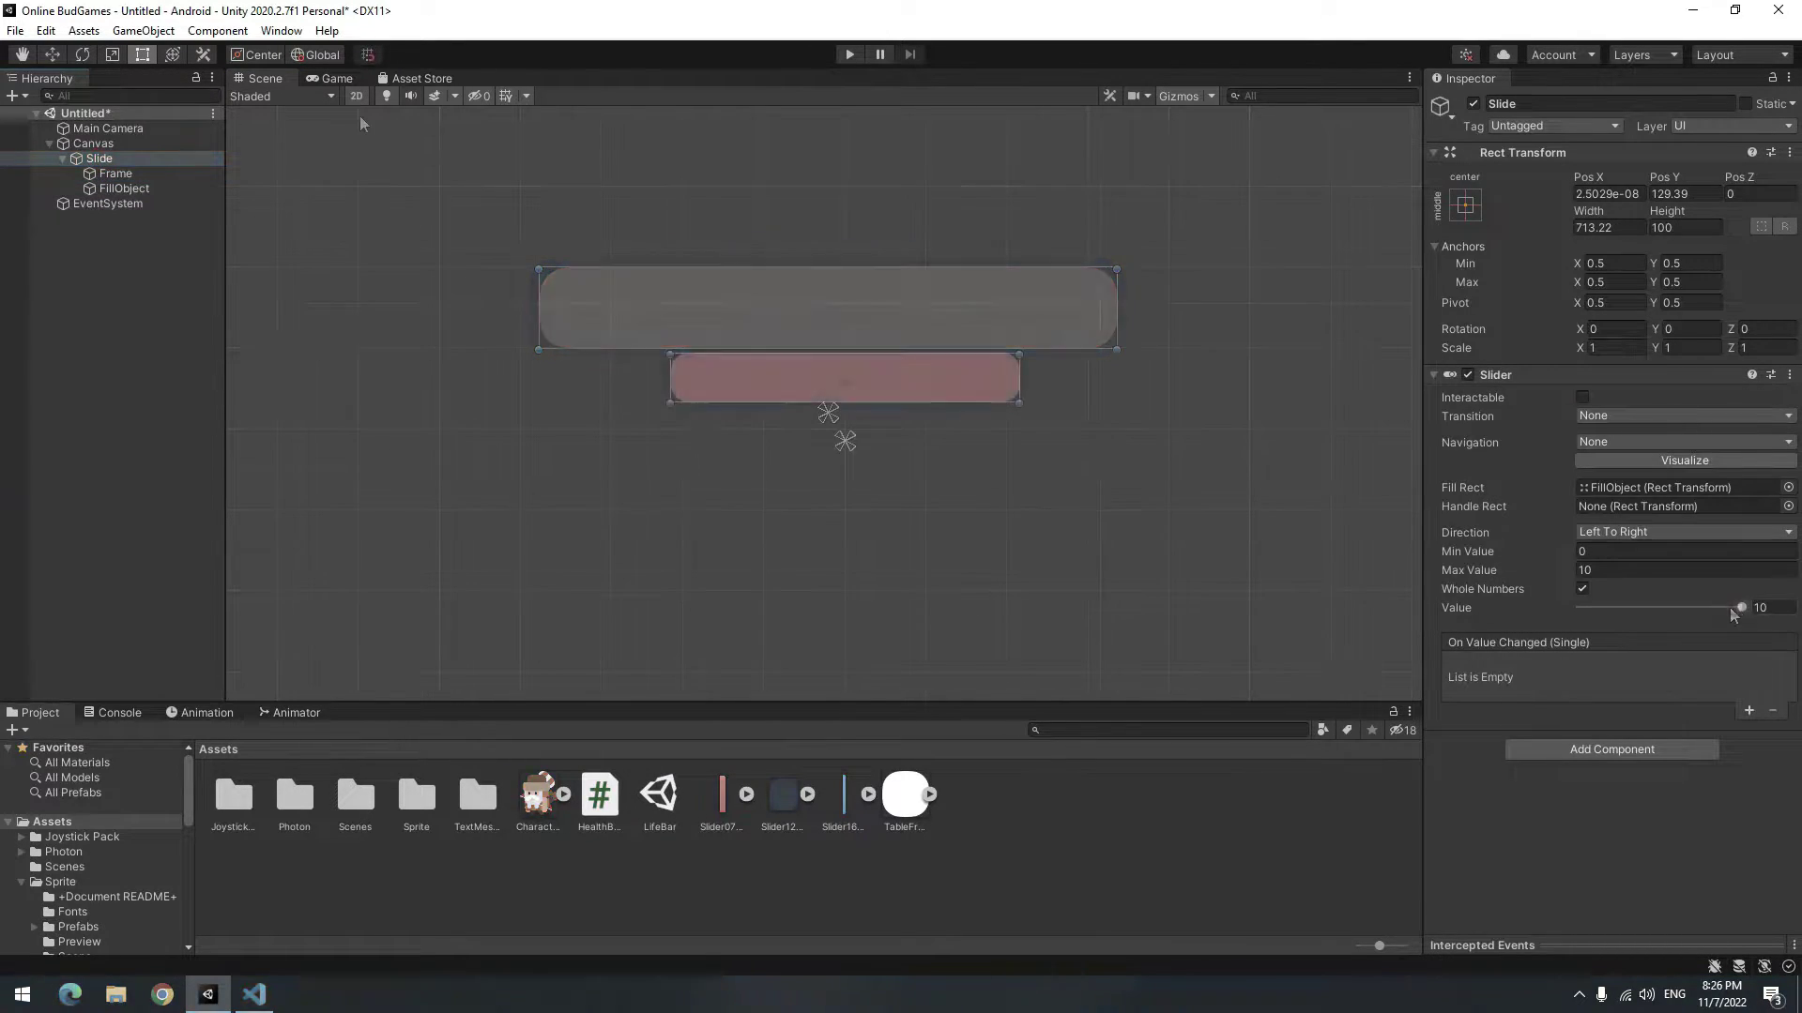
pyautogui.moveTo(1729, 606); pyautogui.dragTo(1596, 638)
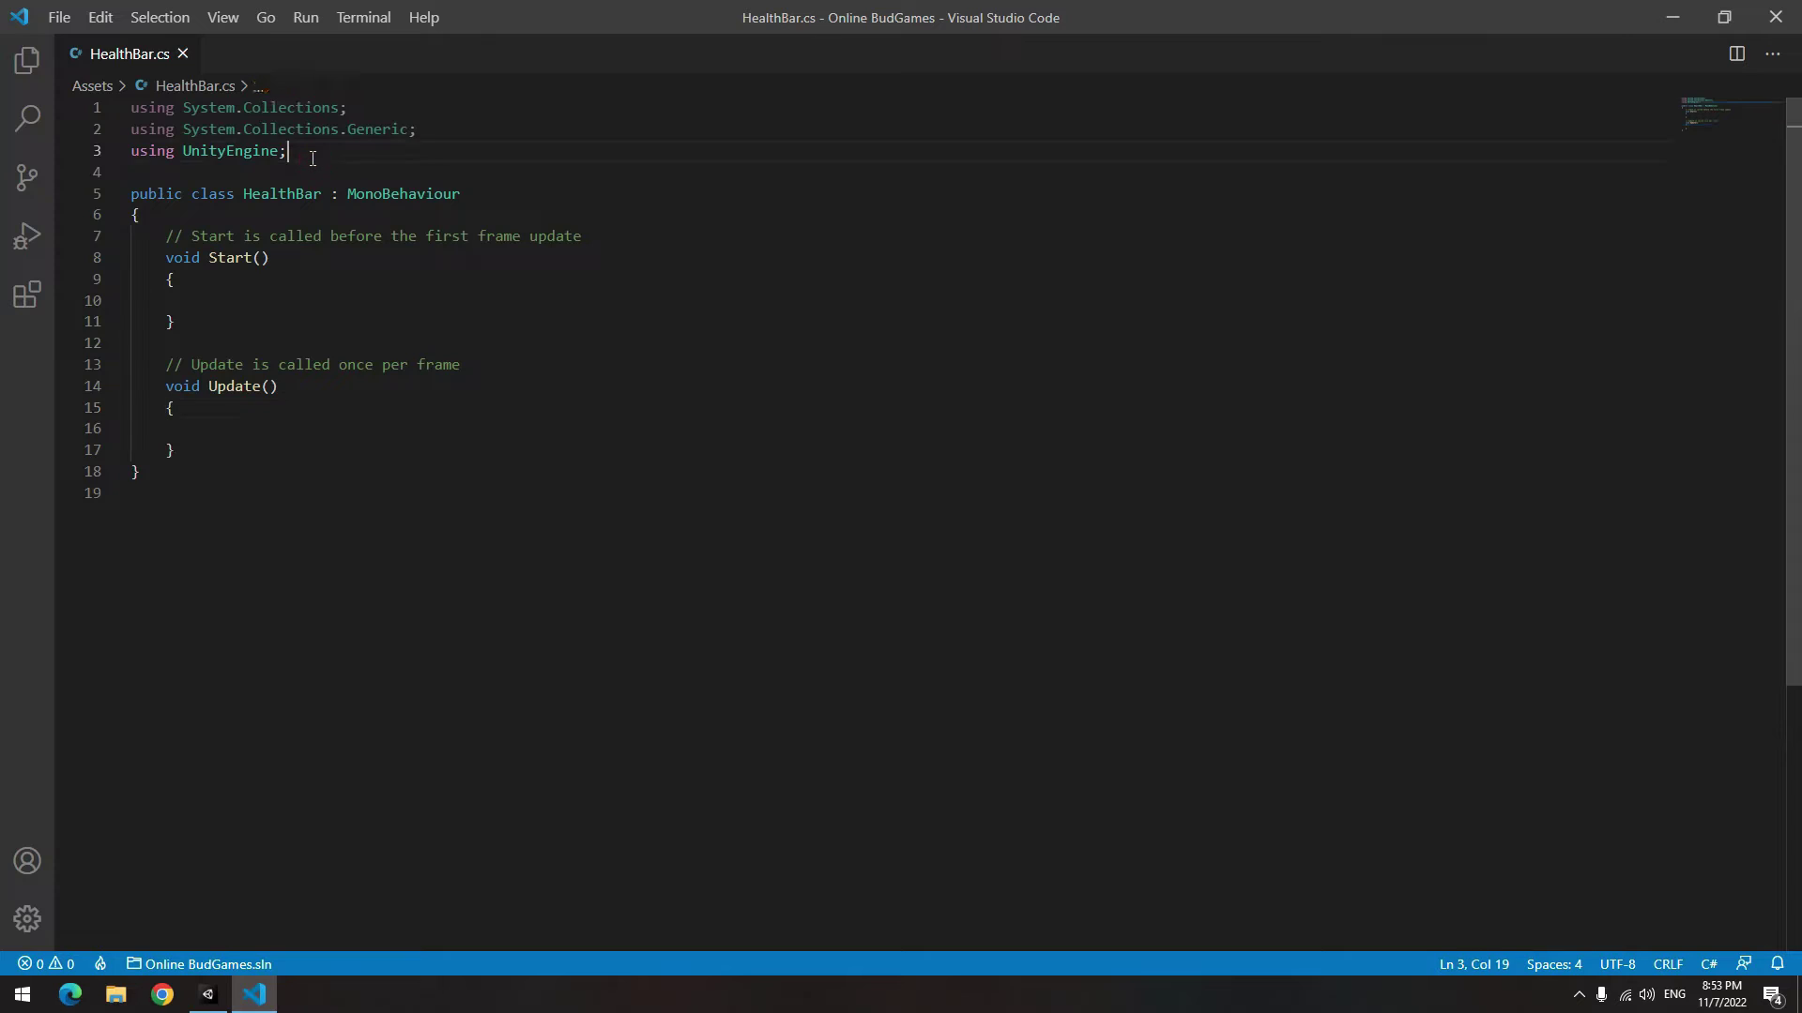
# - In HealthBar.cs in Visual Studio Code, import UnityEngine.UI and declare a public Slider field named Slide
pyautogui.press('Return')
pyautogui.write('using unity')
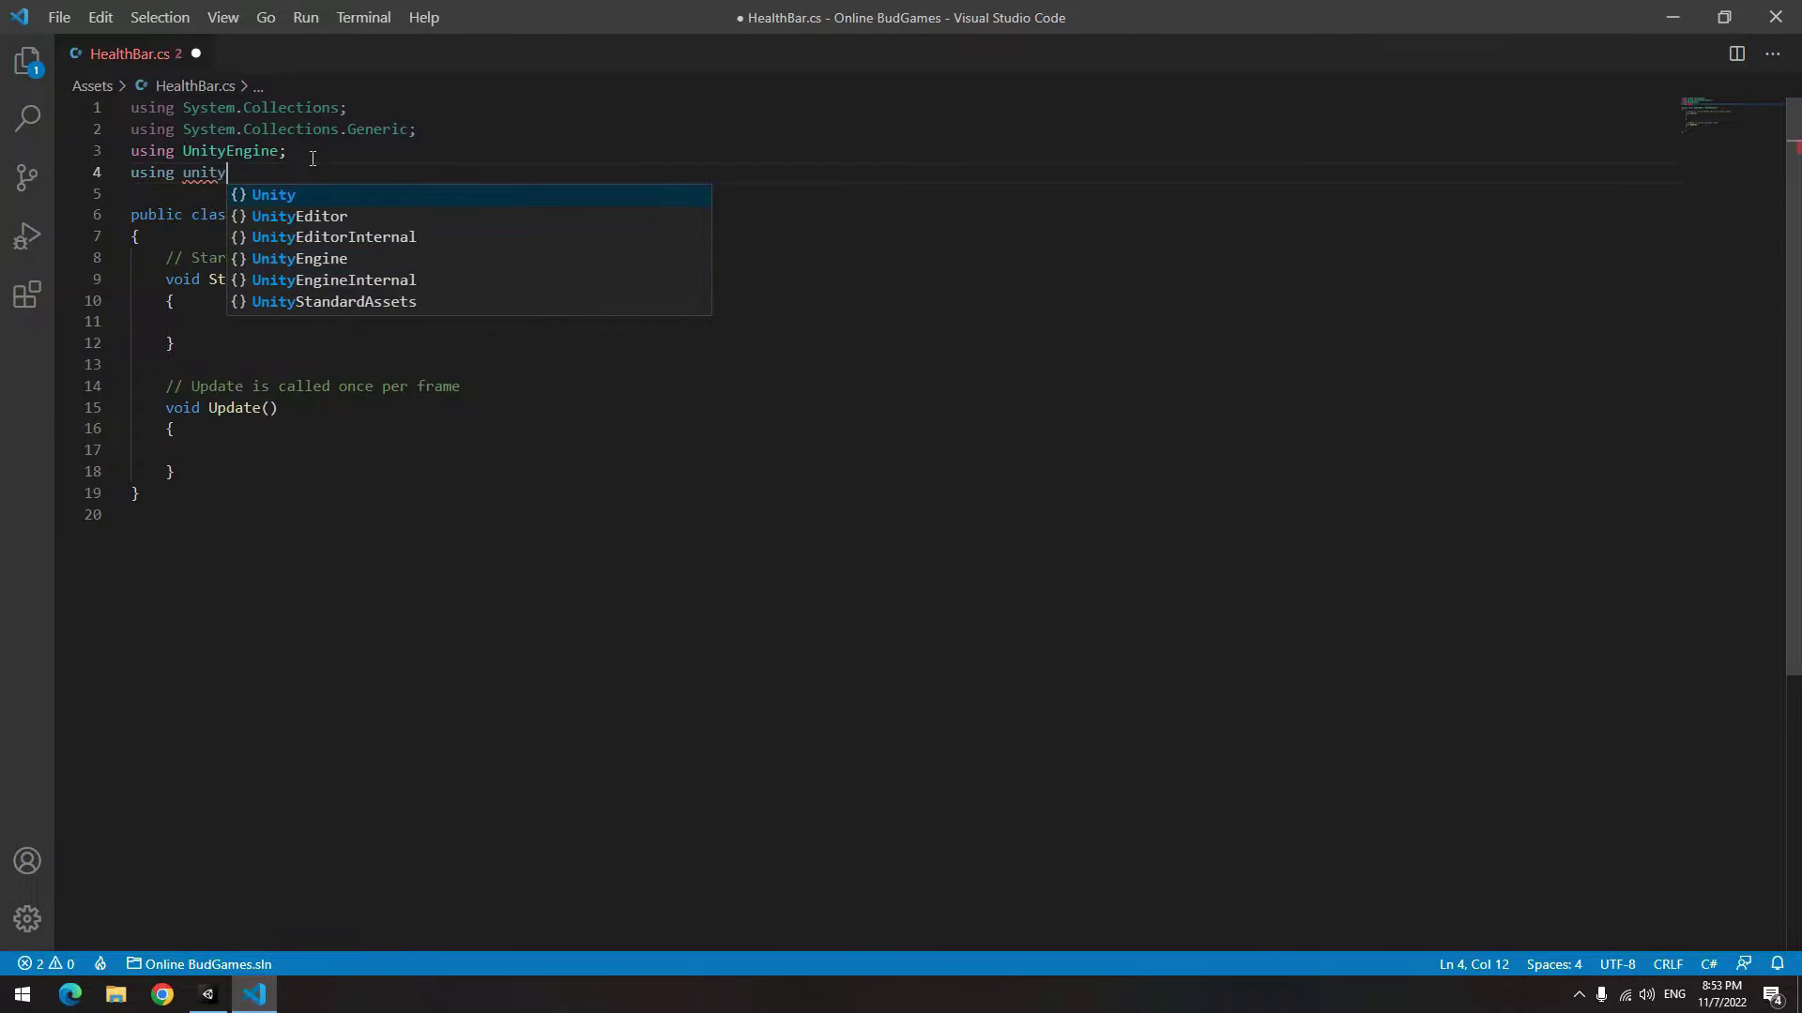
pyautogui.write('.UI;')
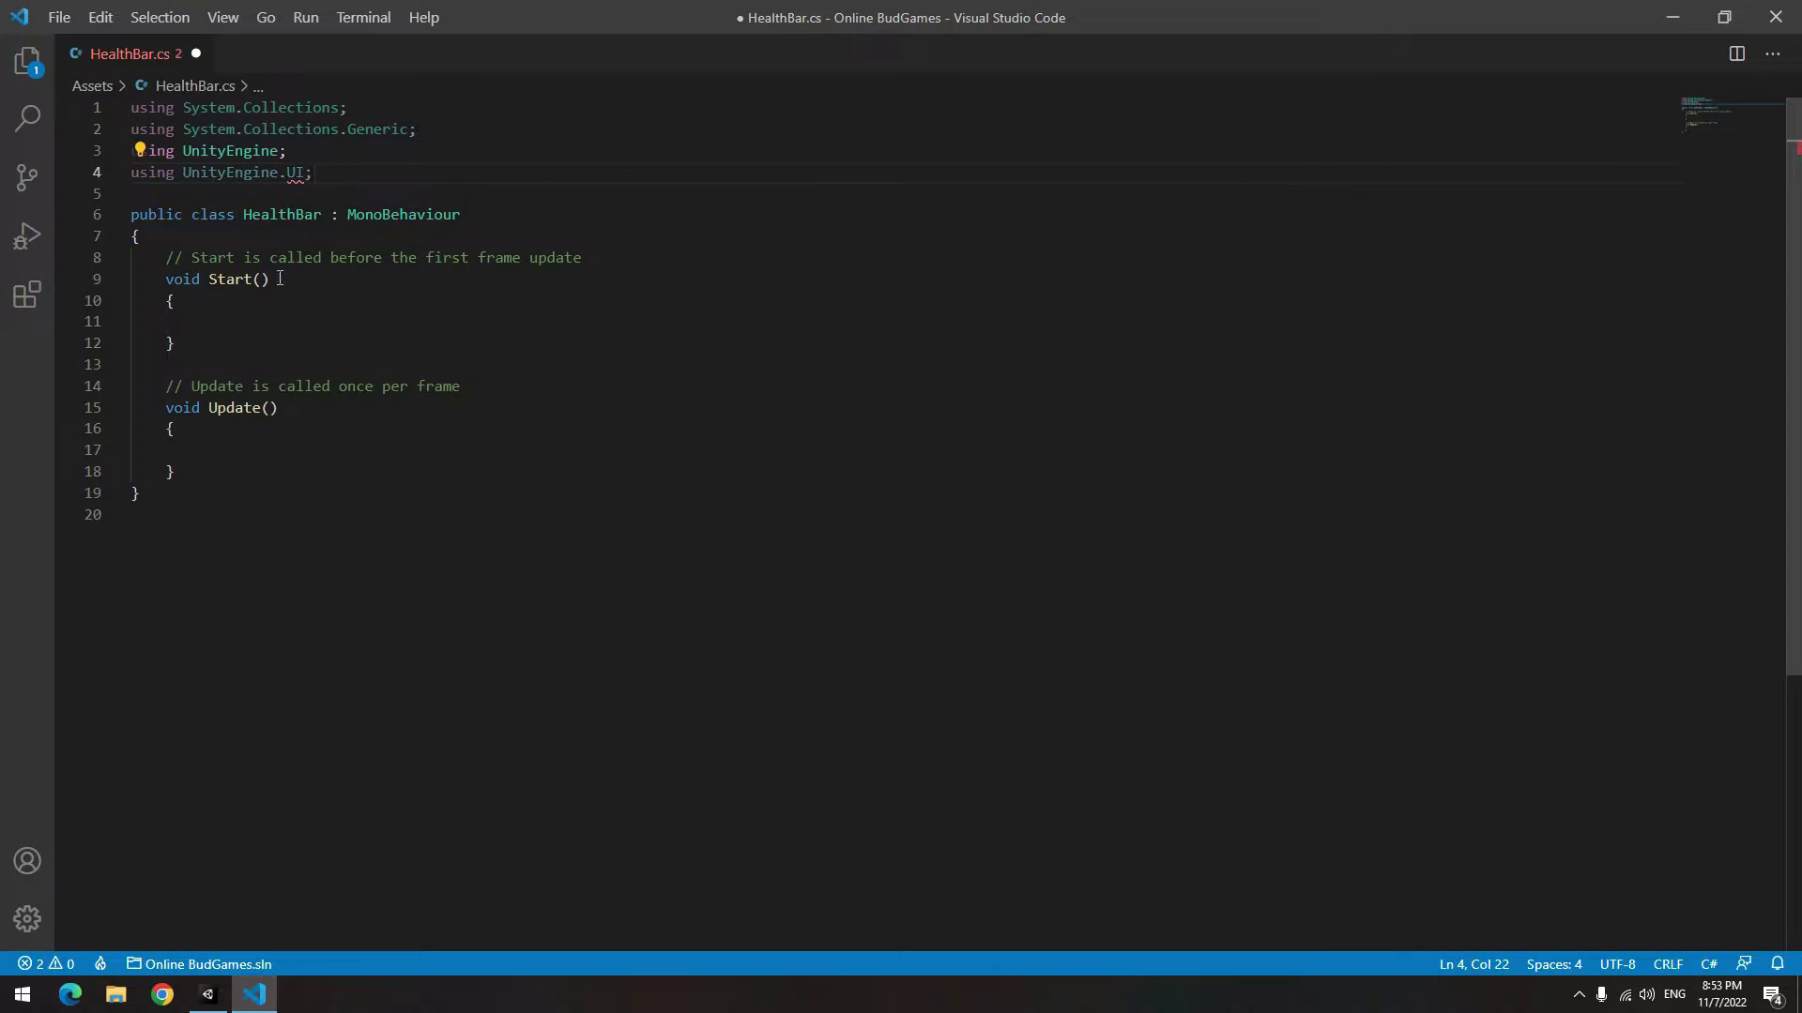
pyautogui.click(271, 235)
pyautogui.press('Return')
pyautogui.write('public Slider')
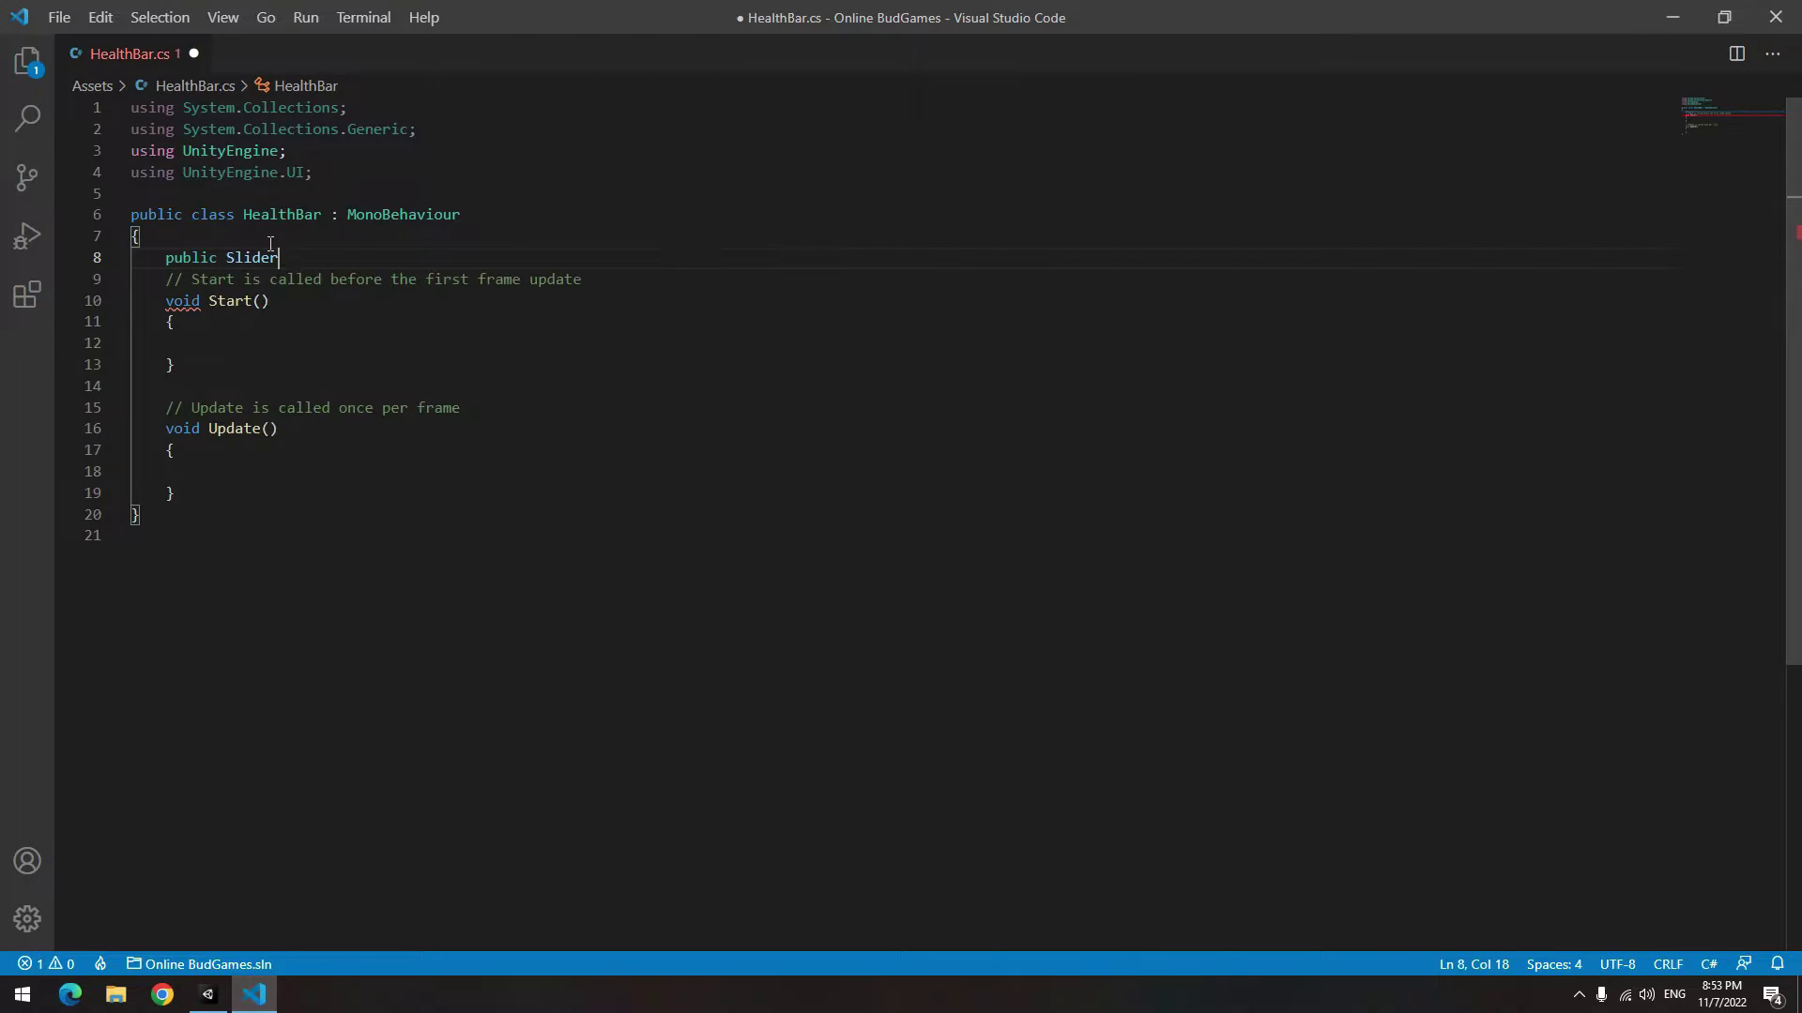
pyautogui.write(' Slide;')
# - Delete the Update method and the comment above Start from the HealthBar class
pyautogui.click(282, 343)
pyautogui.moveTo(237, 513); pyautogui.dragTo(284, 392)
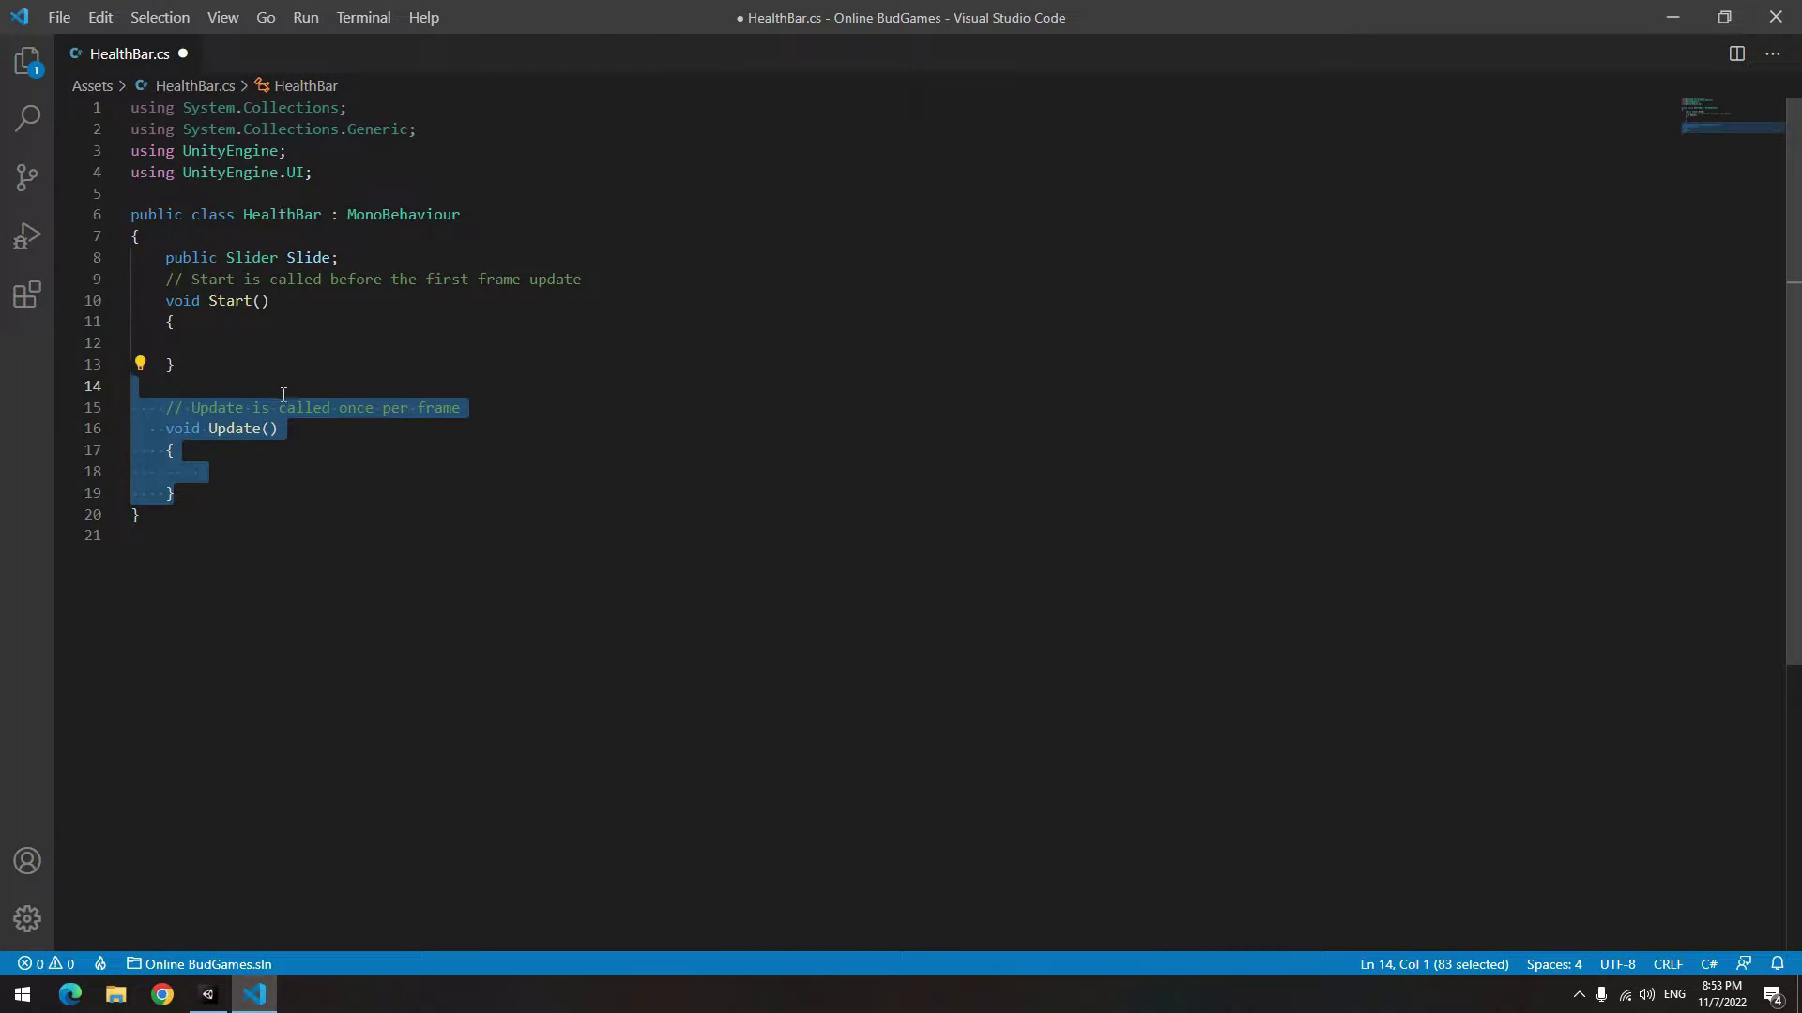
pyautogui.press('BackSpace')
# - In Start, set Slide.minValue to 0, Slide.maxValue to 10, and Slide.value to 10
pyautogui.write('Slide.ma')
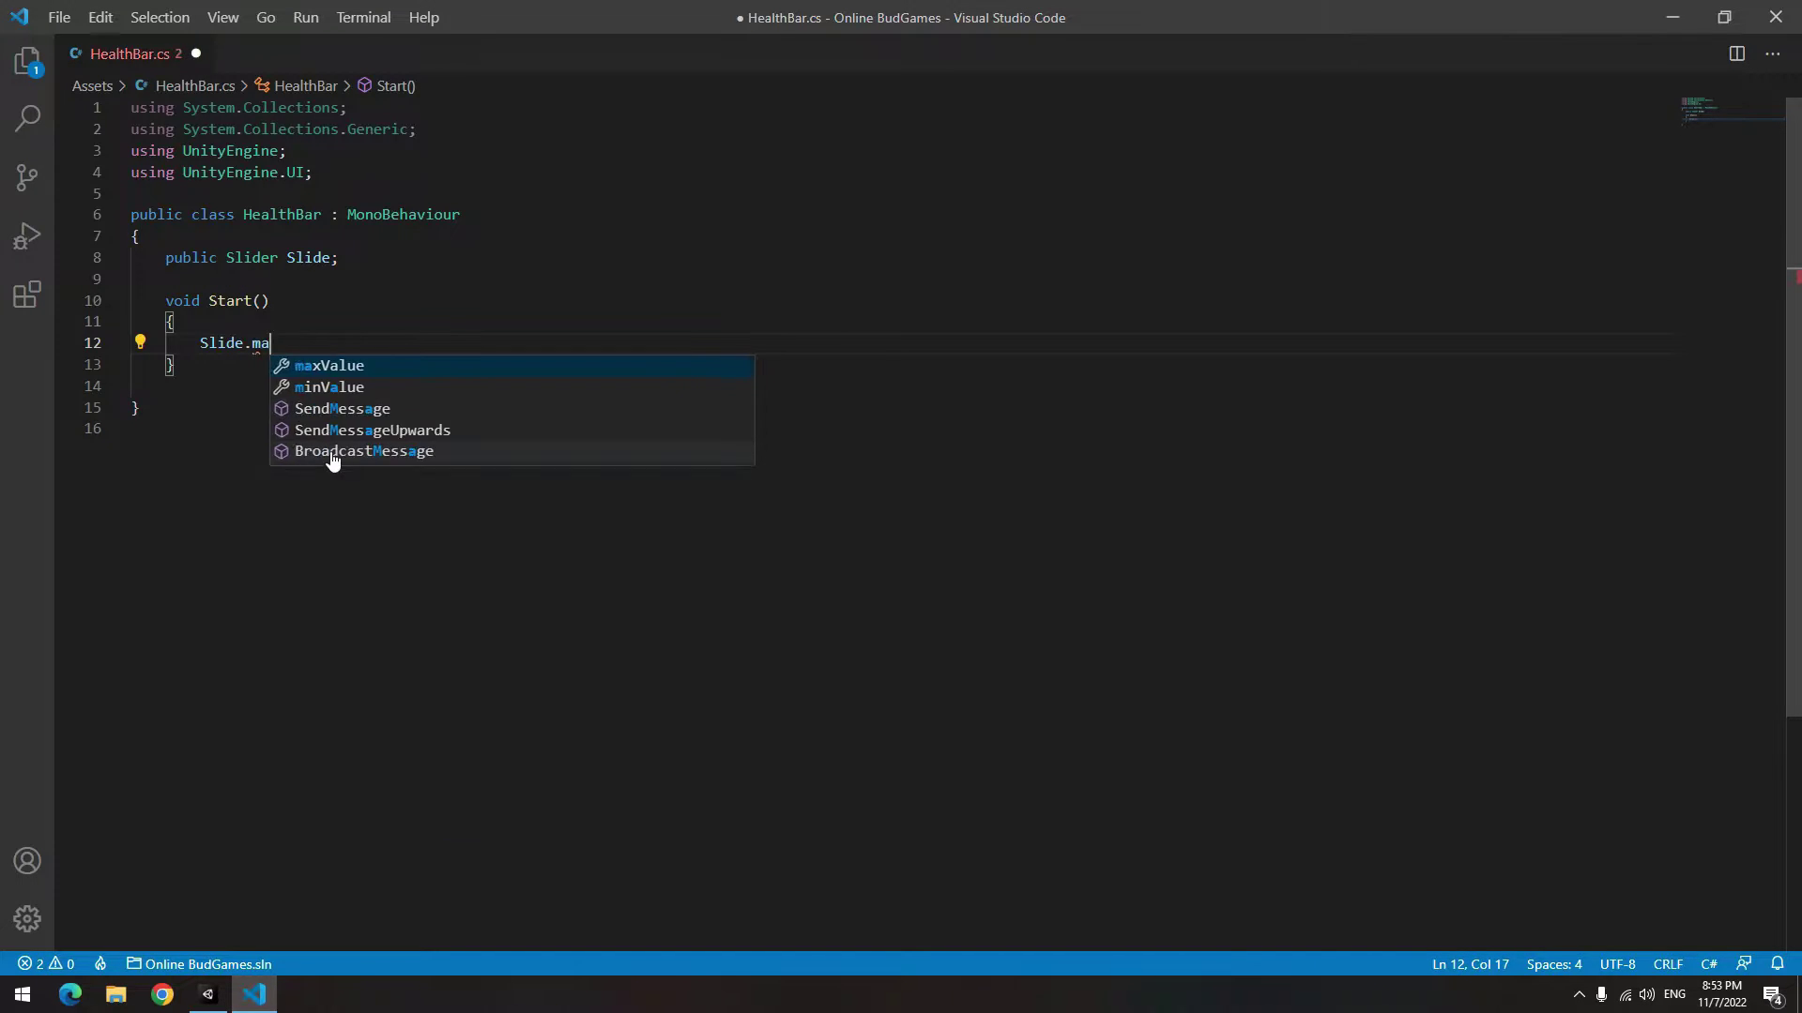
pyautogui.press('Tab')
pyautogui.write('= 10;')
pyautogui.press('Up')
pyautogui.press('Return')
pyautogui.write('Slide.mi')
pyautogui.press('Tab')
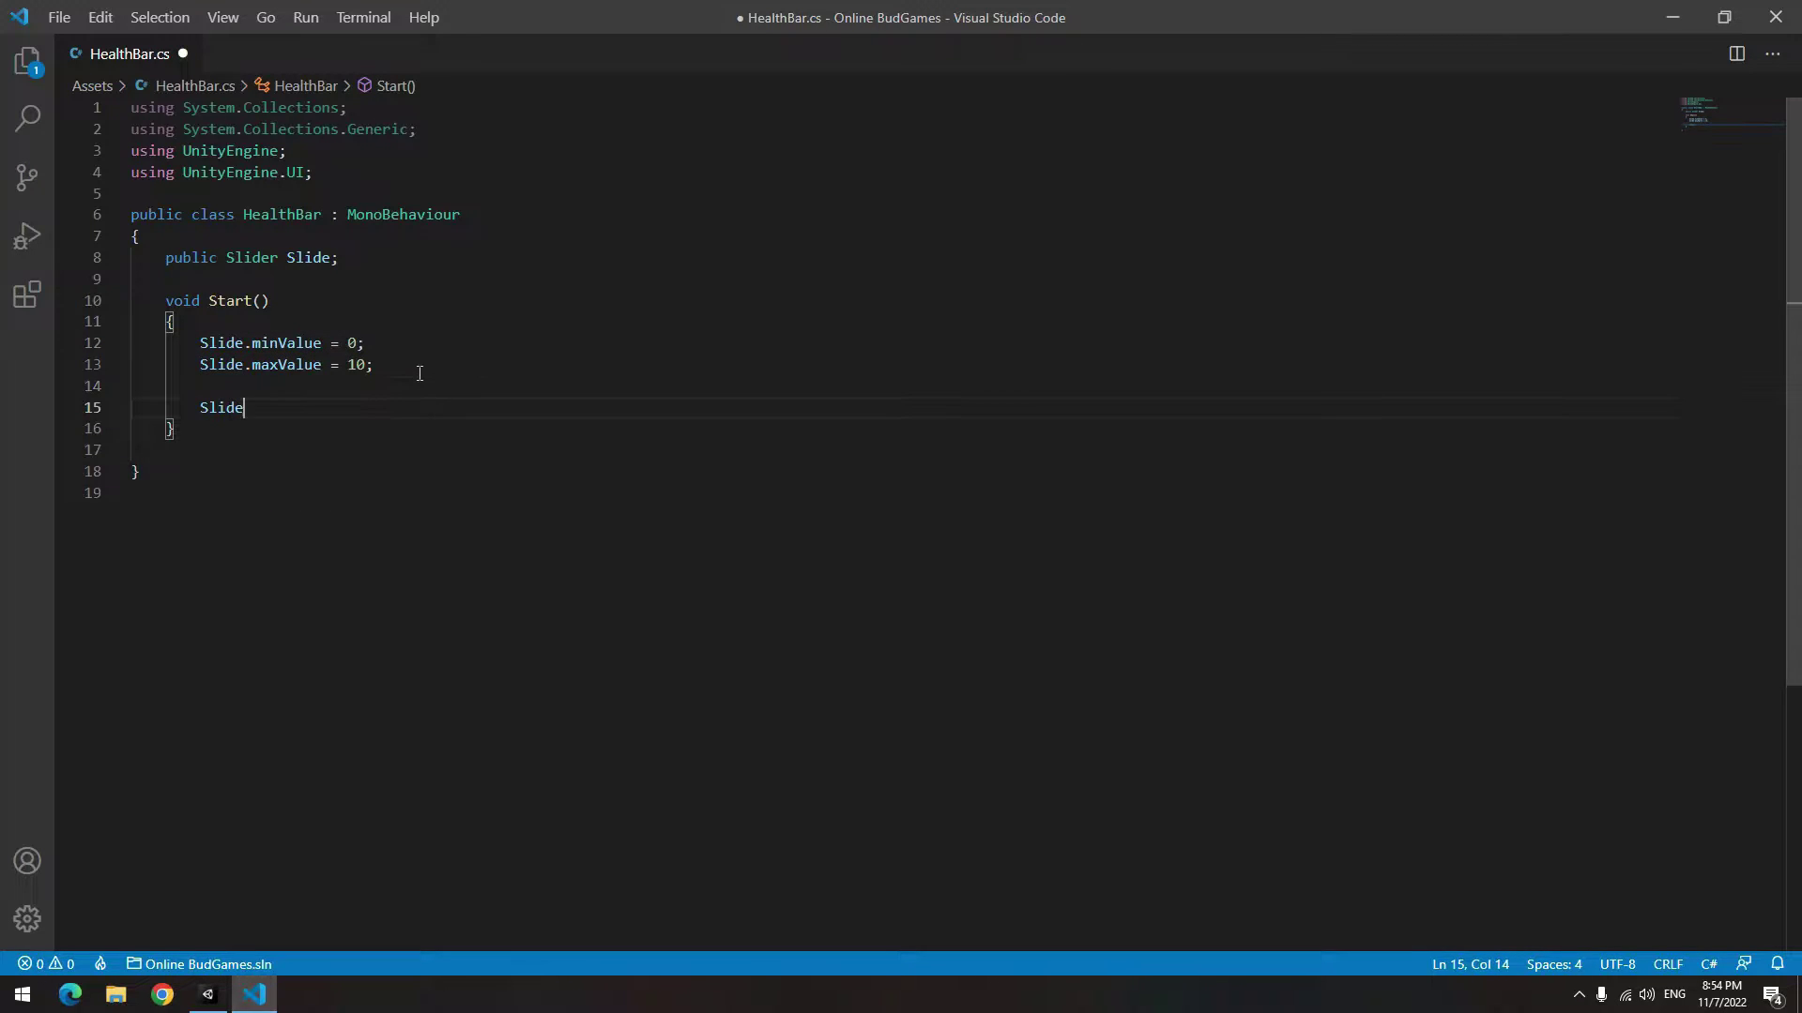
pyautogui.write('.v')
pyautogui.press('Tab')
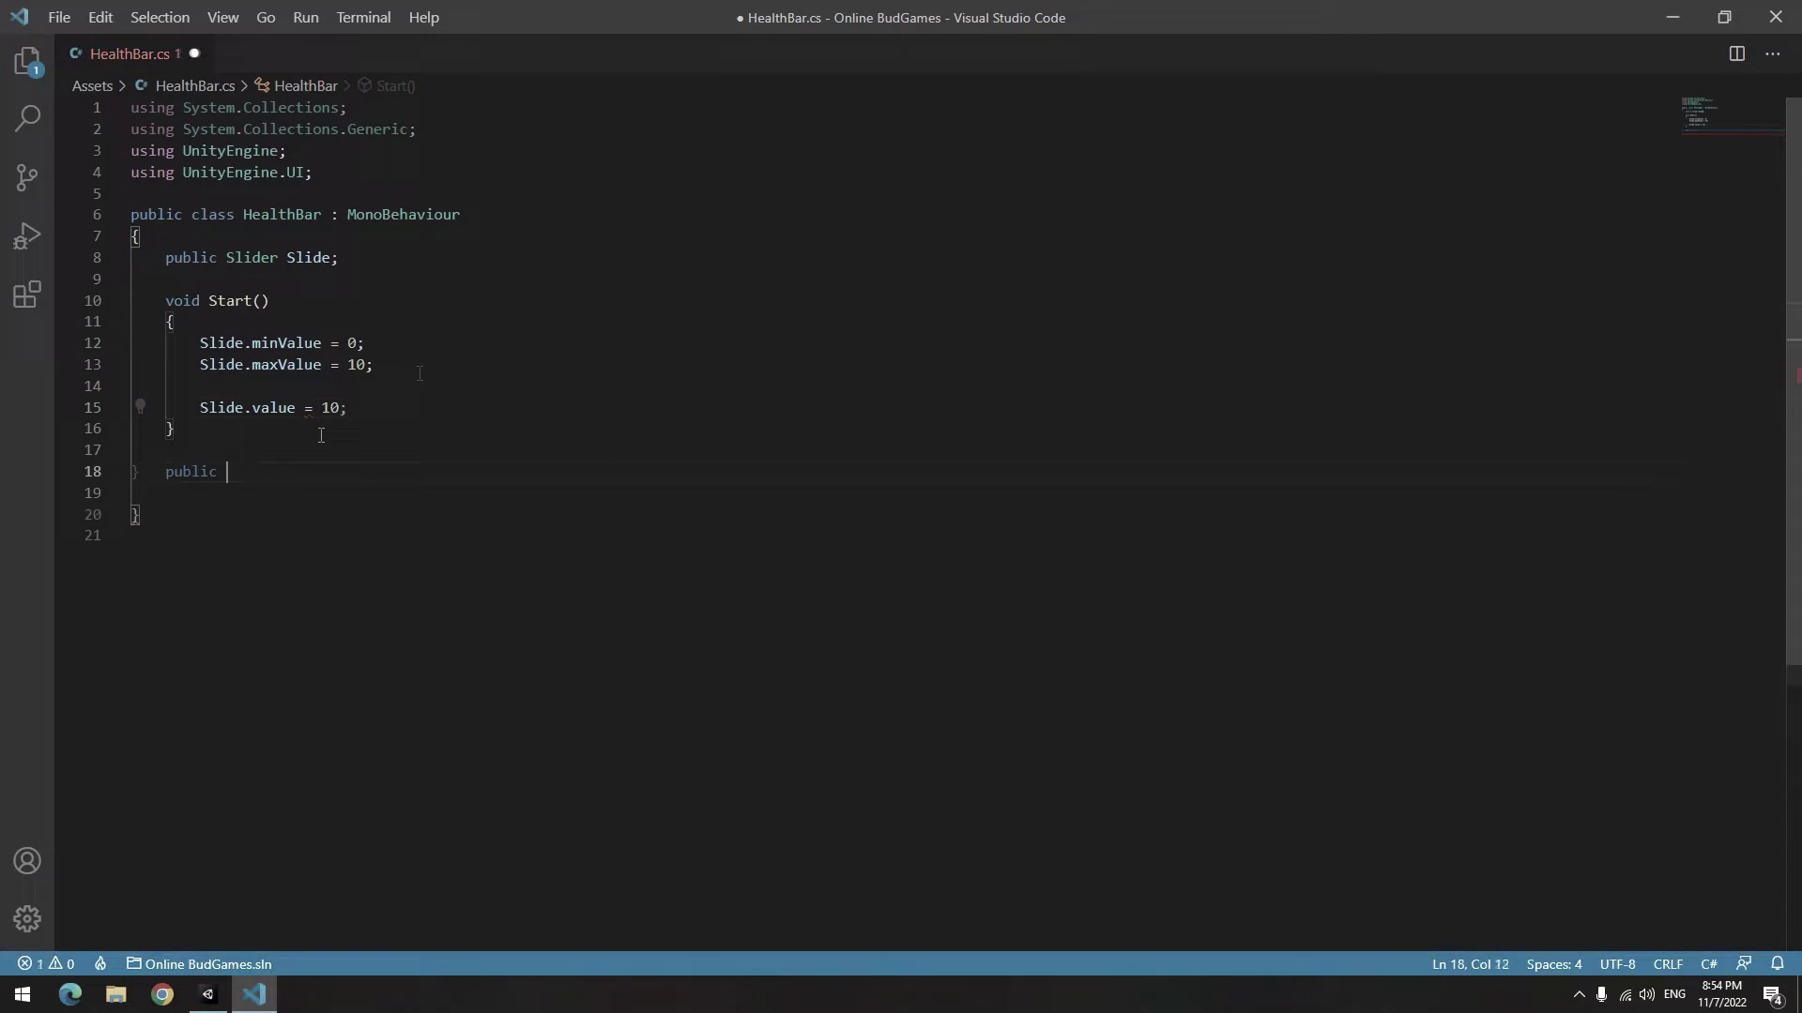
# - Add a public void Damage() method that subtracts 2 from Slide.value, and save the script
pyautogui.write('void Damage(')
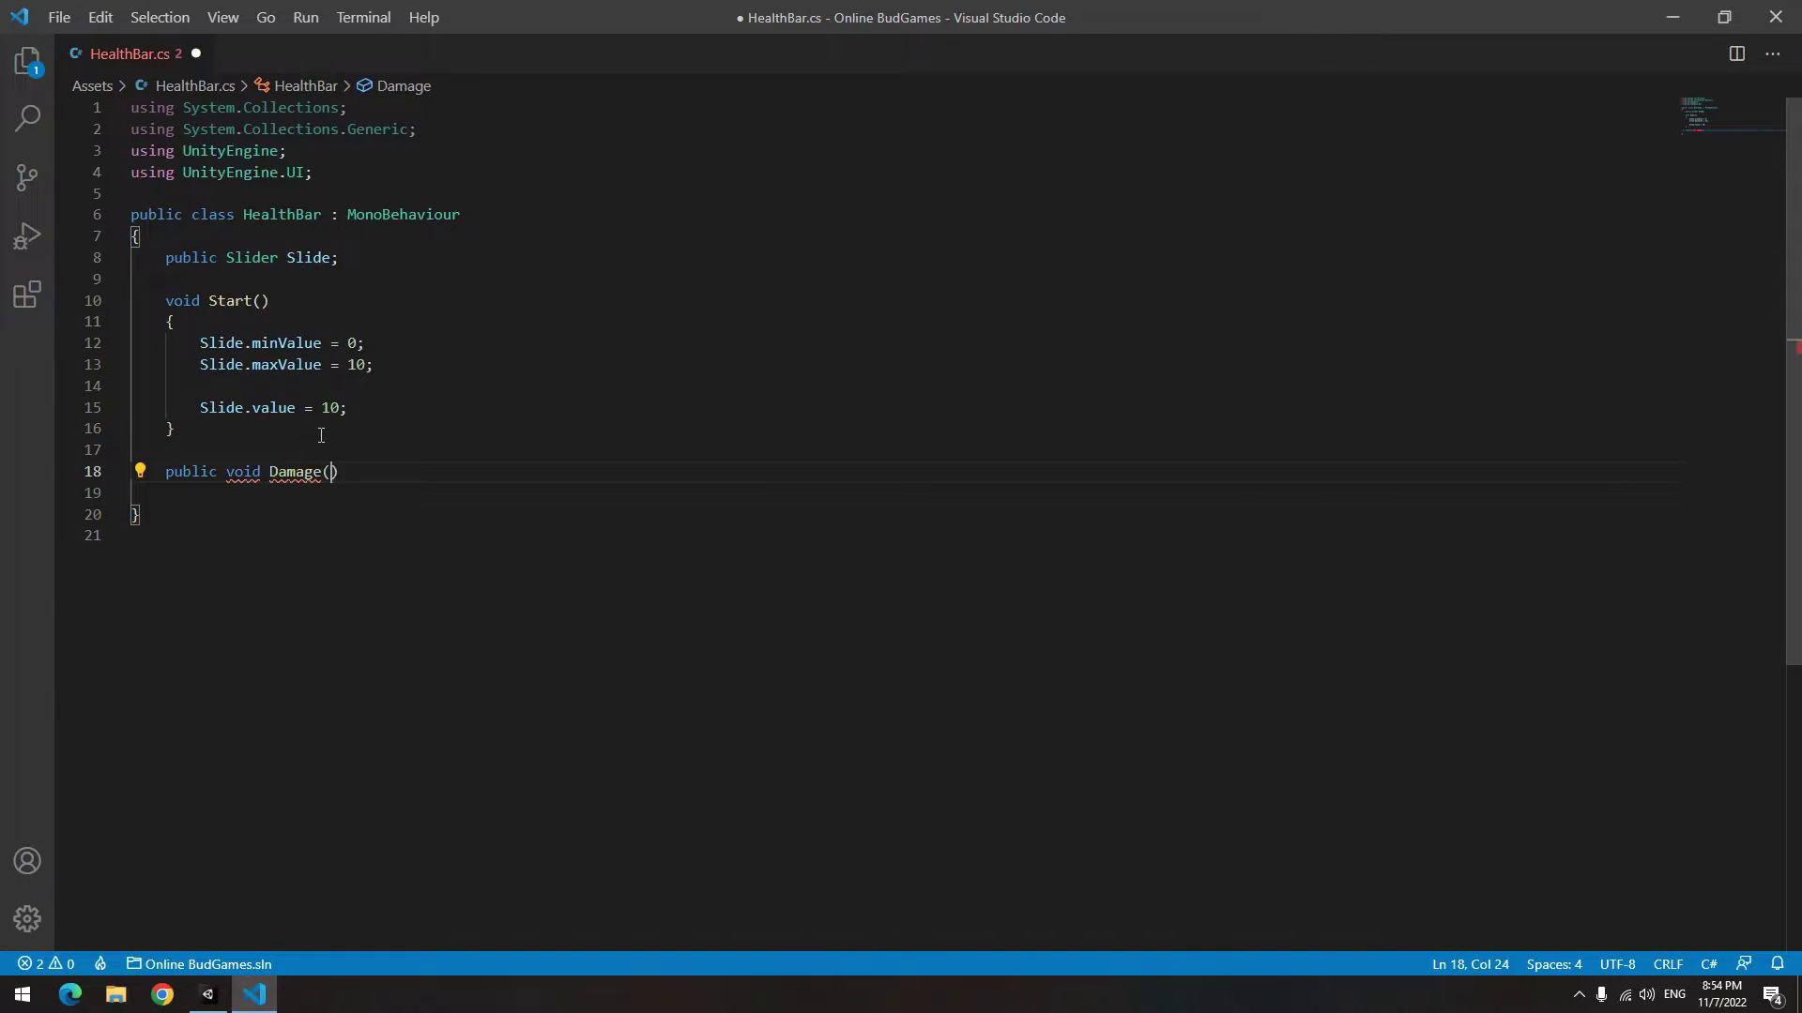
pyautogui.press('Return')
pyautogui.write('Slide.value -= 2;')
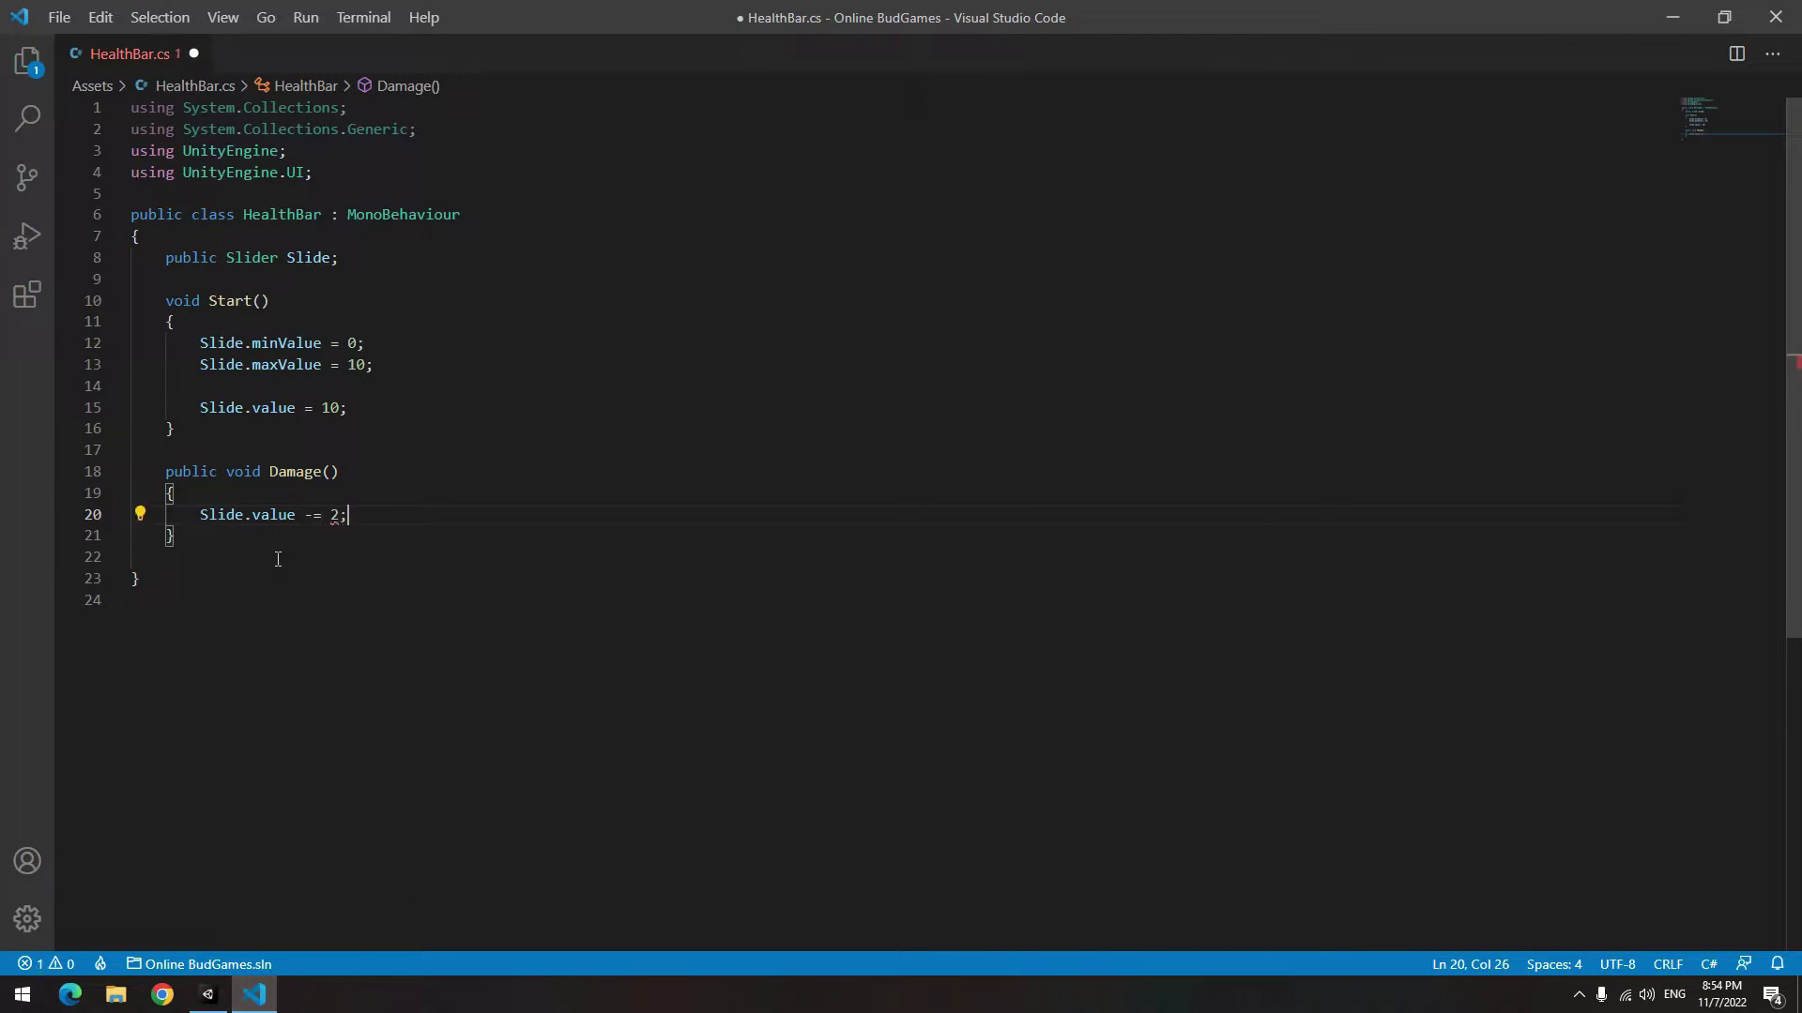
pyautogui.hotkey('ctrl', 's')
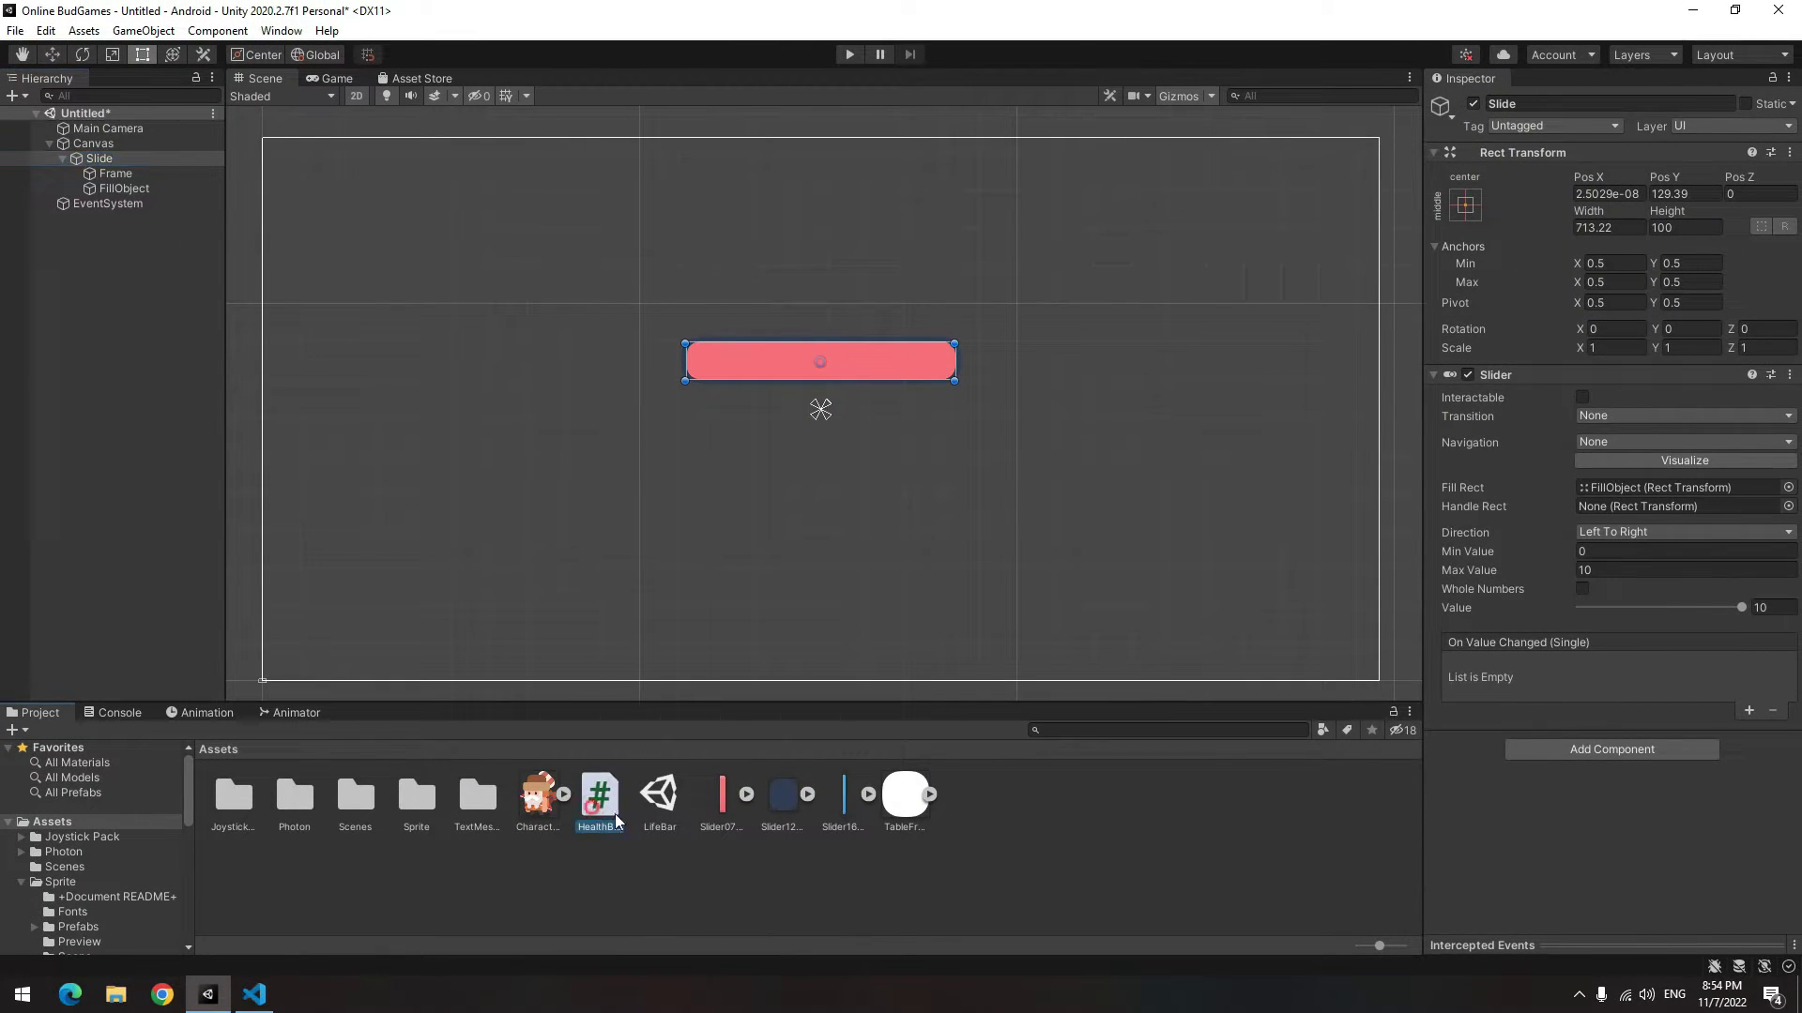
# - Switch to Unity and attach the HealthBar script to the Slide object
pyautogui.moveTo(615, 814); pyautogui.dragTo(1544, 849)
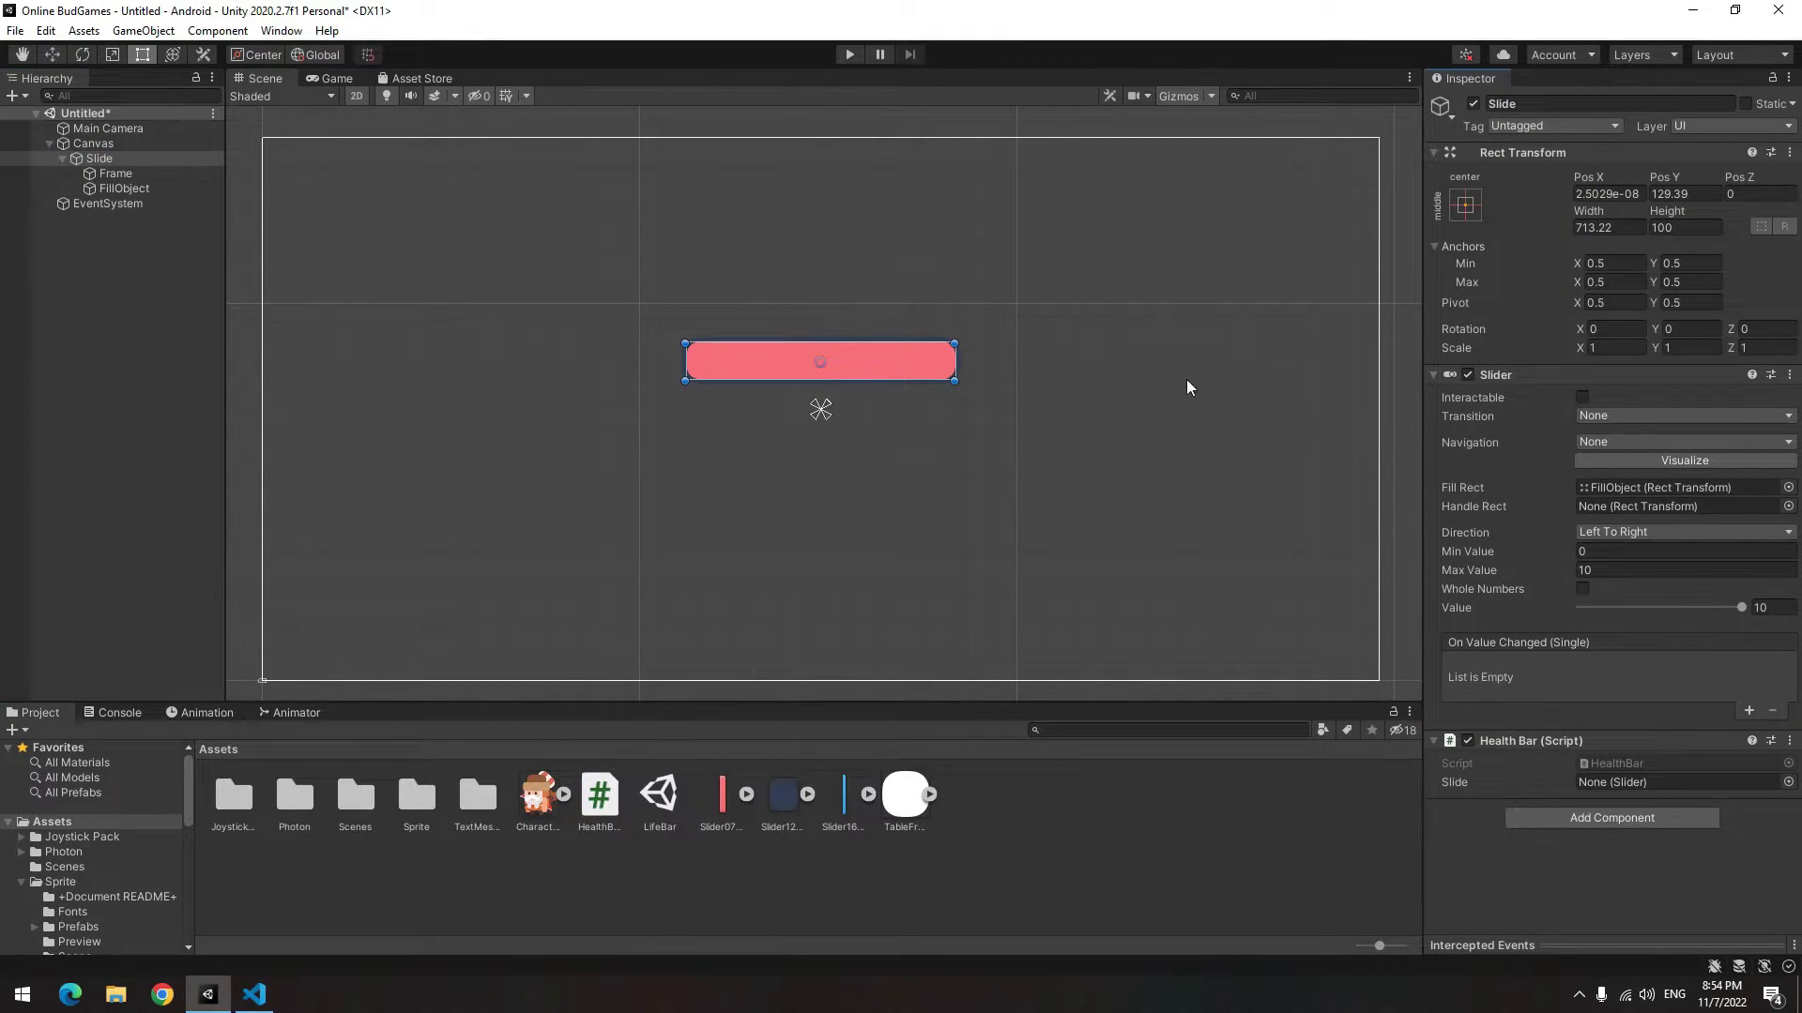
# - Assign the Slider to the HealthBar script's Slide field, and add a UI Button in the lower-right corner of the Canvas
pyautogui.moveTo(1485, 377); pyautogui.dragTo(1641, 782)
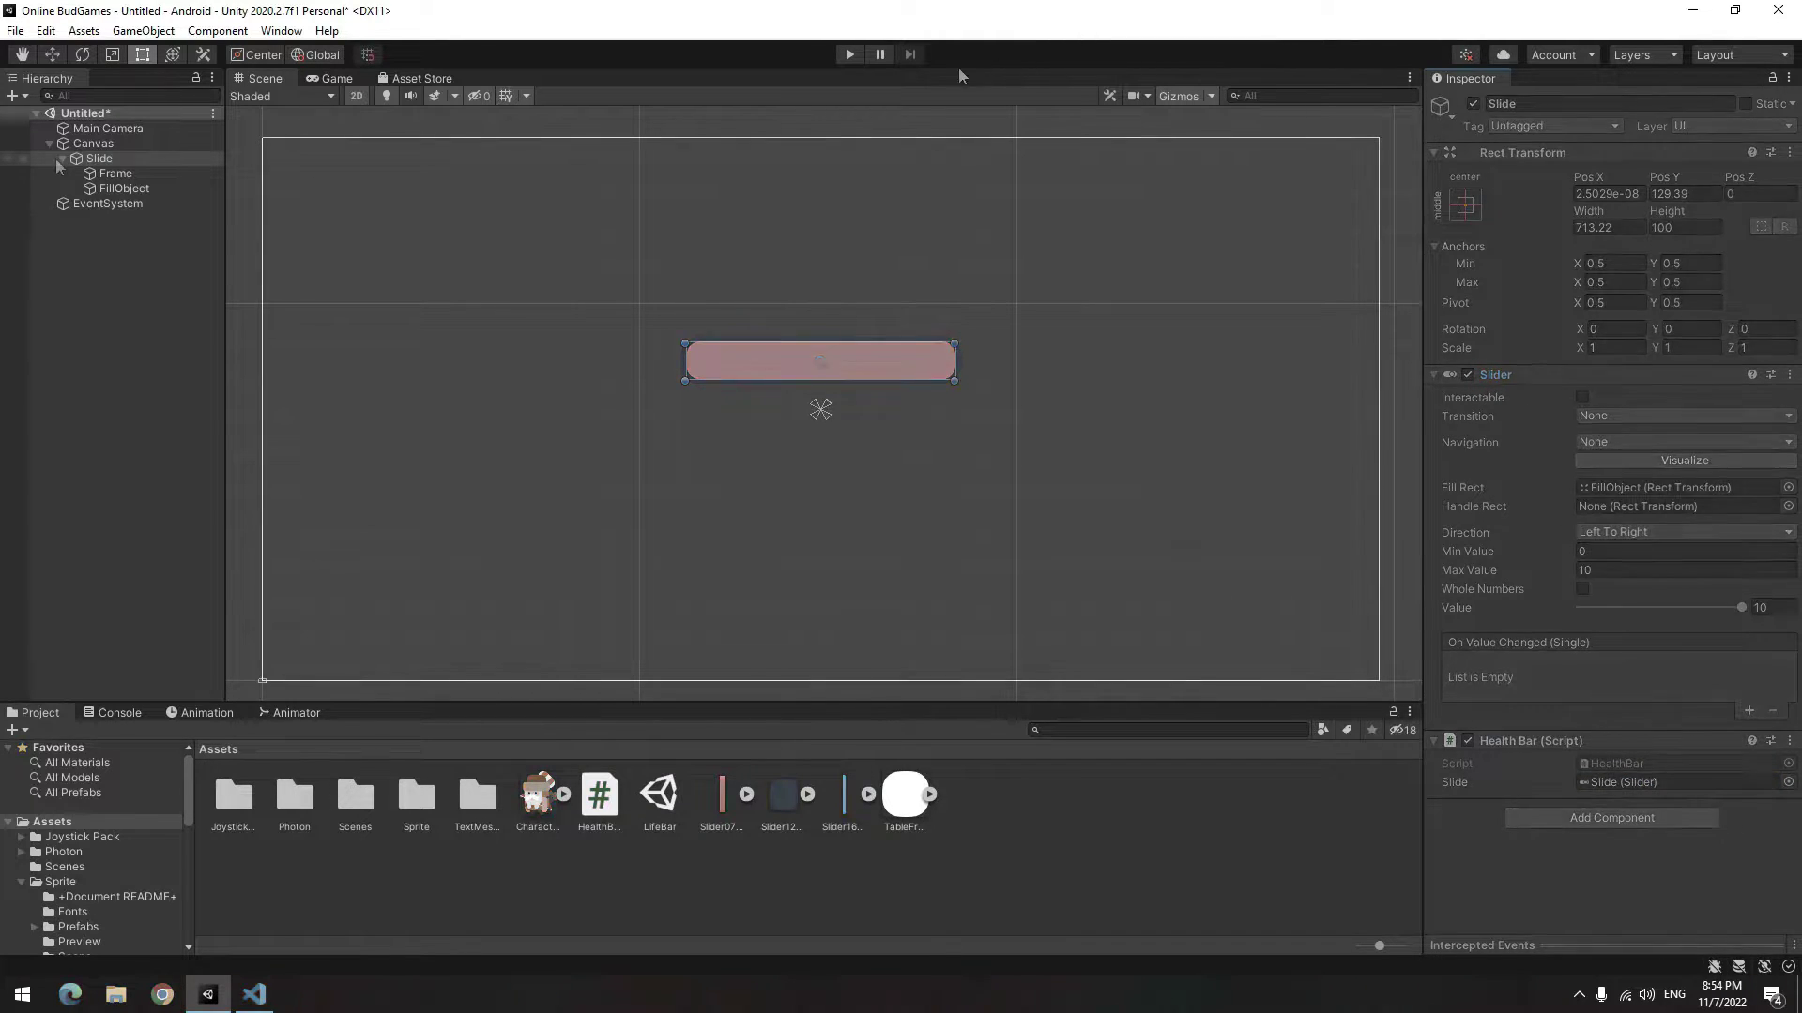
pyautogui.rightClick(84, 144)
pyautogui.moveTo(137, 537)
pyautogui.click(312, 620)
pyautogui.moveTo(822, 413); pyautogui.dragTo(1326, 626)
# - Add an On Click event to the Button that calls HealthBar.Damage on the Slide object
pyautogui.scroll(-3, 1689, 844)
pyautogui.click(1737, 812)
pyautogui.moveTo(99, 157); pyautogui.dragTo(1492, 787)
pyautogui.click(1603, 772)
pyautogui.moveTo(1608, 876)
pyautogui.click(1388, 818)
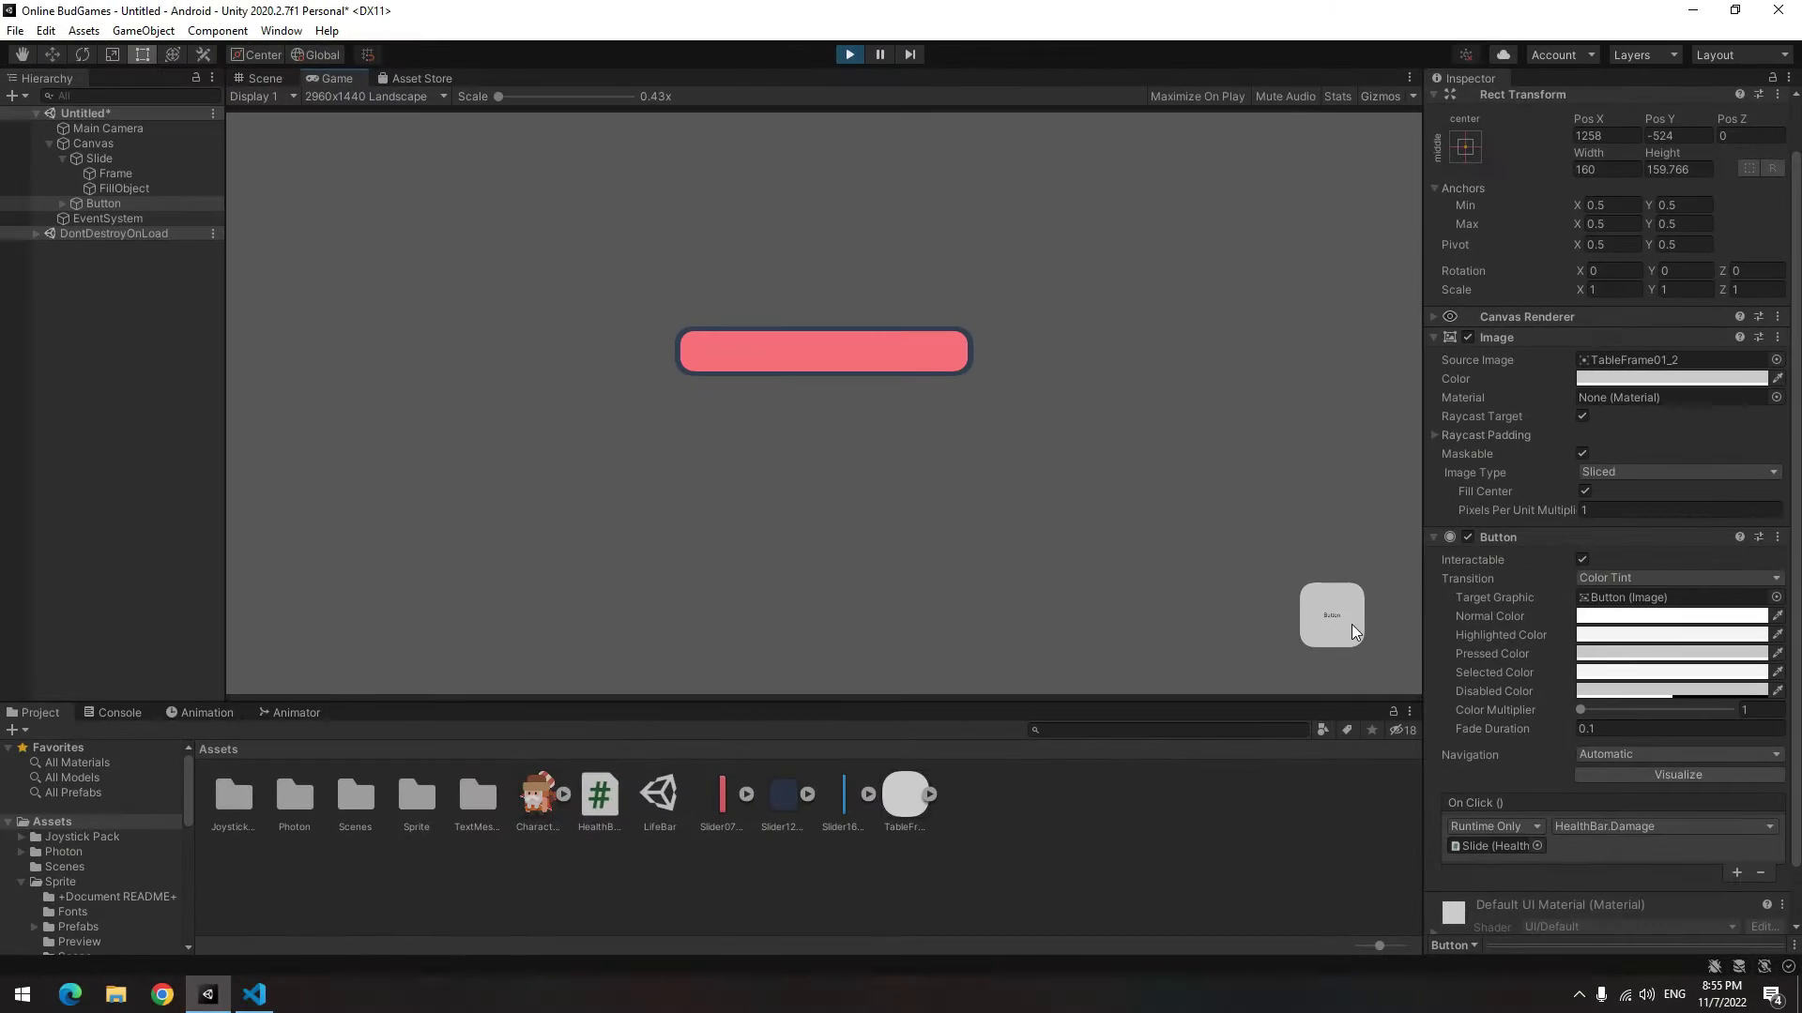
# - Test the damage button in play mode until the bar is empty, check the Slide object's Slider value, and stop playing
pyautogui.click(1352, 625)
pyautogui.click(1350, 633)
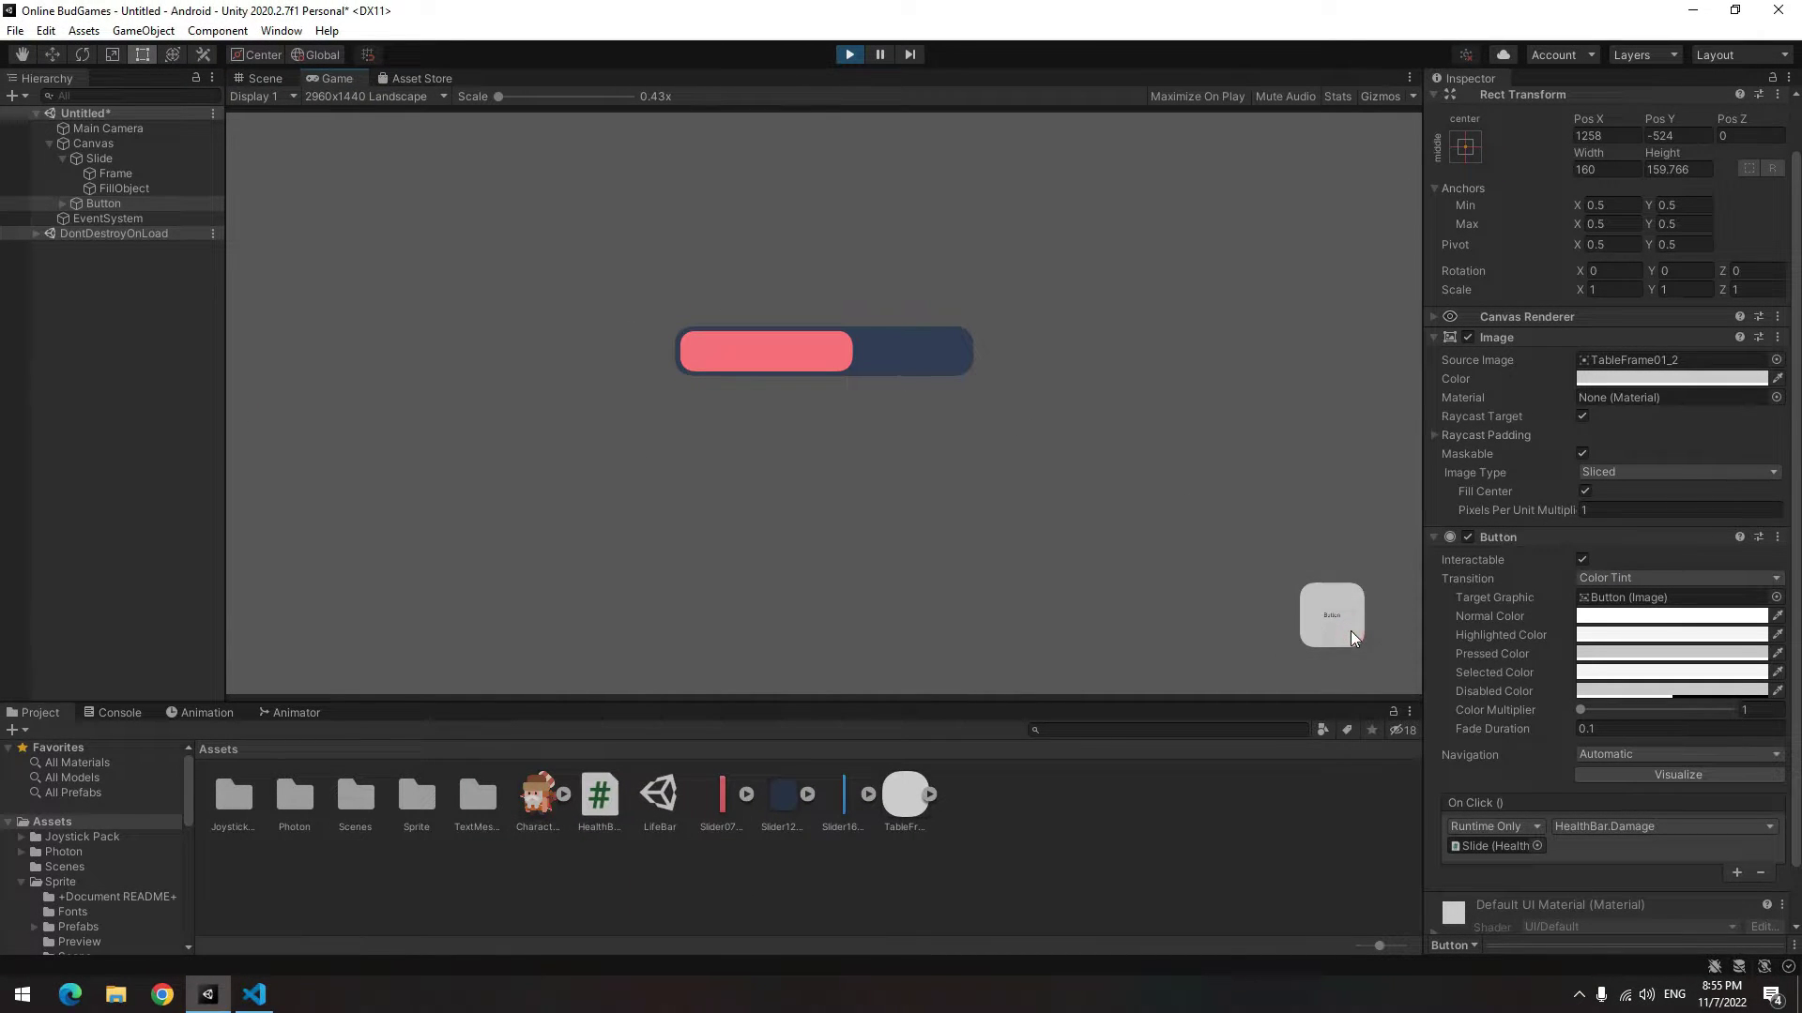
pyautogui.click(1350, 633)
pyautogui.click(1350, 633)
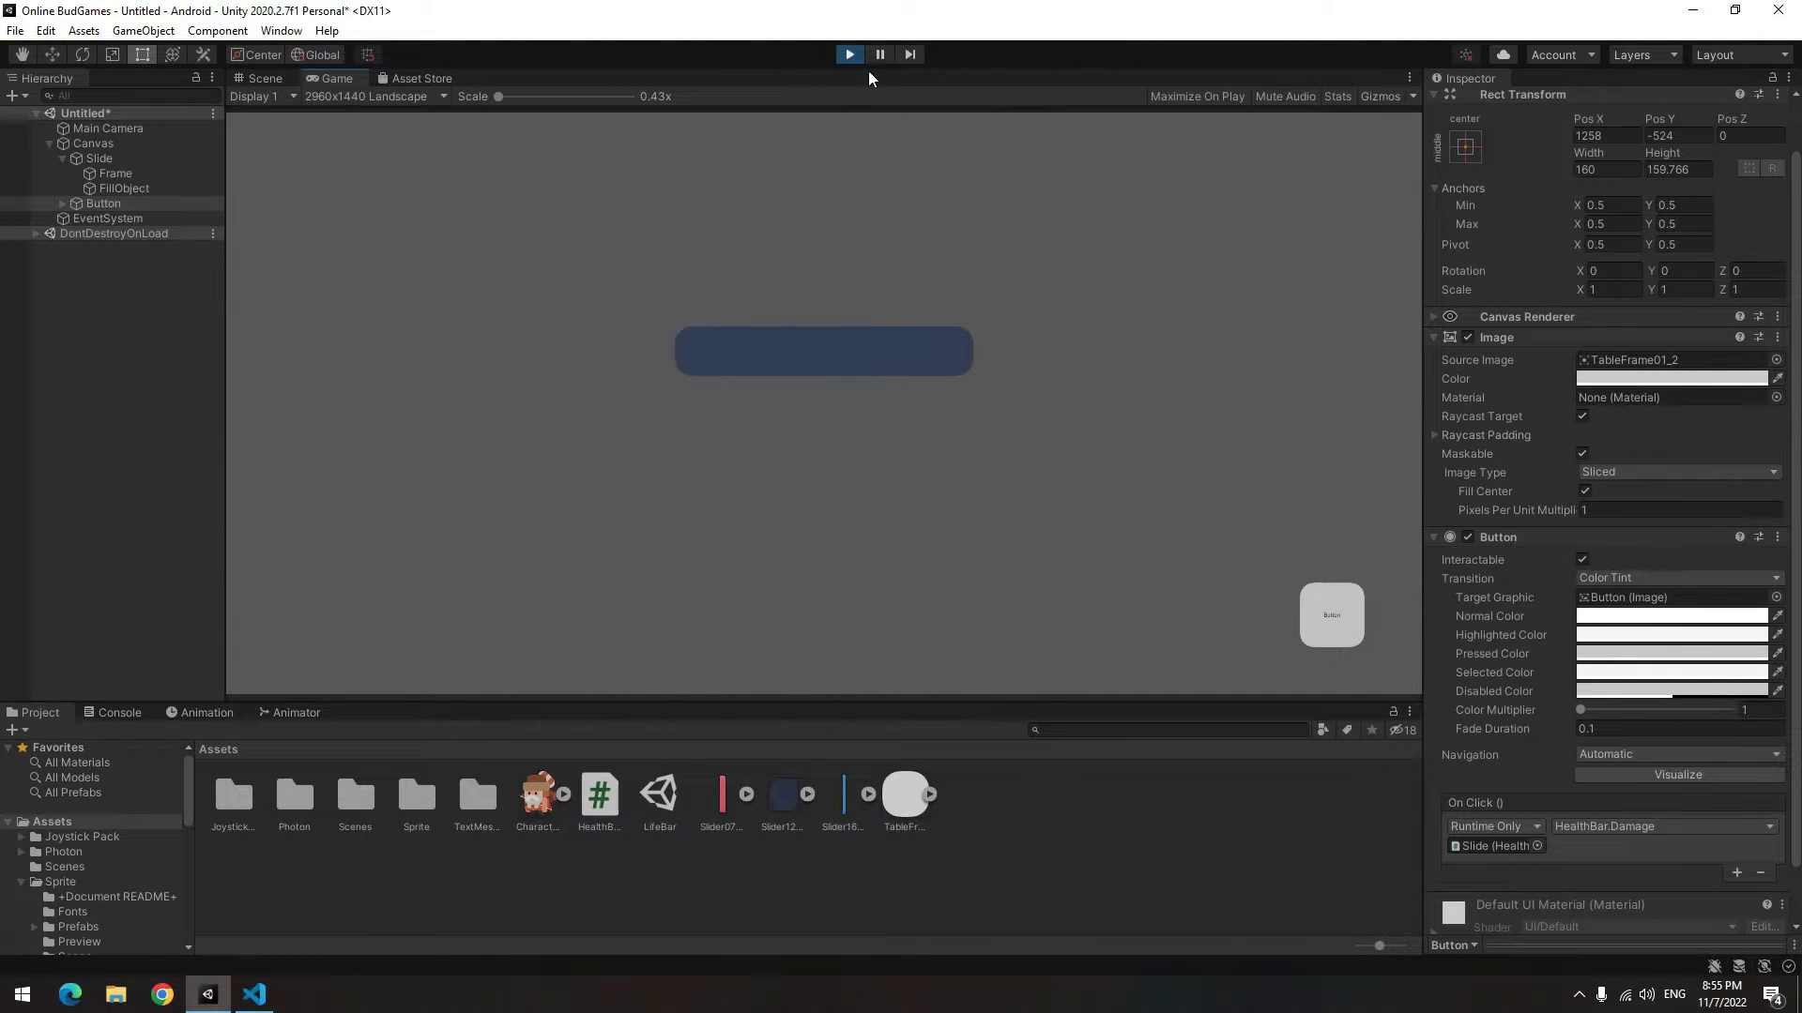
pyautogui.click(118, 160)
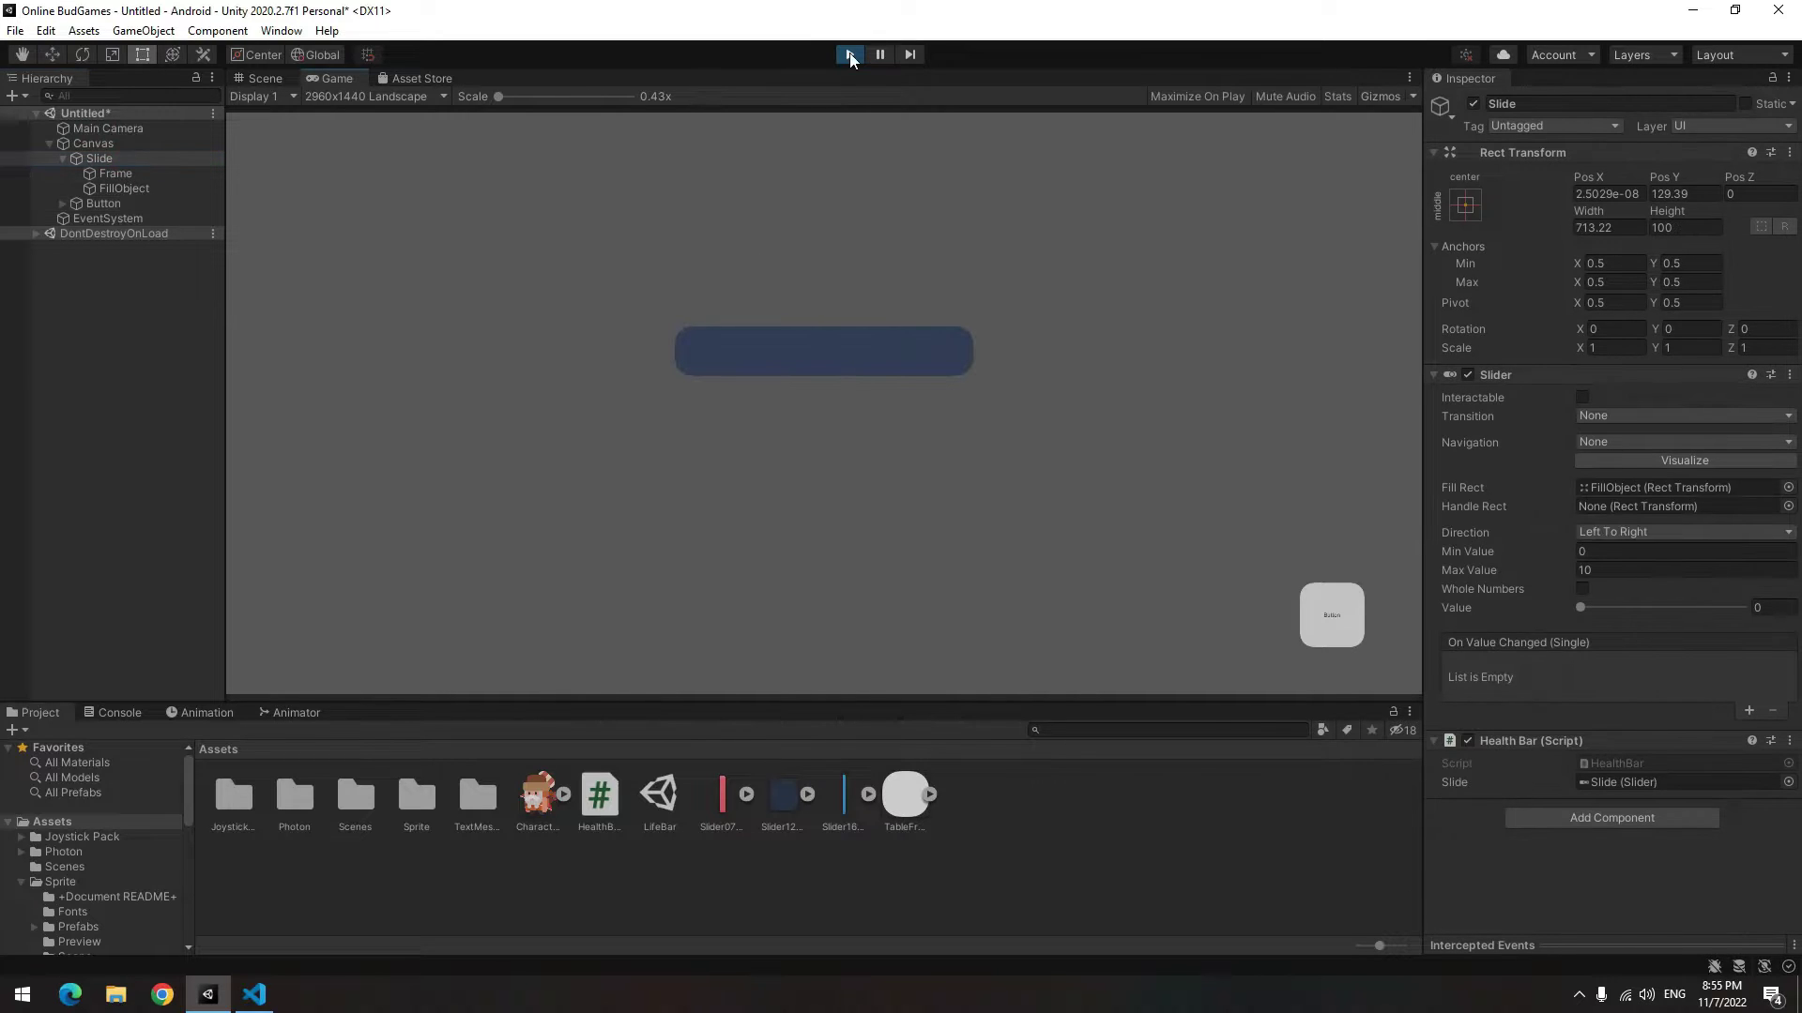
pyautogui.click(850, 54)
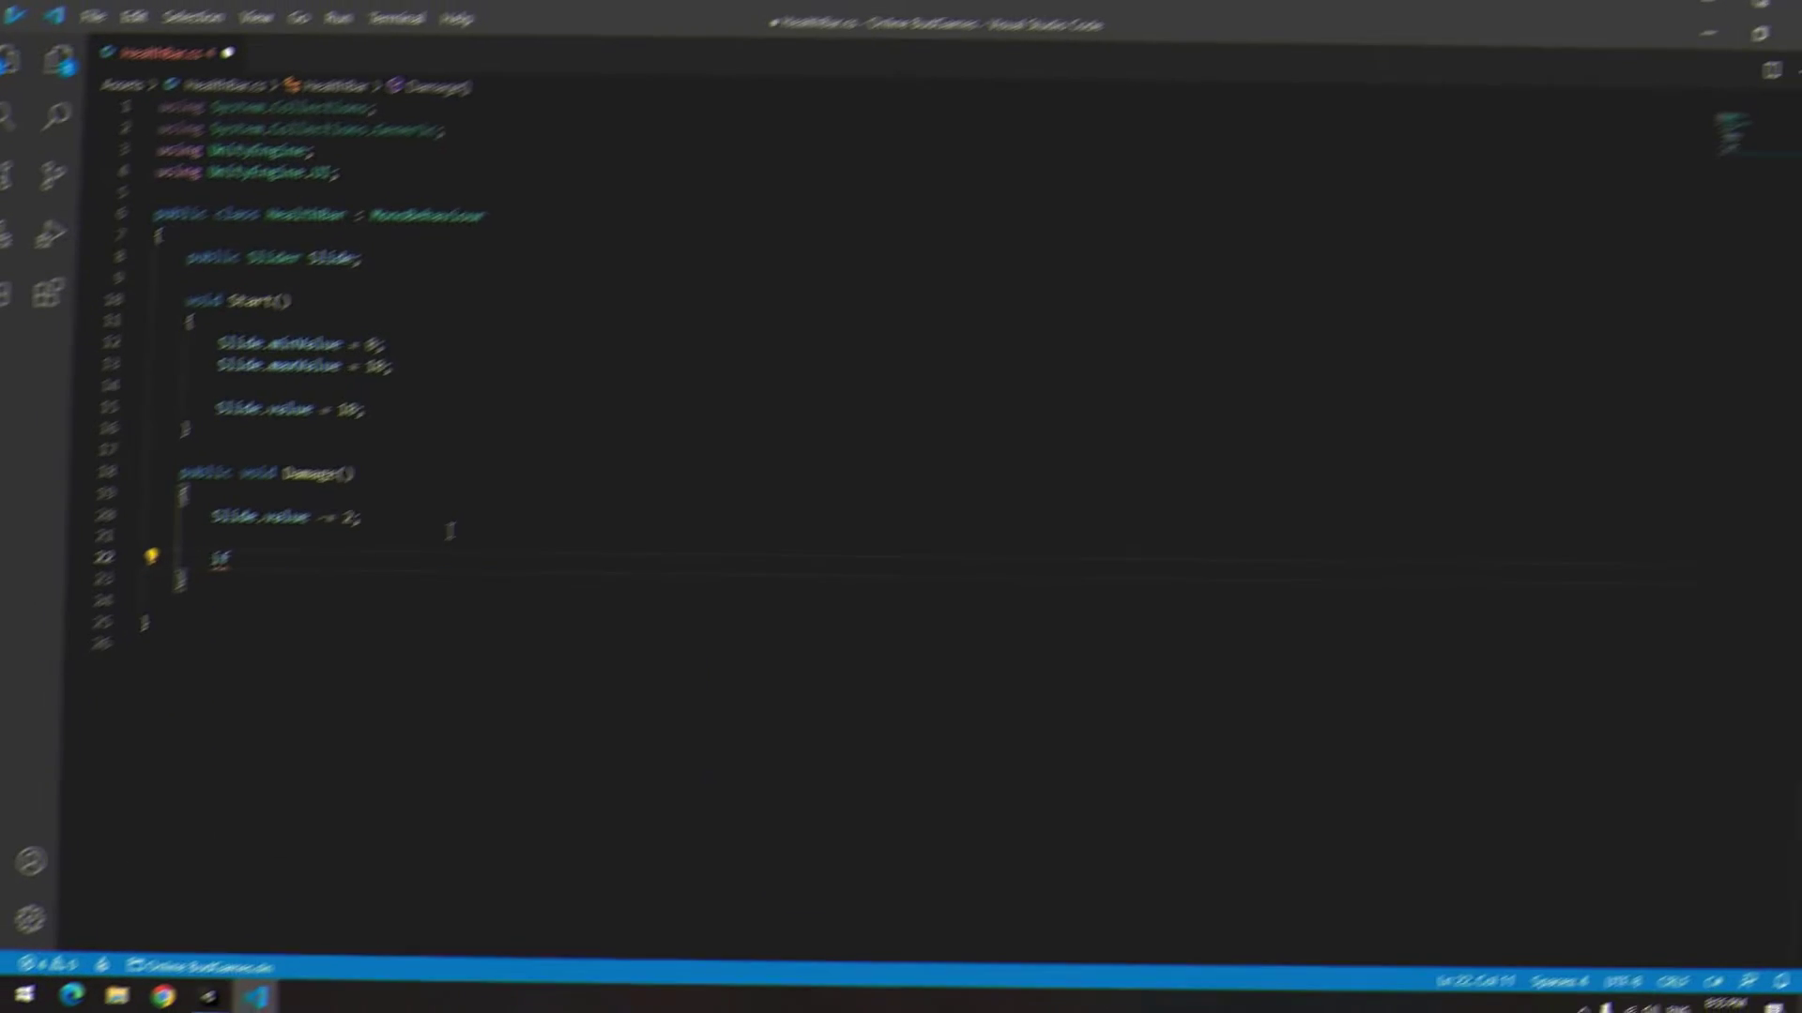
# - In Damage(), add an if block that prints "Die" when Slide.value <= 0, save the script, and end its play test in Unity
pyautogui.write('(')
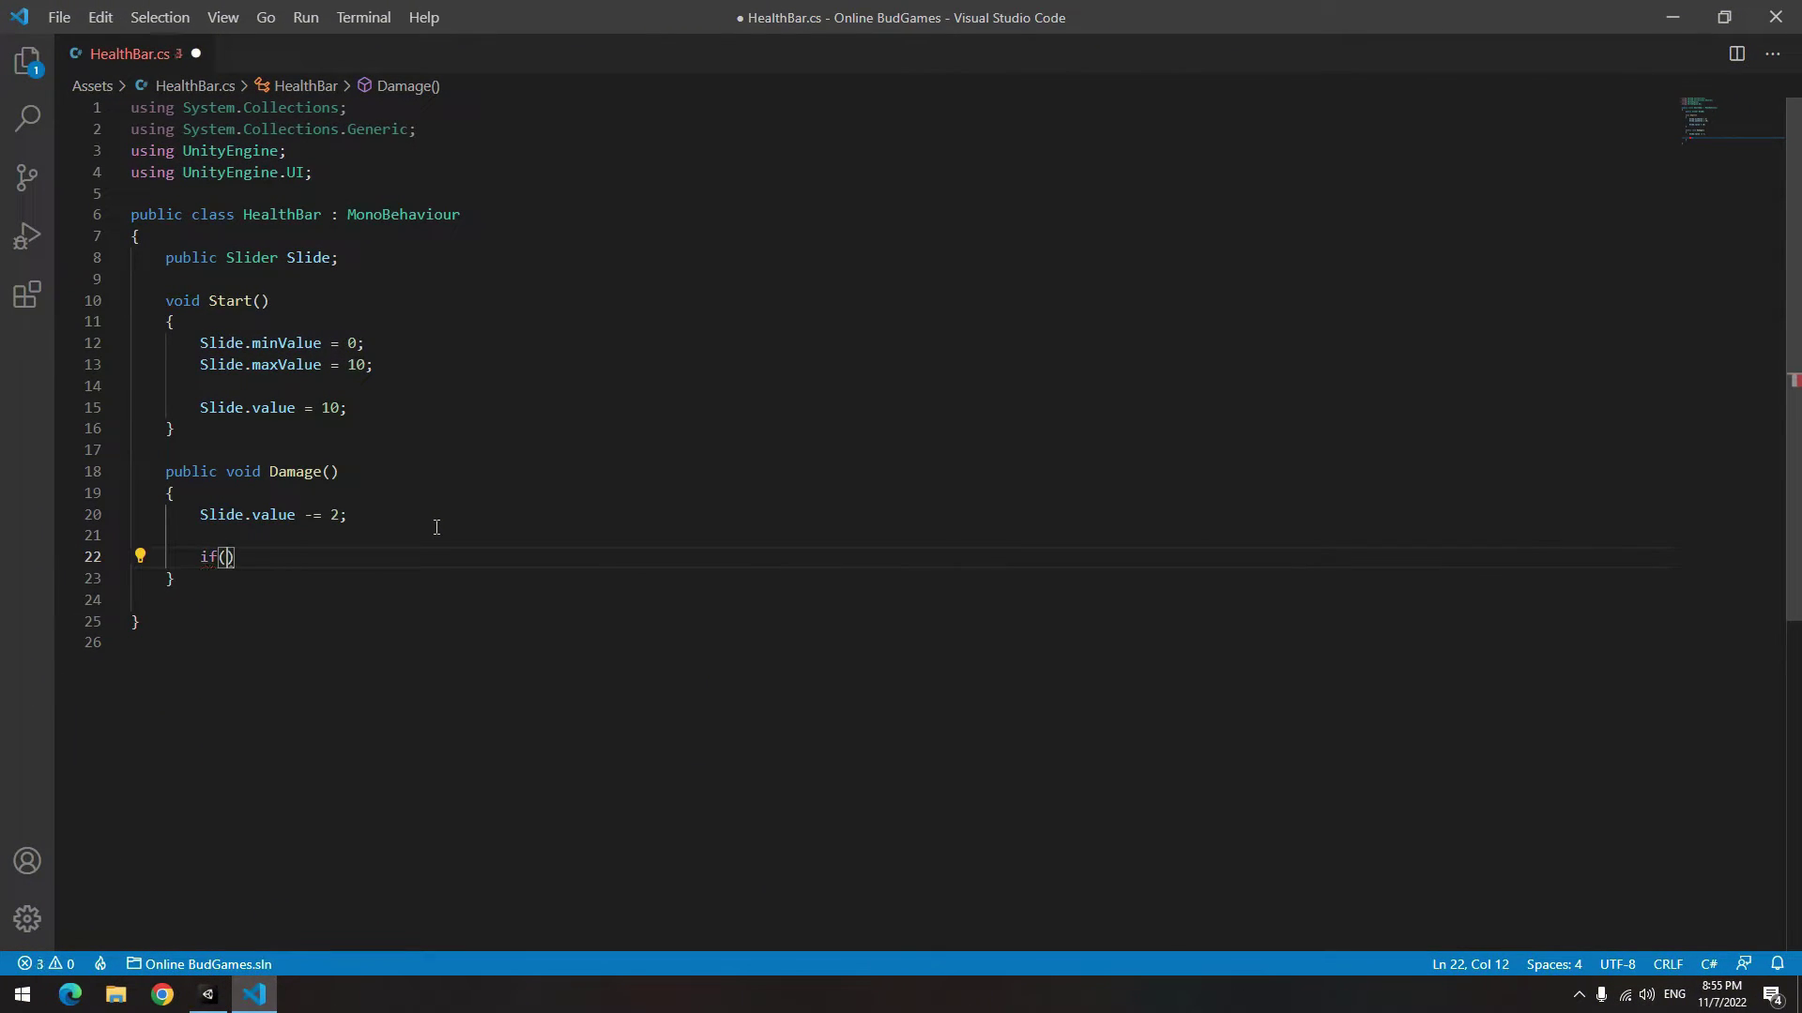
pyautogui.write('Slide.value <= 0')
pyautogui.press('Return')
pyautogui.write('print("D')
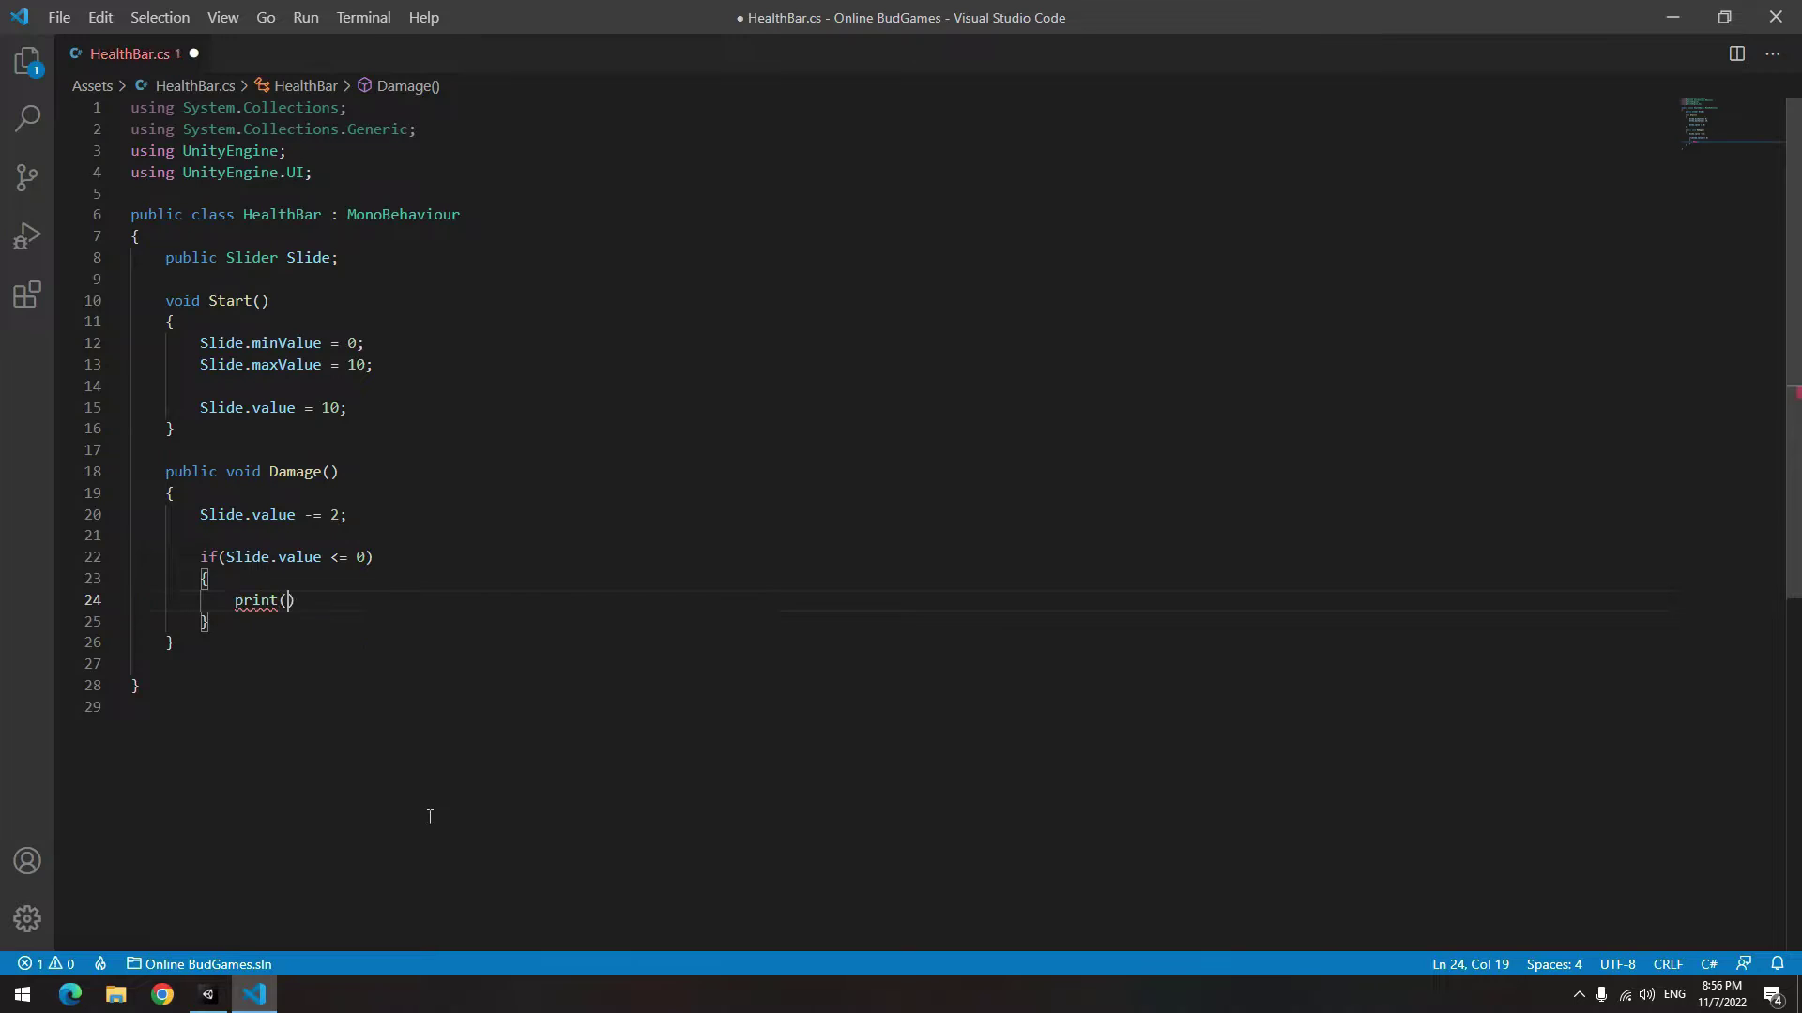
pyautogui.write('ie");')
pyautogui.hotkey('ctrl', 's')
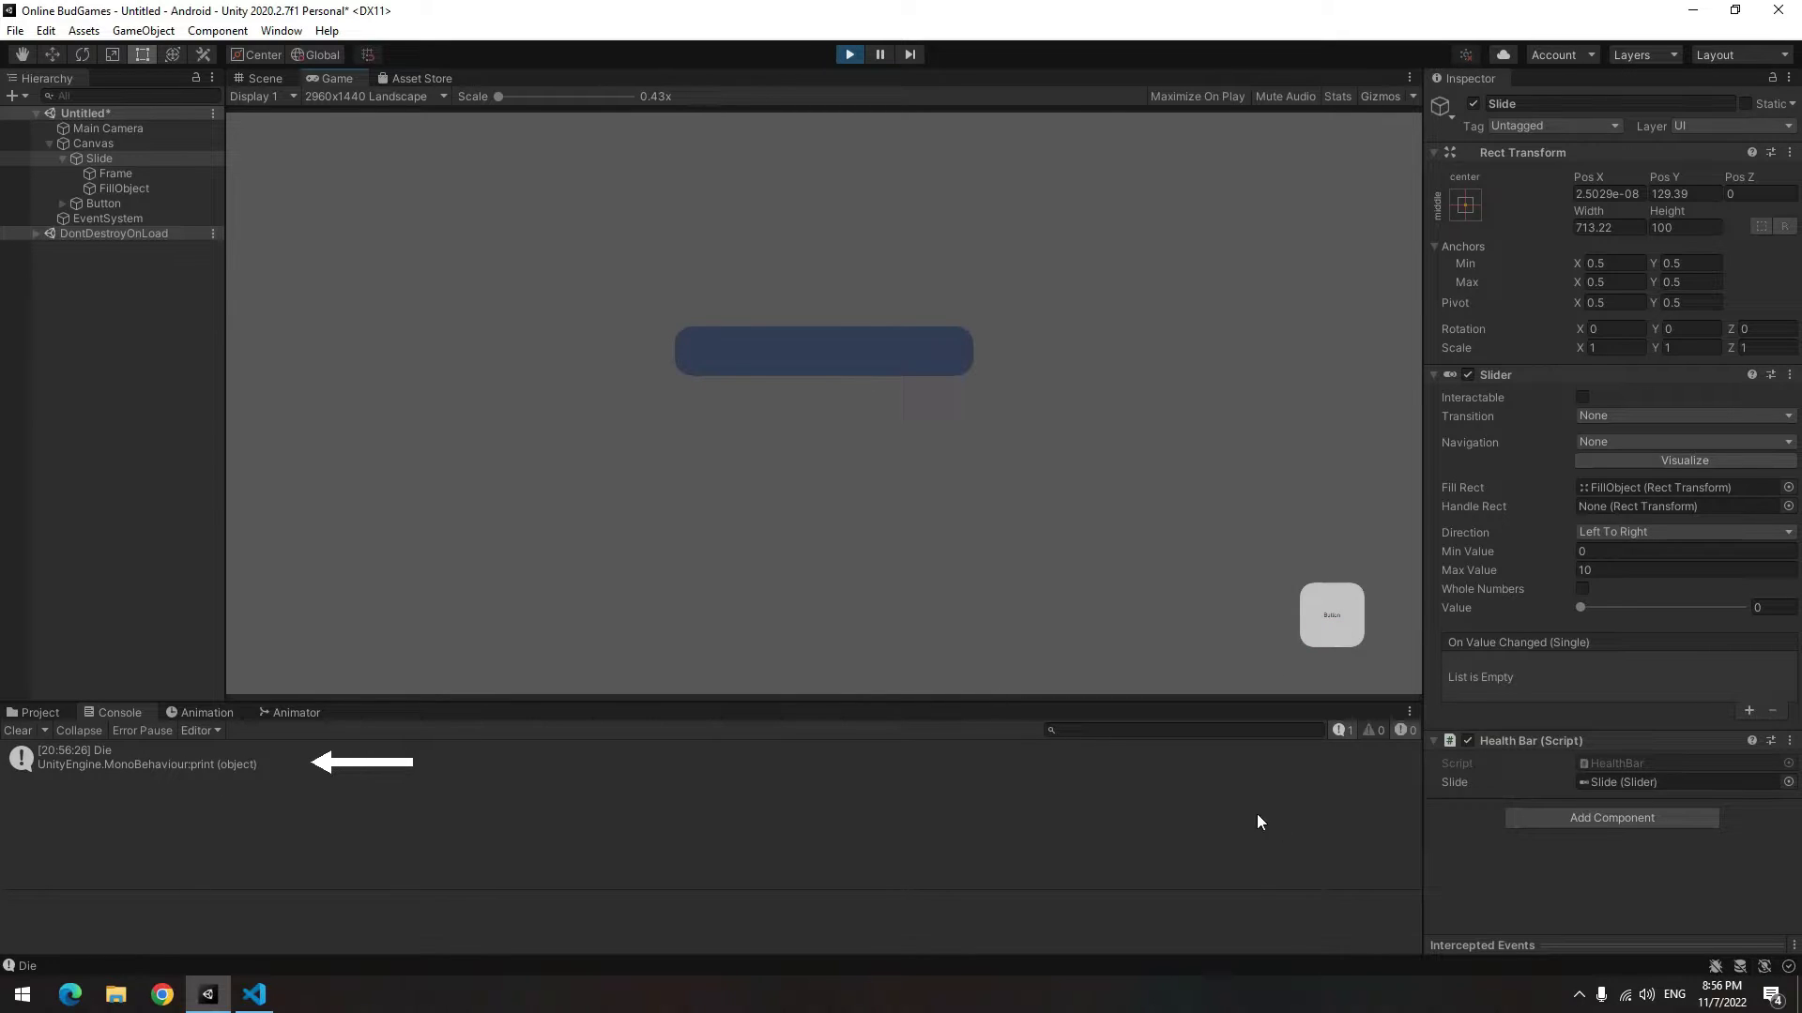
pyautogui.hotkey('ctrl', 'p')
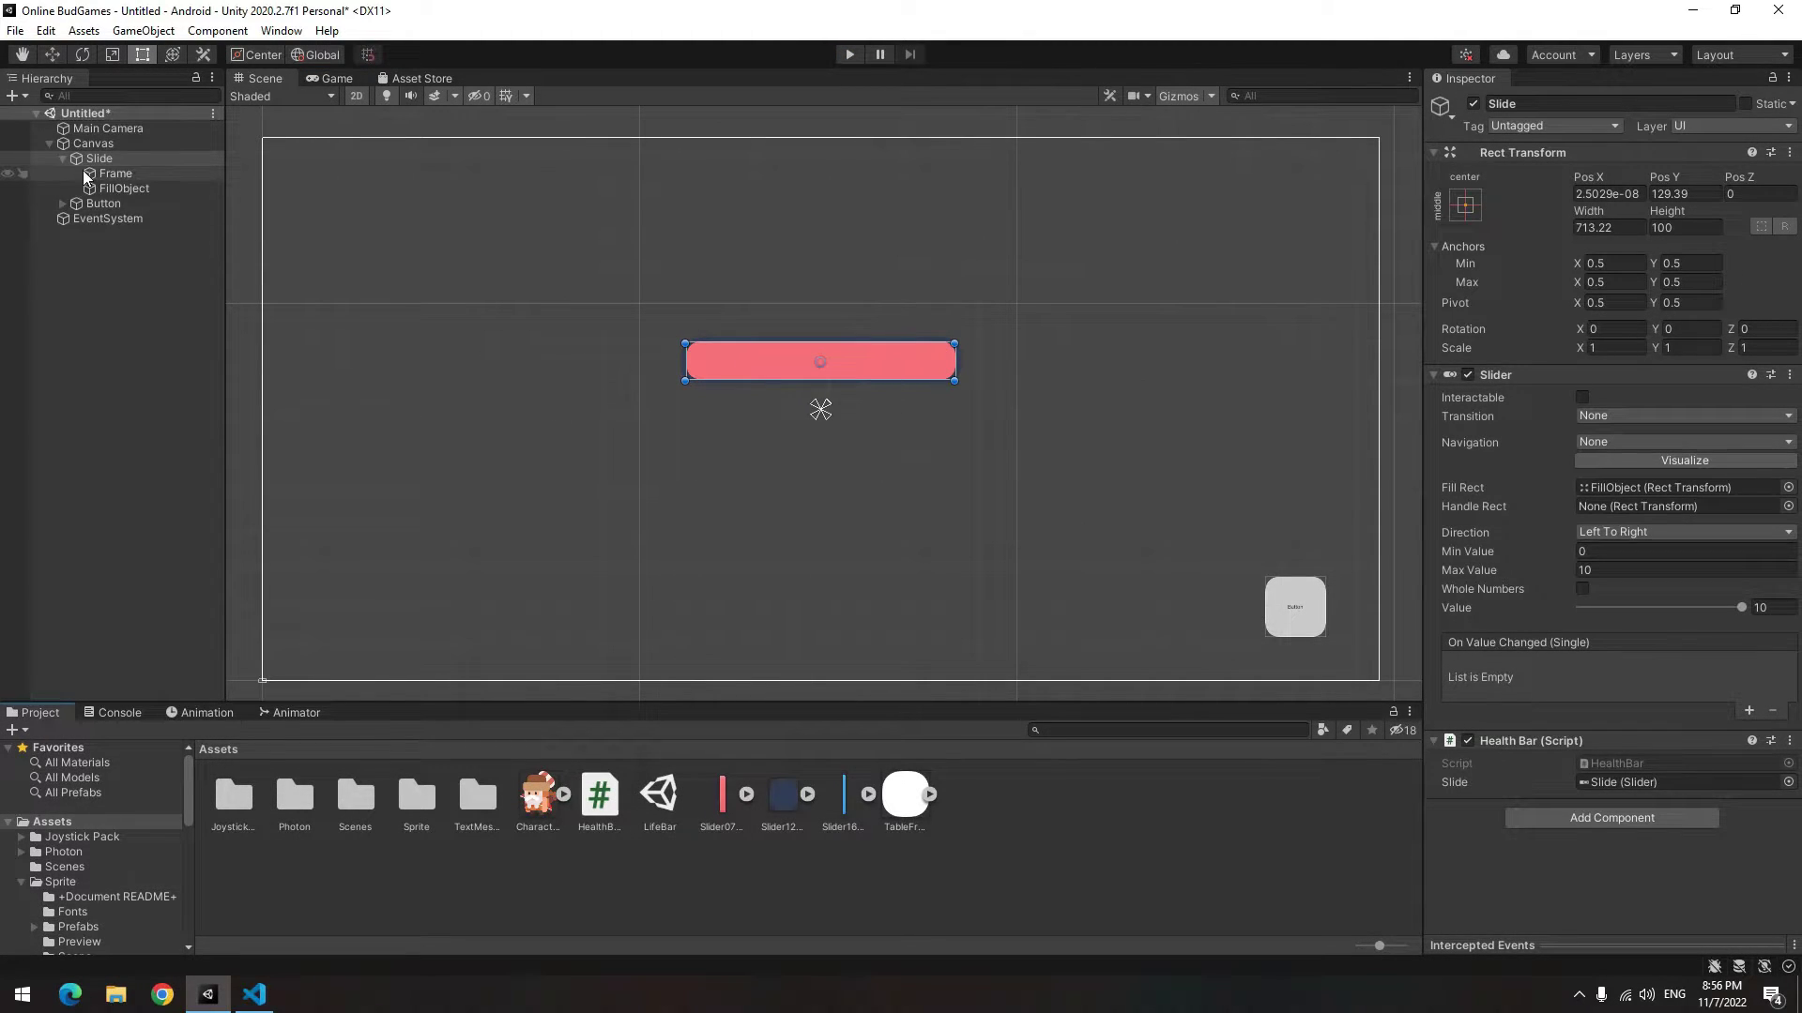
# - Set the Canvas's Render Mode to Screen Space - Camera, with Main Camera as its Render Camera
pyautogui.click(55, 159)
pyautogui.click(62, 158)
pyautogui.doubleClick(87, 131)
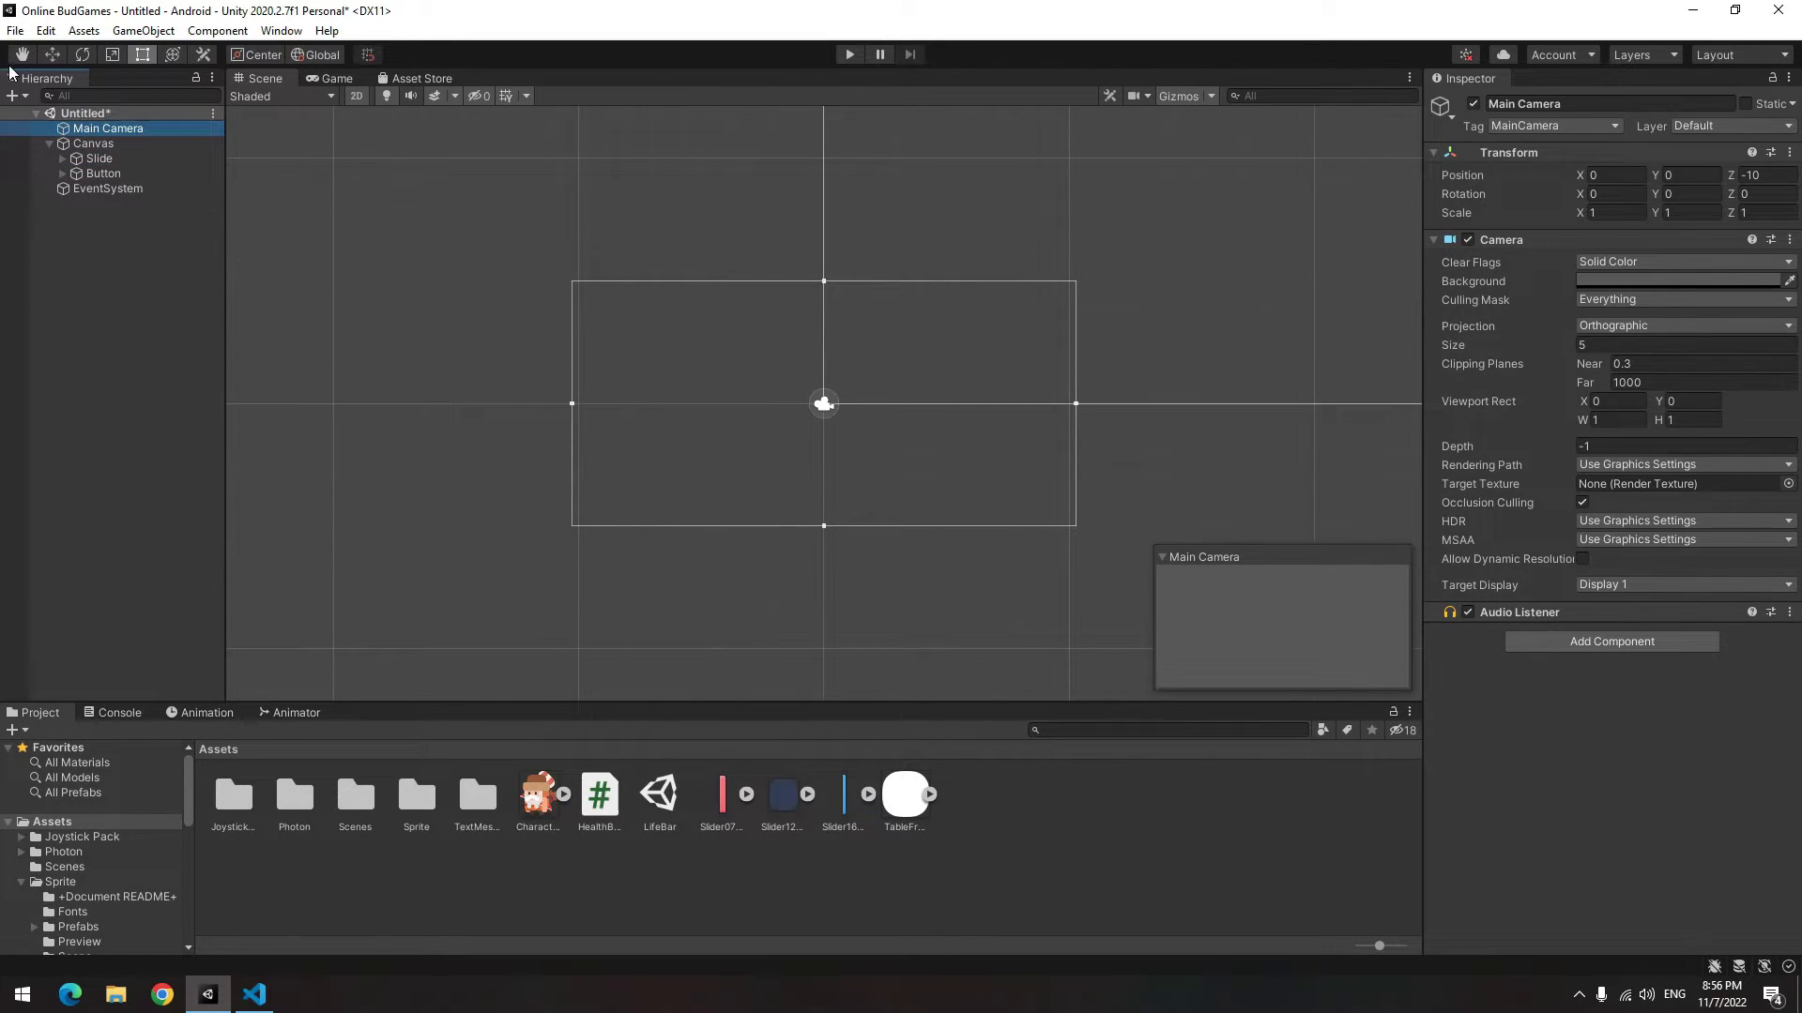
pyautogui.click(107, 141)
pyautogui.click(1692, 415)
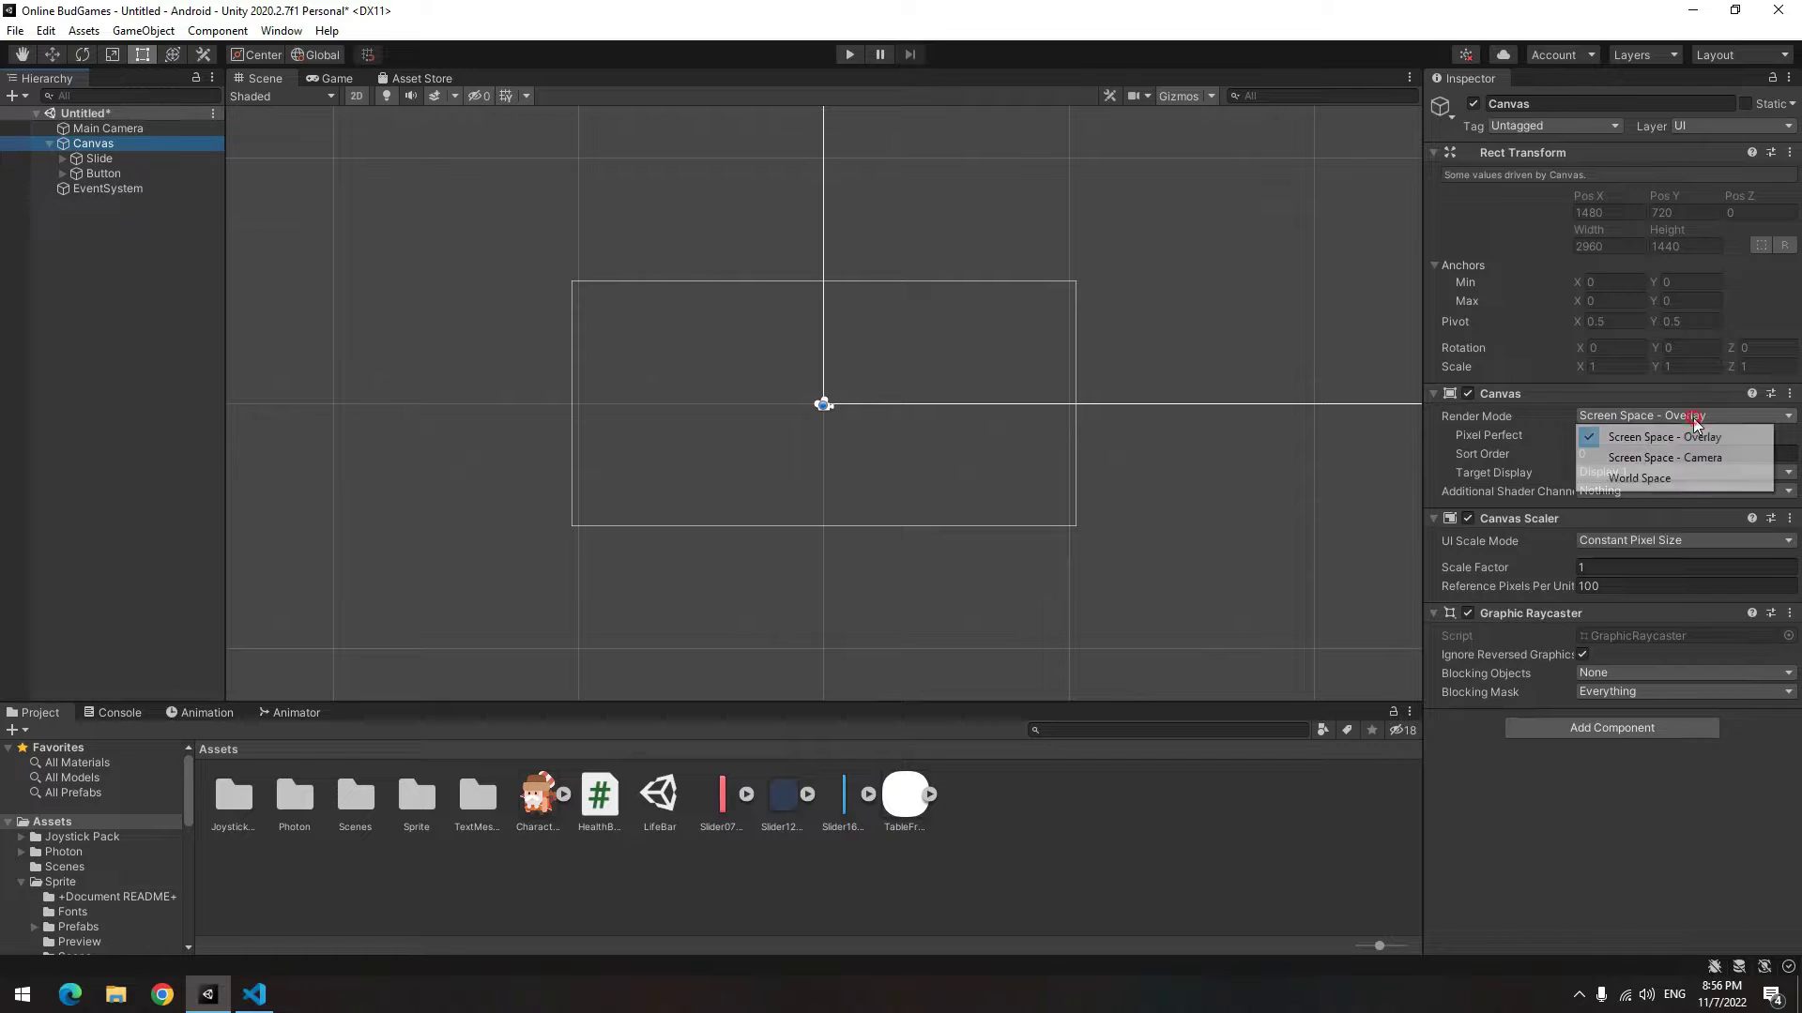
pyautogui.click(1653, 458)
pyautogui.moveTo(105, 129); pyautogui.dragTo(222, 155)
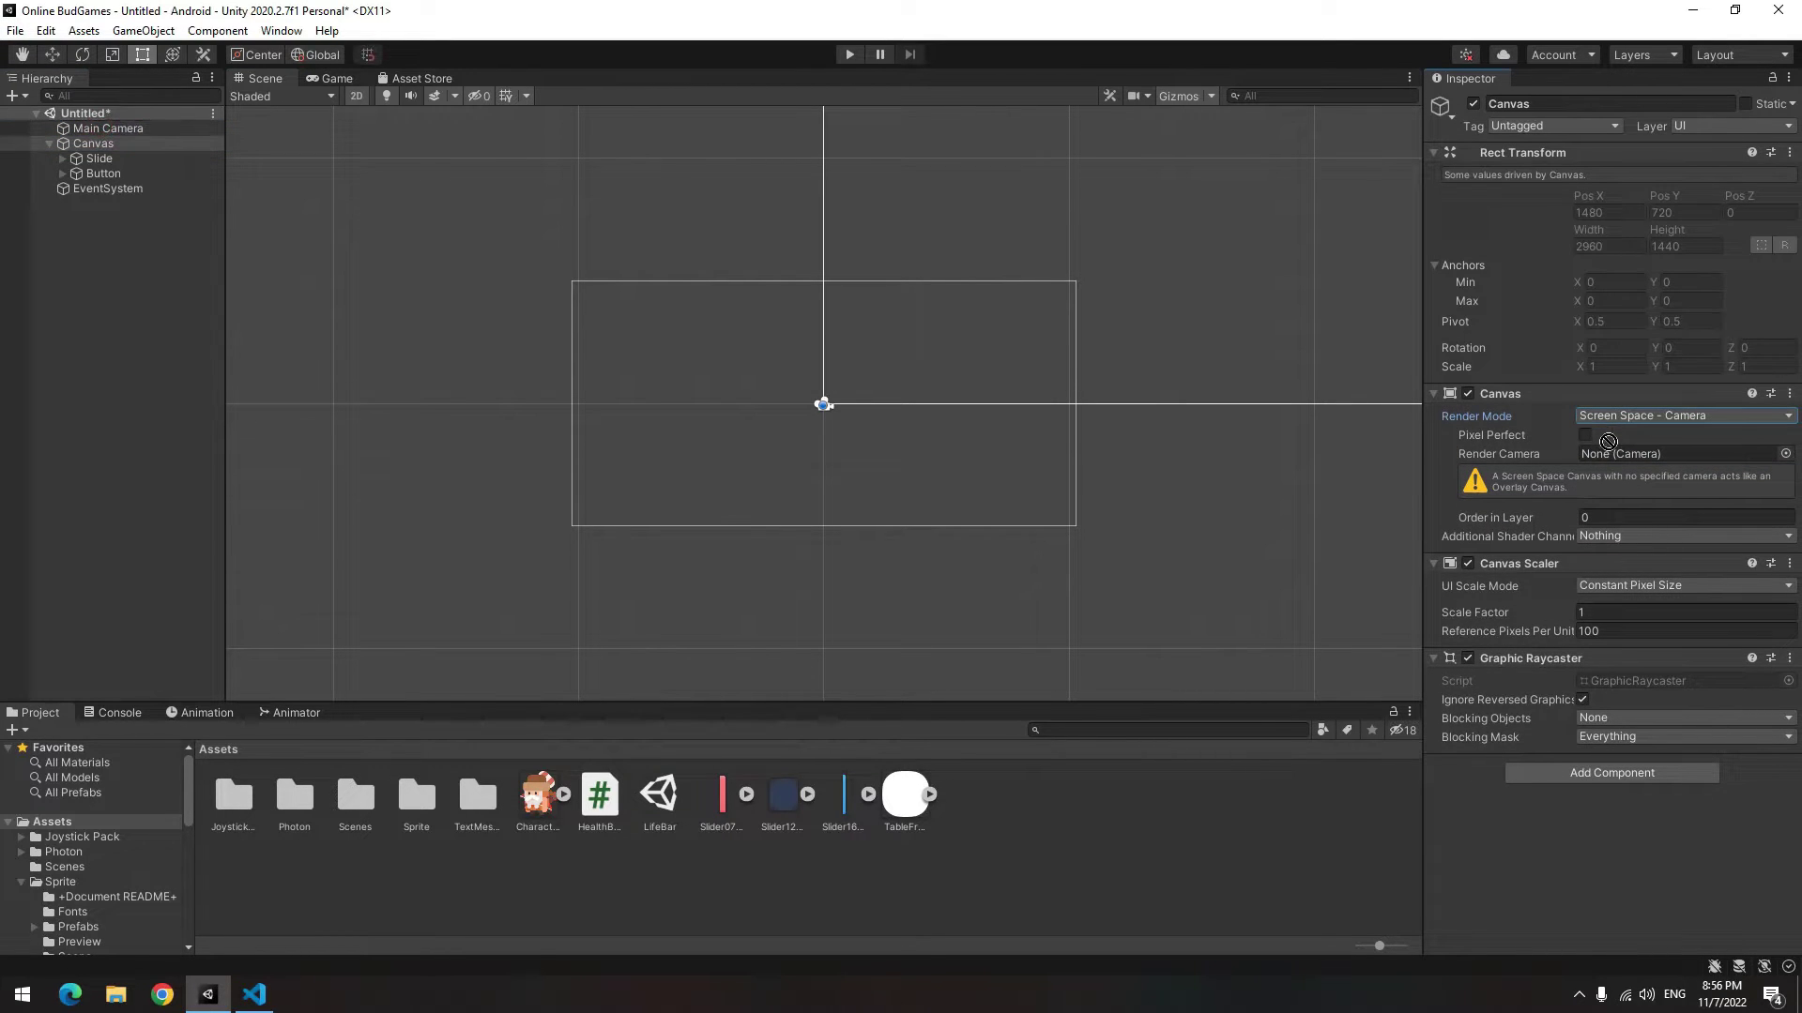
pyautogui.moveTo(1607, 441); pyautogui.dragTo(1610, 456)
pyautogui.scroll(9, 804, 525)
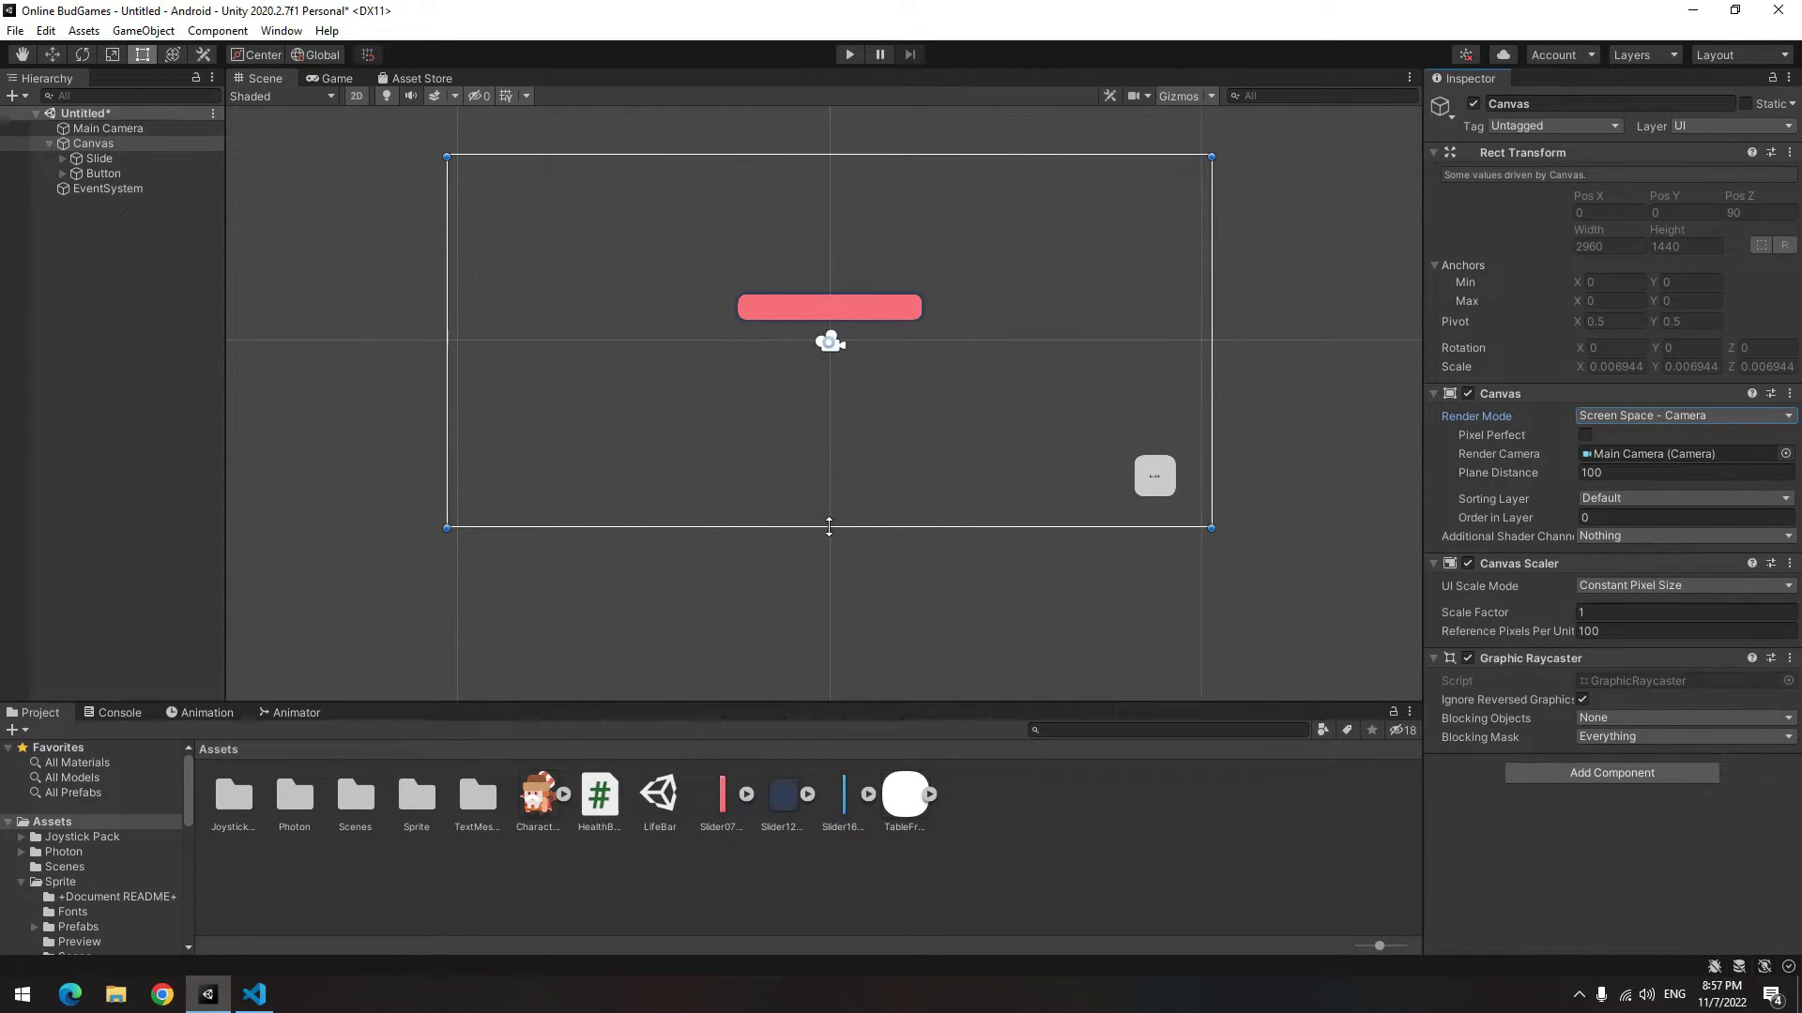
pyautogui.moveTo(795, 360); pyautogui.dragTo(795, 392, button='middle')
pyautogui.click(43, 279)
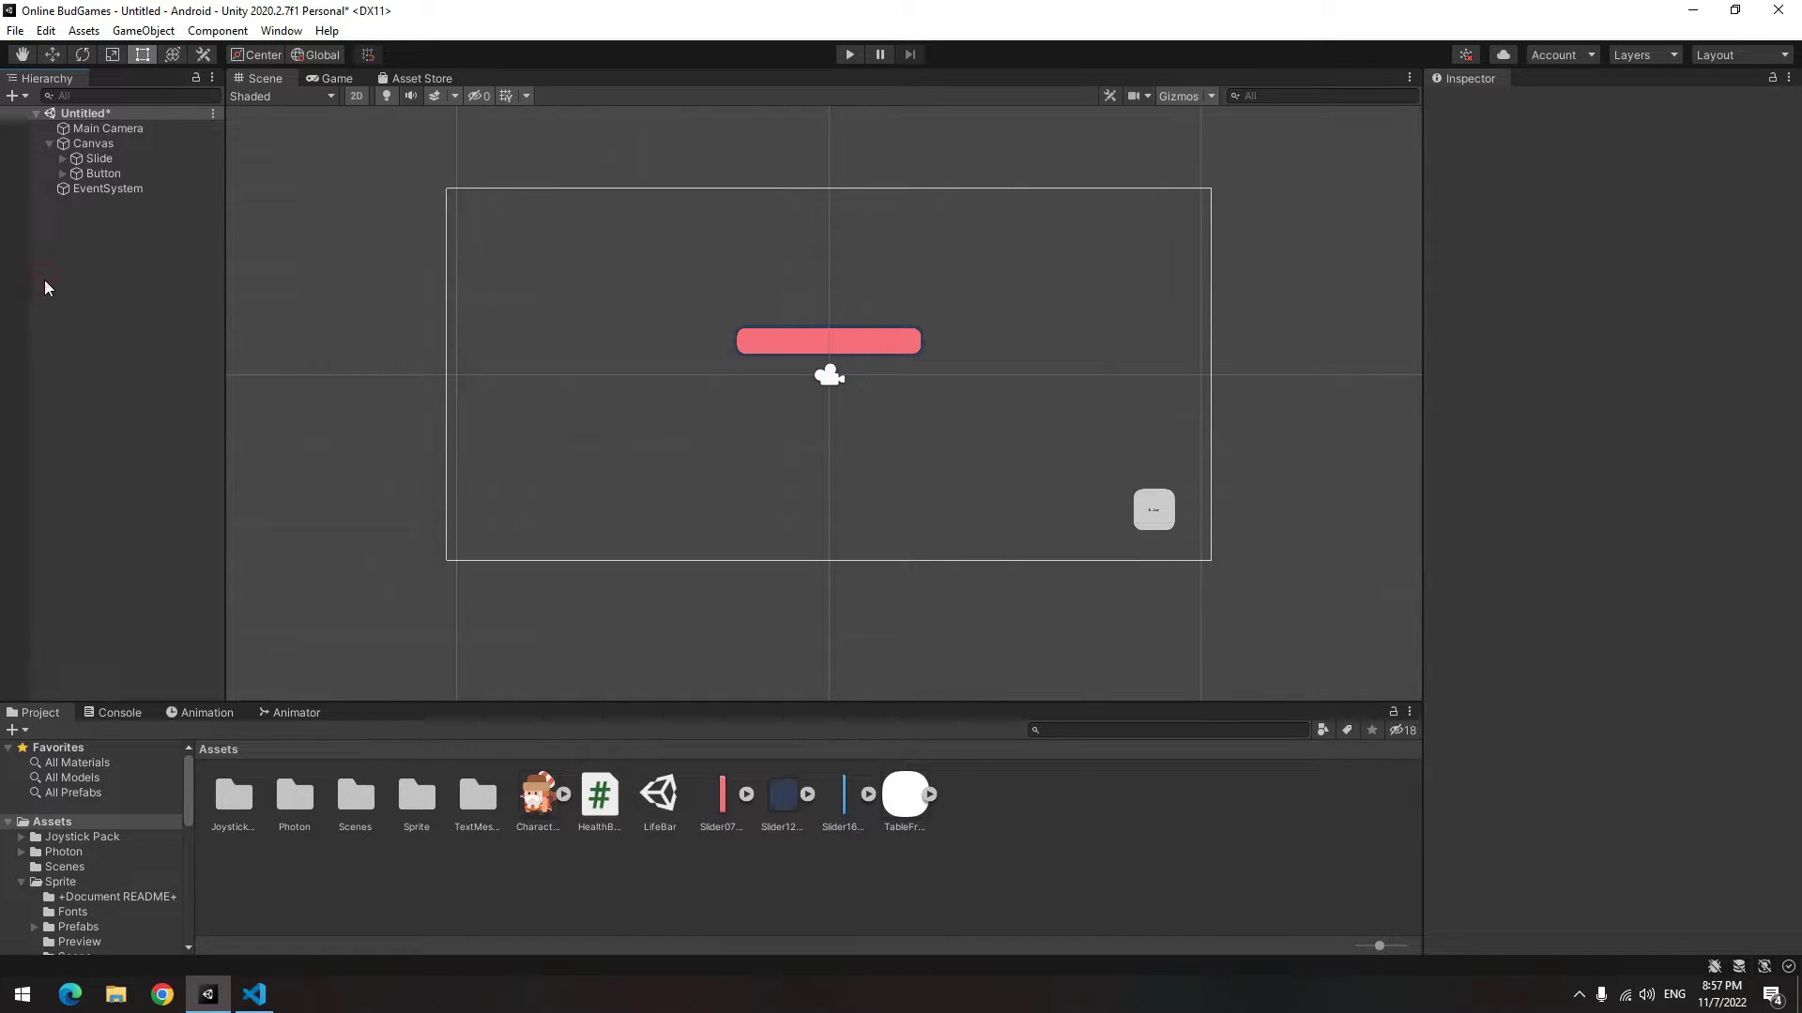
# - Add a UI Image to the Canvas and stretch it in both directions to fill the whole Canvas
pyautogui.click(88, 144)
pyautogui.rightClick(89, 144)
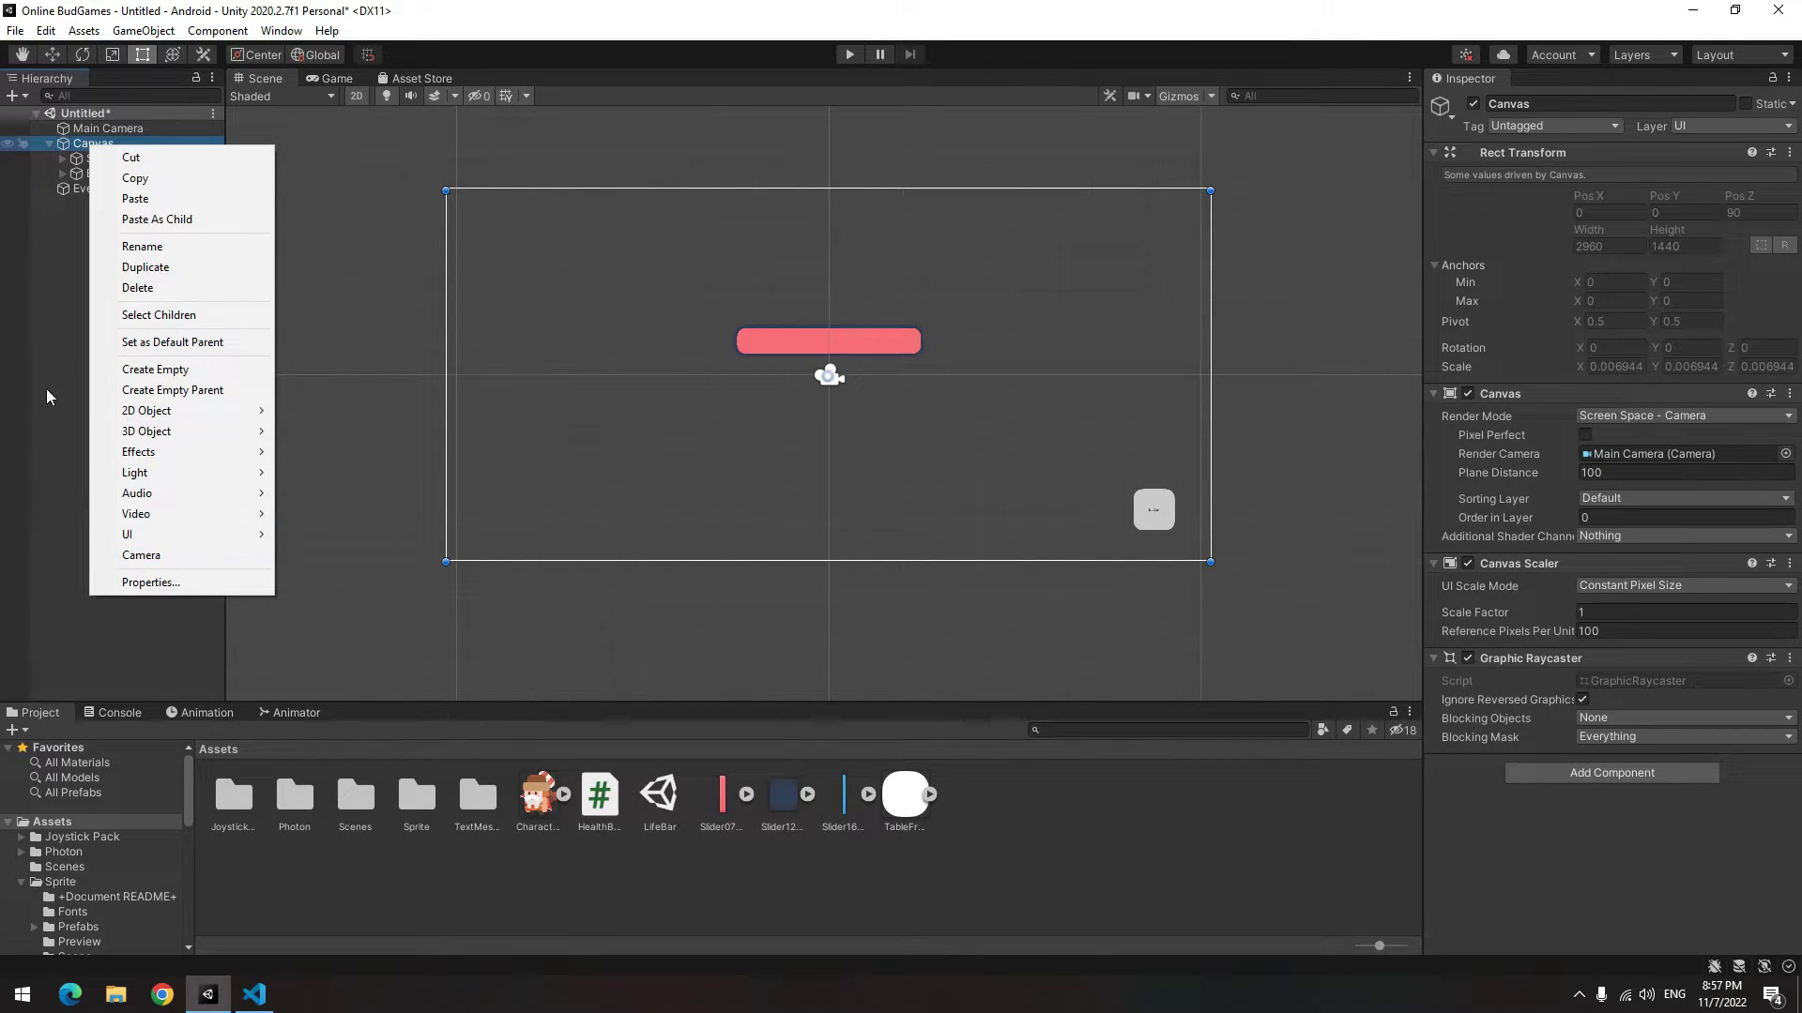
pyautogui.moveTo(188, 537)
pyautogui.click(394, 576)
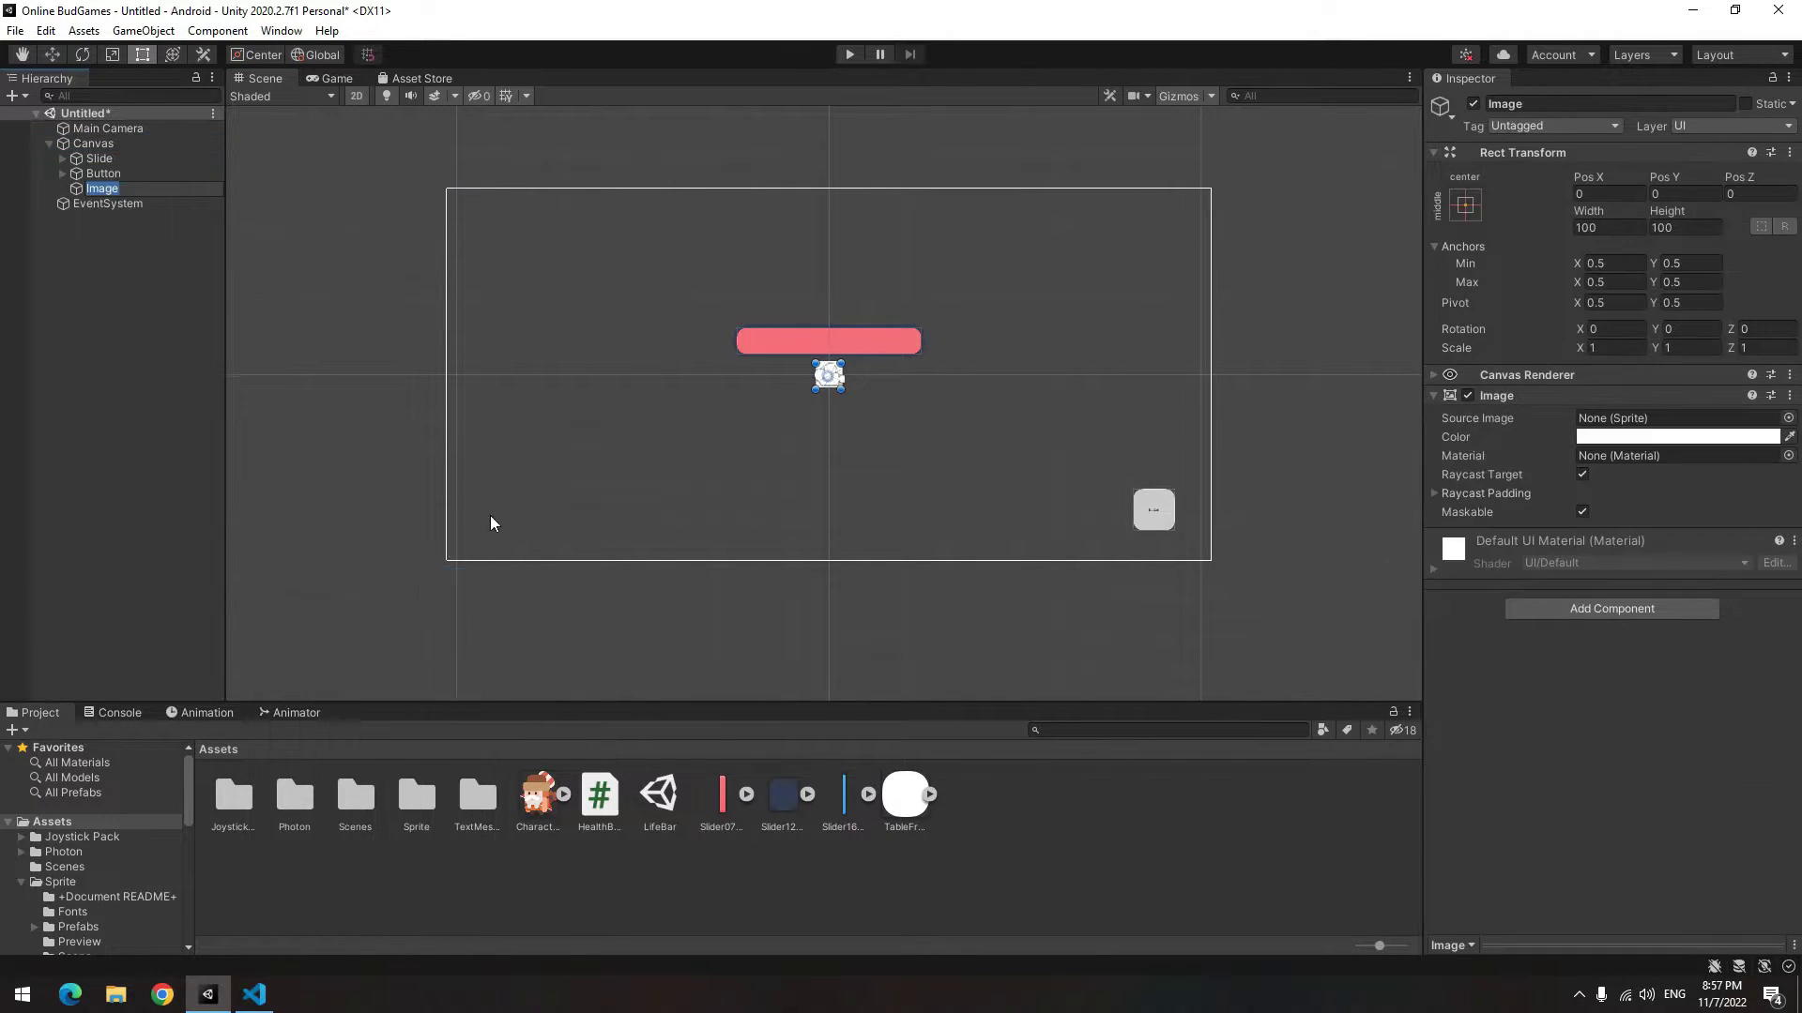
pyautogui.click(1465, 204)
pyautogui.keyDown('alt'); pyautogui.click(1666, 487); pyautogui.keyUp('alt')
# - Make the new image the first child of the Canvas and rename it Background
pyautogui.moveTo(101, 187); pyautogui.dragTo(55, 154)
pyautogui.press('F2')
pyautogui.write('Background')
pyautogui.press('Return')
# - Assign the forest sprite Background_02 from the Demo_Background folder as the Background's source image
pyautogui.scroll(-5, 94, 845)
pyautogui.click(132, 823)
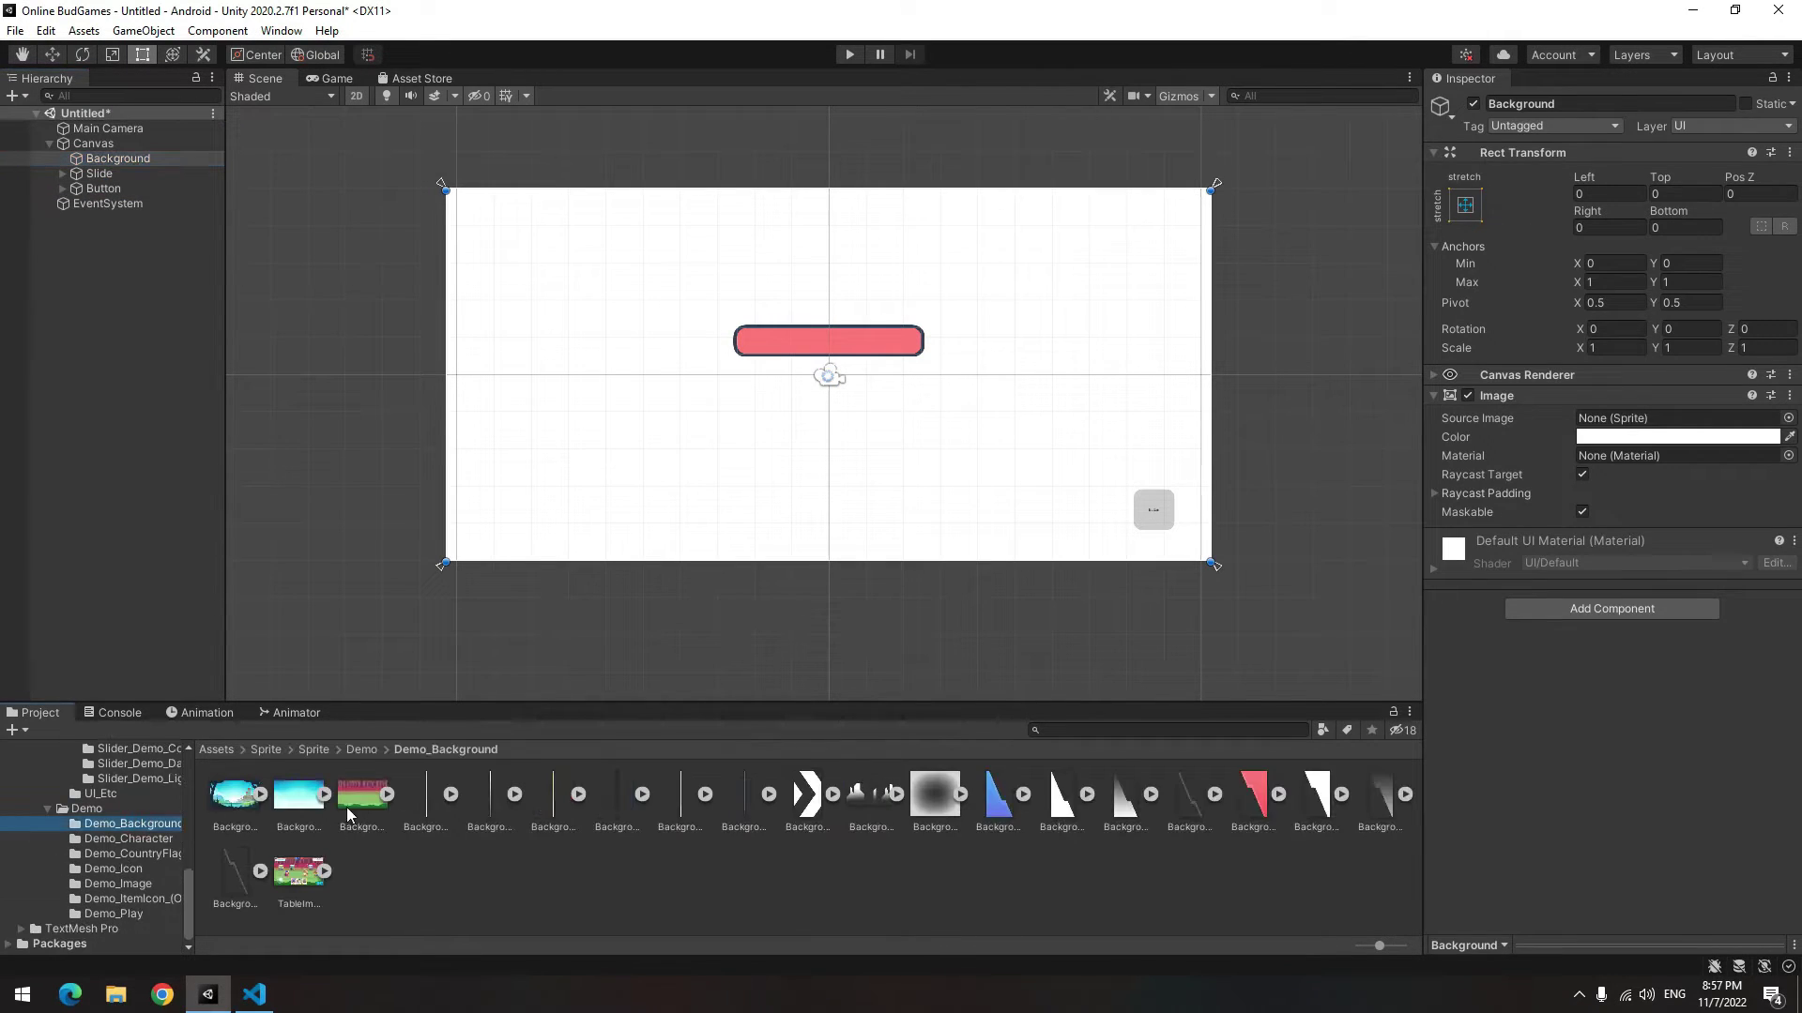
pyautogui.moveTo(1663, 461); pyautogui.dragTo(1670, 419)
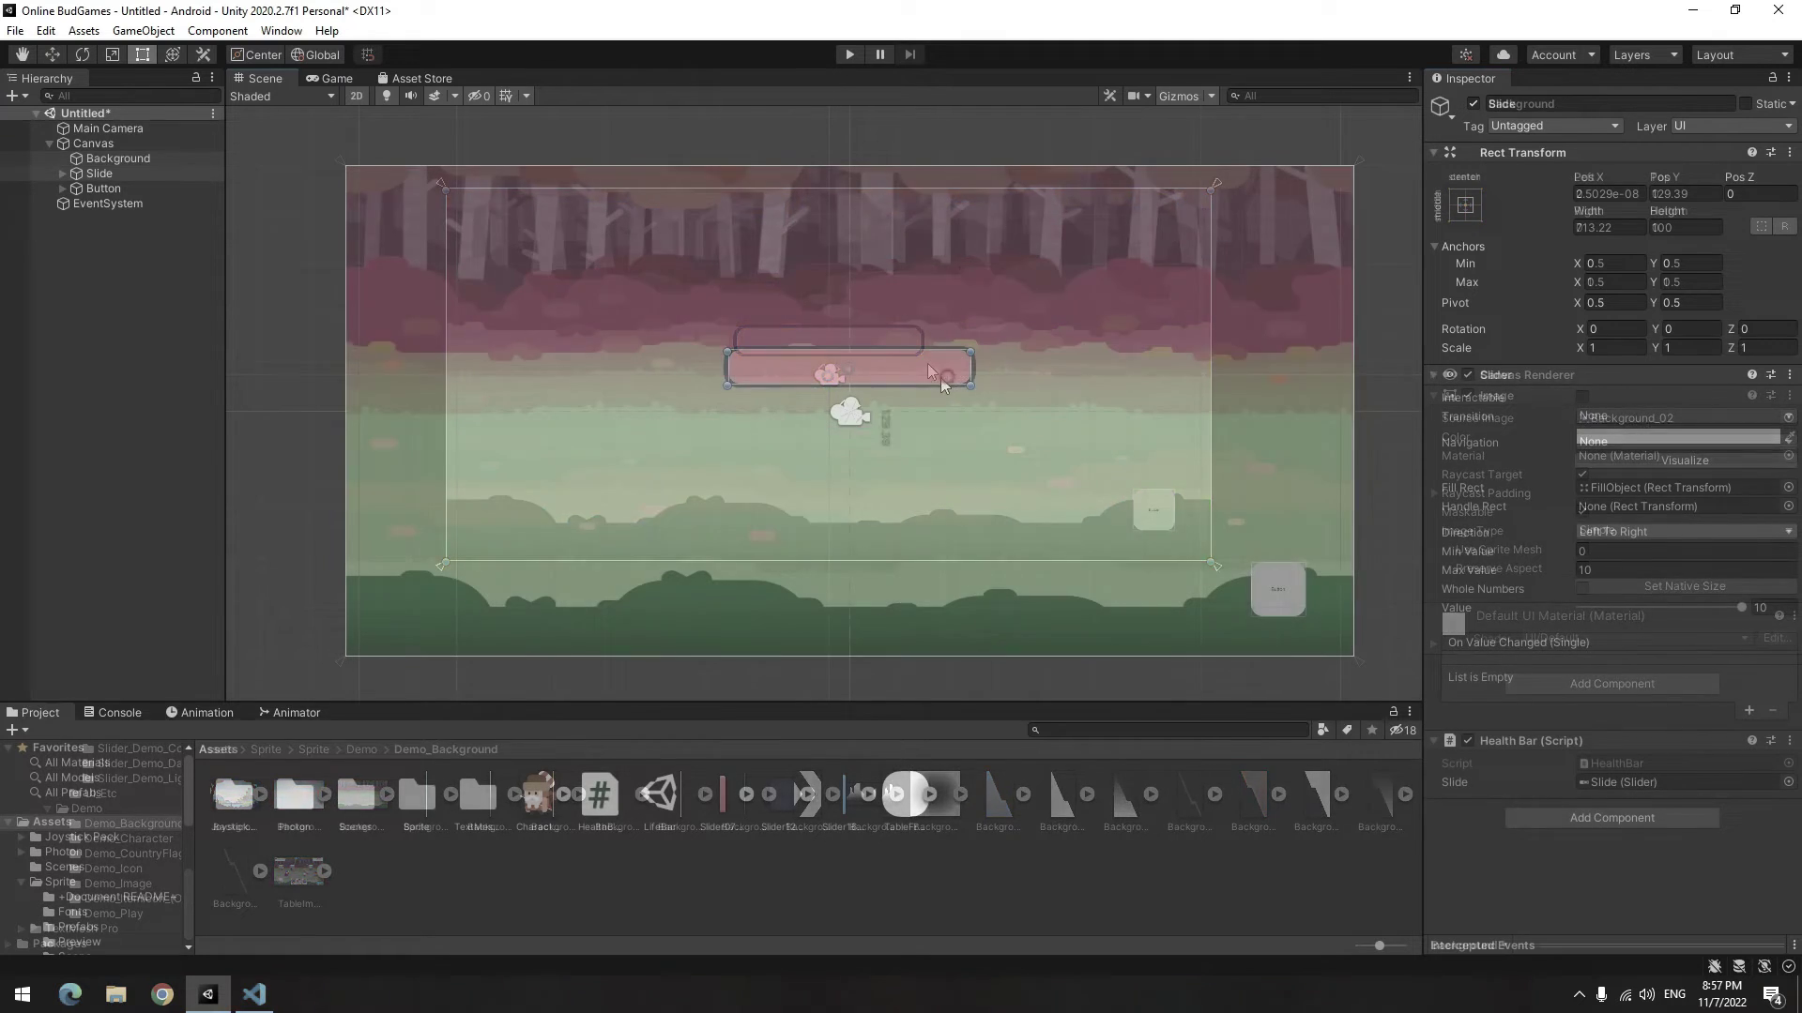
# - Move the Slide bar to the upper-left corner of the Canvas and place the character sprite in the middle of the scene
pyautogui.moveTo(928, 363); pyautogui.dragTo(612, 233)
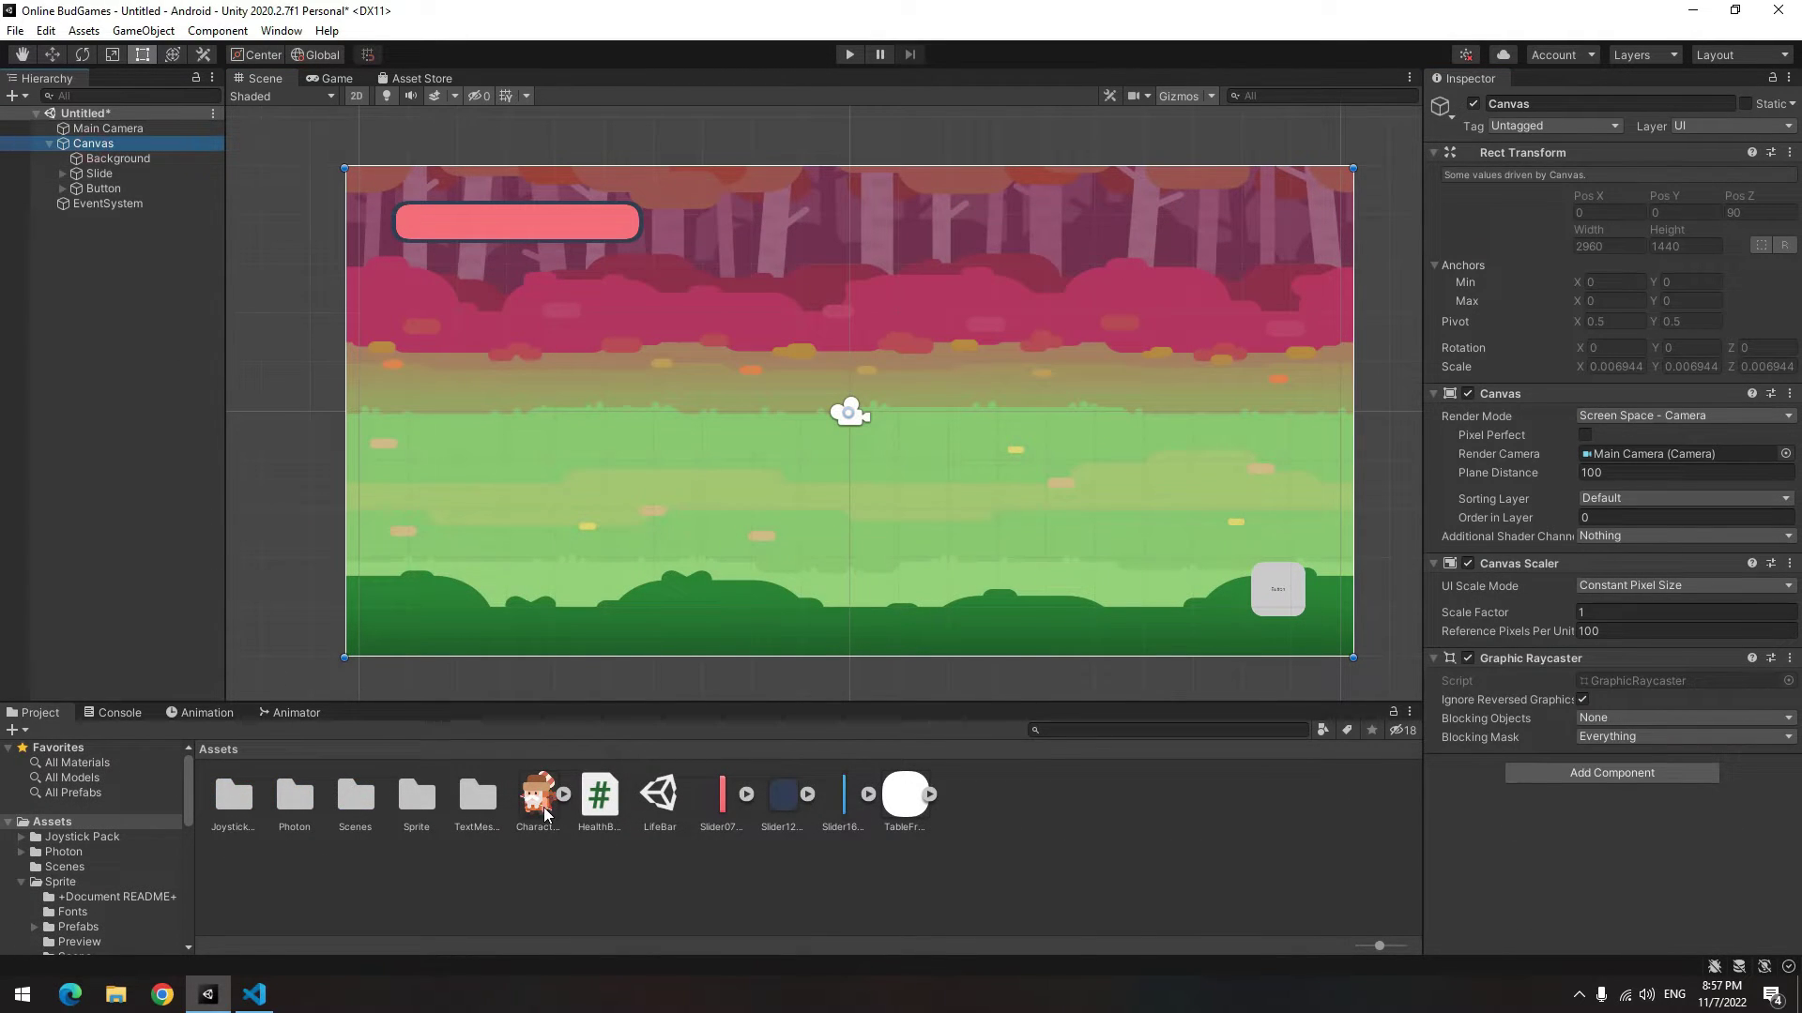
pyautogui.moveTo(543, 807); pyautogui.dragTo(863, 450)
pyautogui.moveTo(863, 451); pyautogui.dragTo(864, 450)
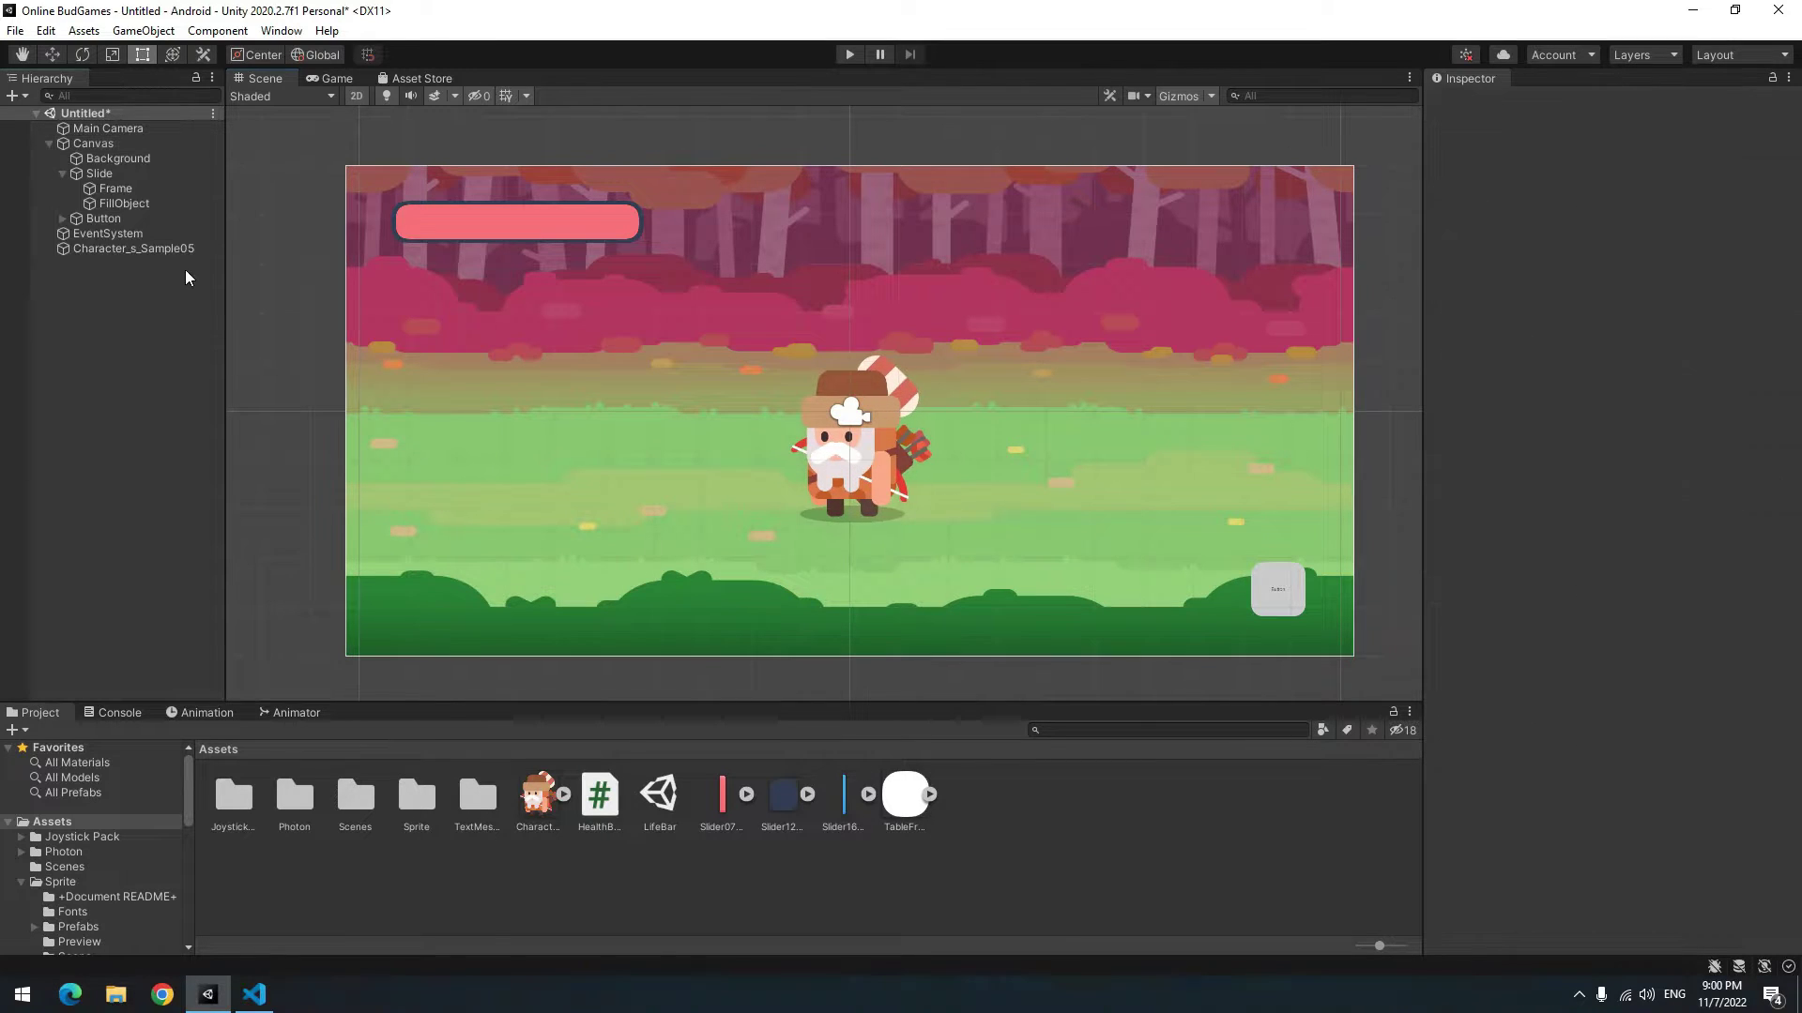
# - Add a heart icon as a child of Slide at the left end of the health bar
pyautogui.click(62, 174)
pyautogui.rightClick(97, 176)
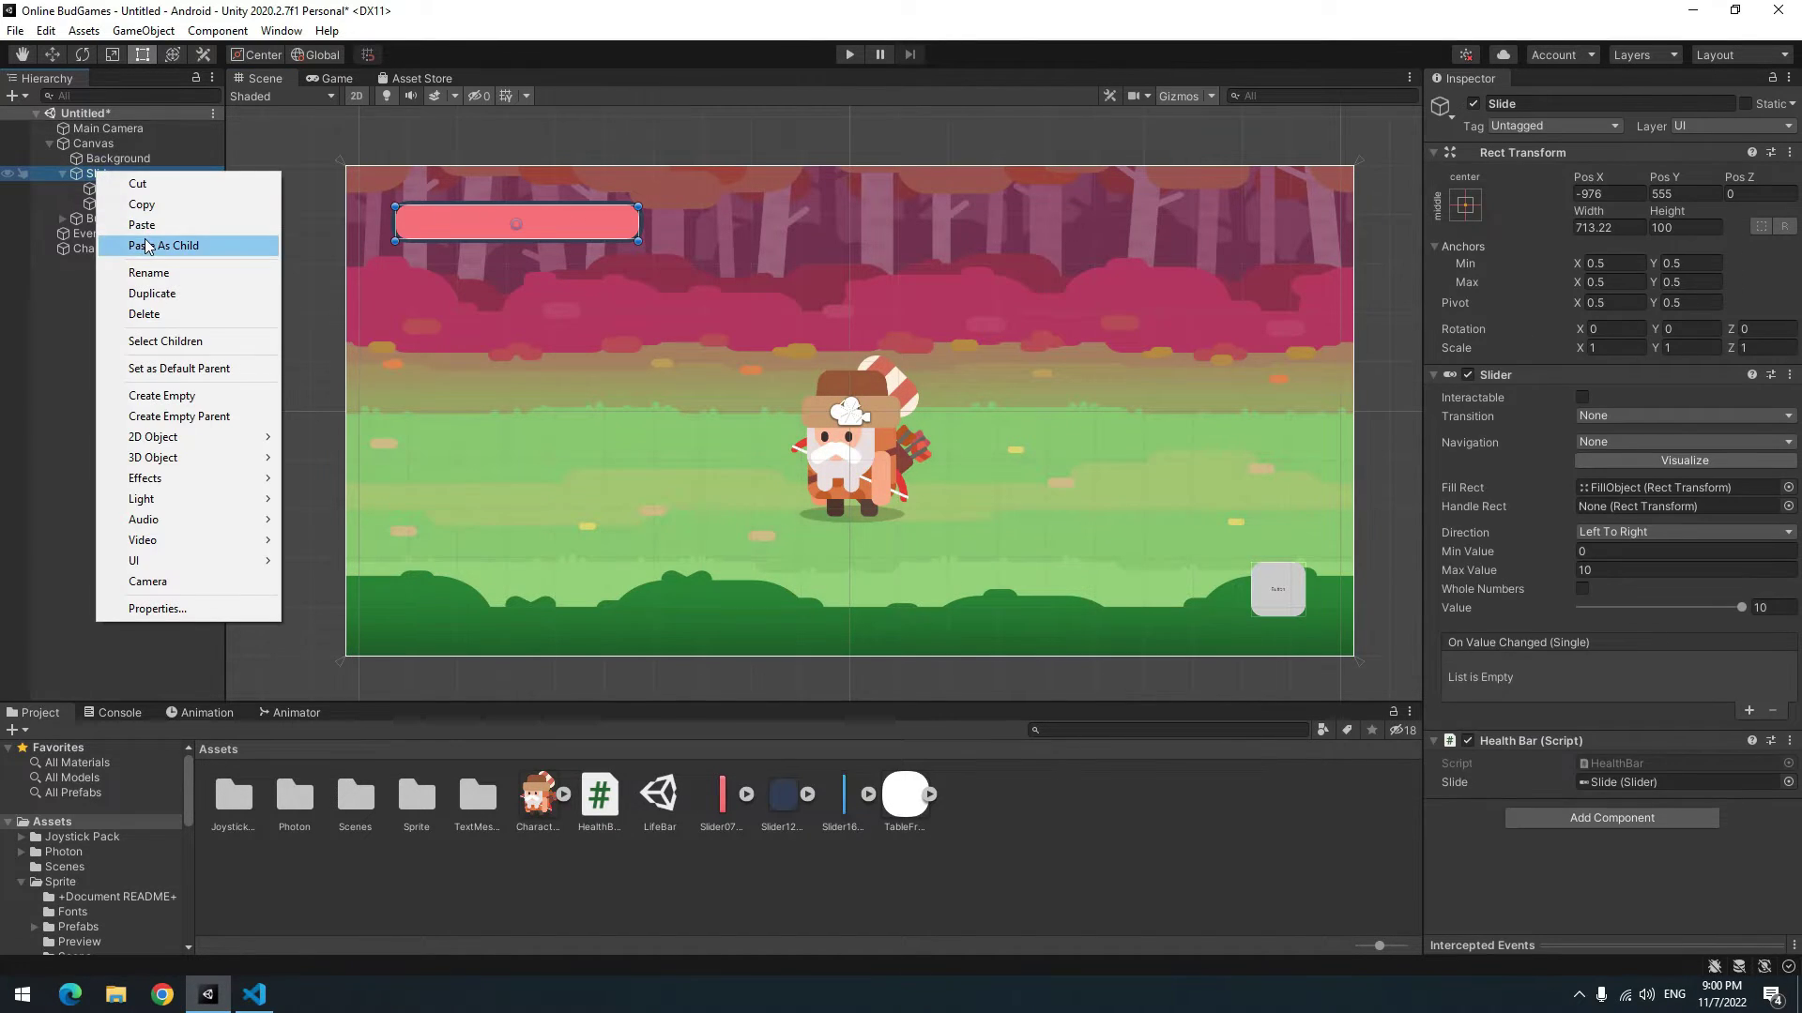
pyautogui.click(150, 242)
# - Play the scene with the Console open and trigger the damage button to test the health bar
pyautogui.click(849, 53)
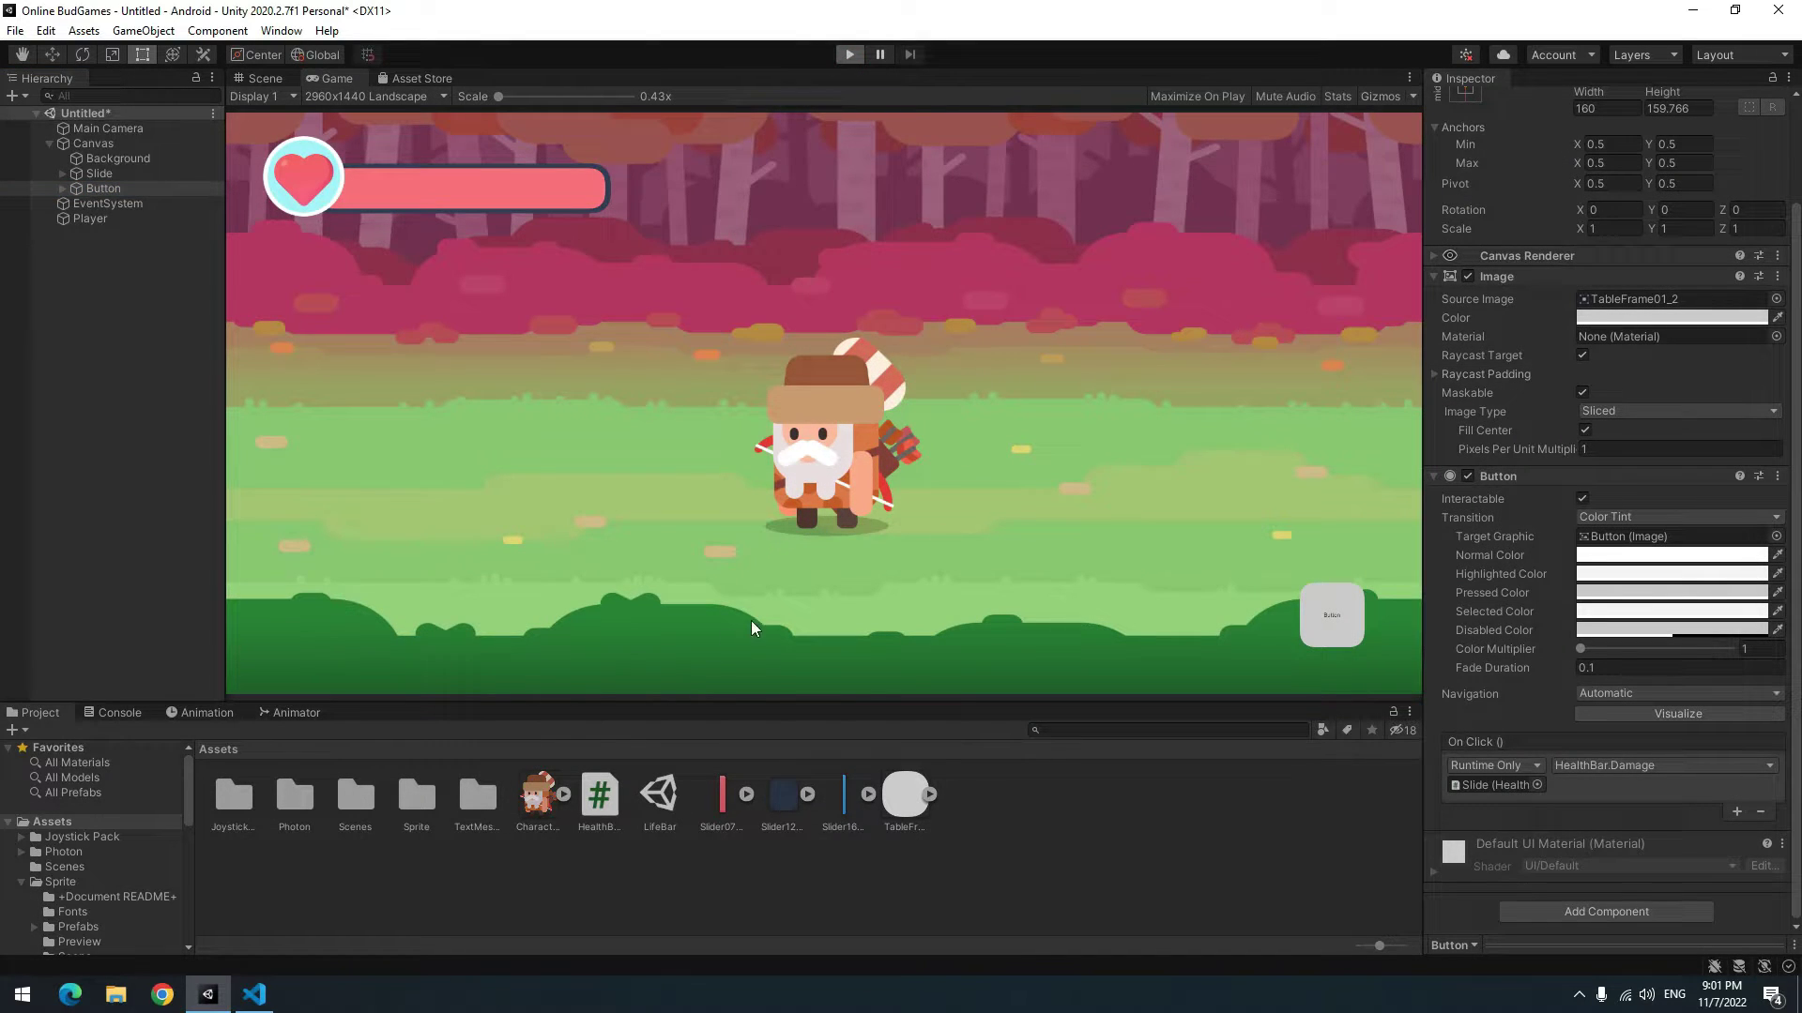
pyautogui.click(145, 715)
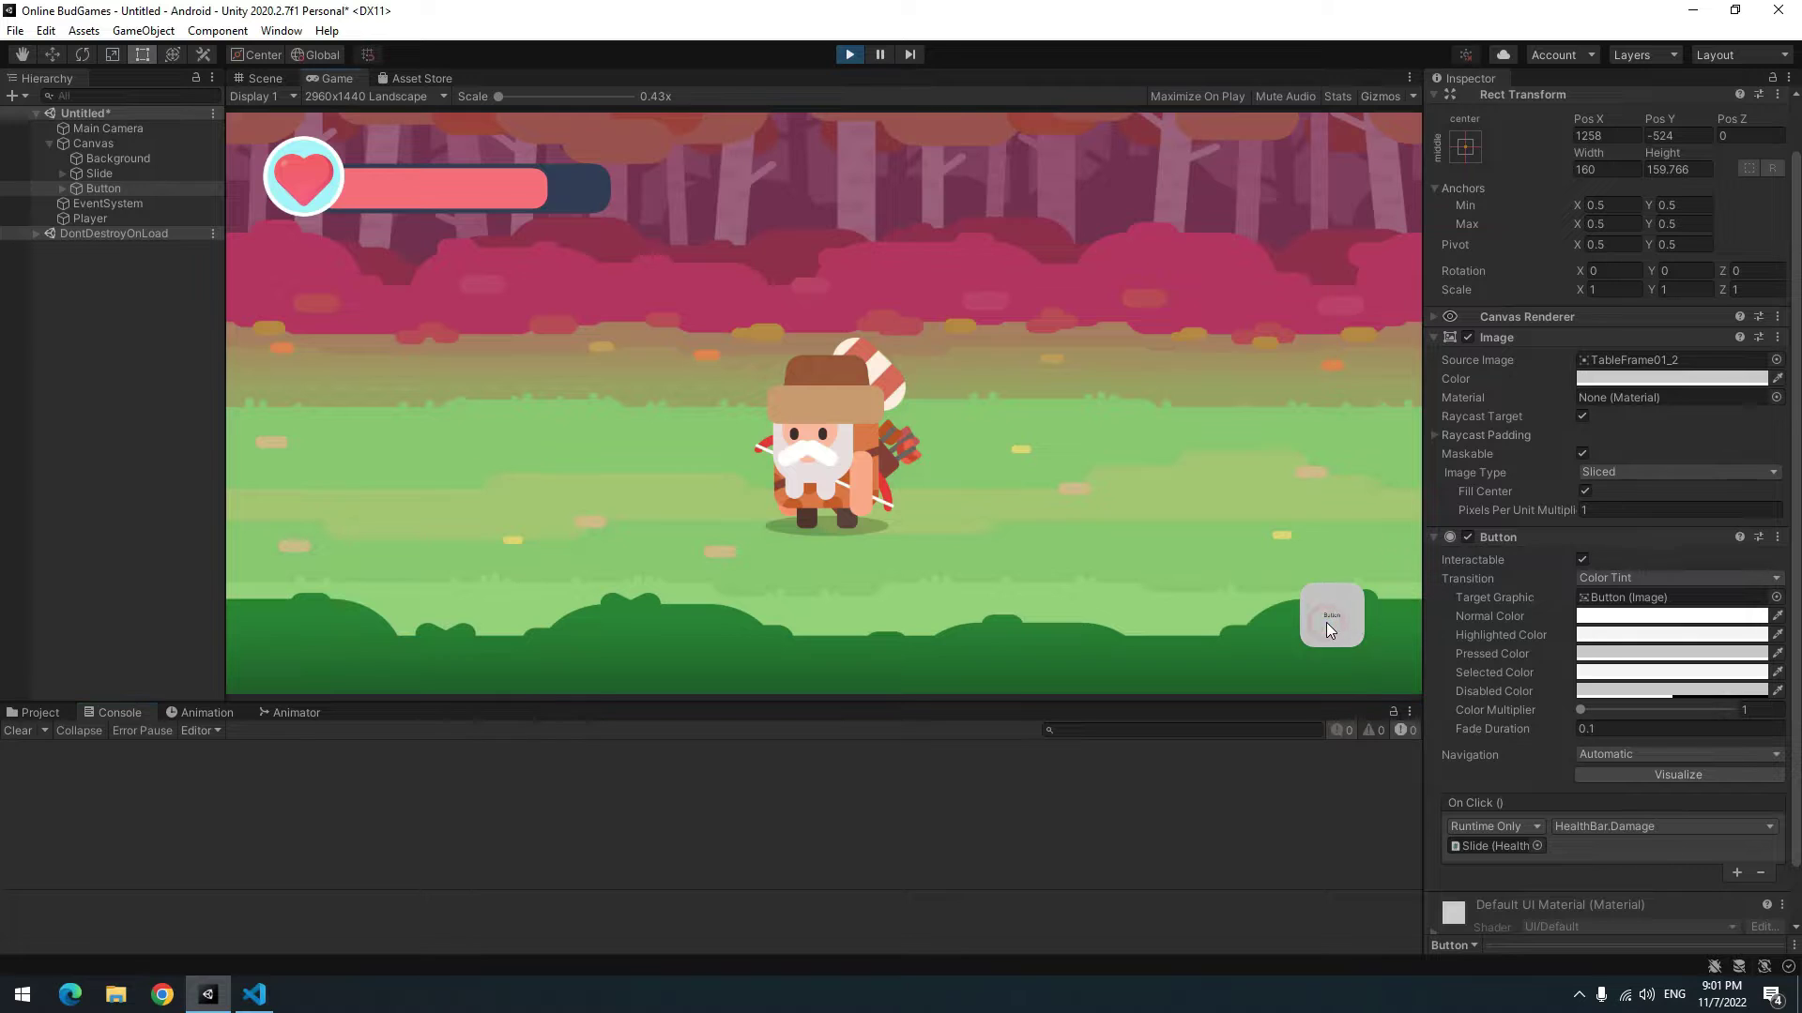
pyautogui.click(1327, 626)
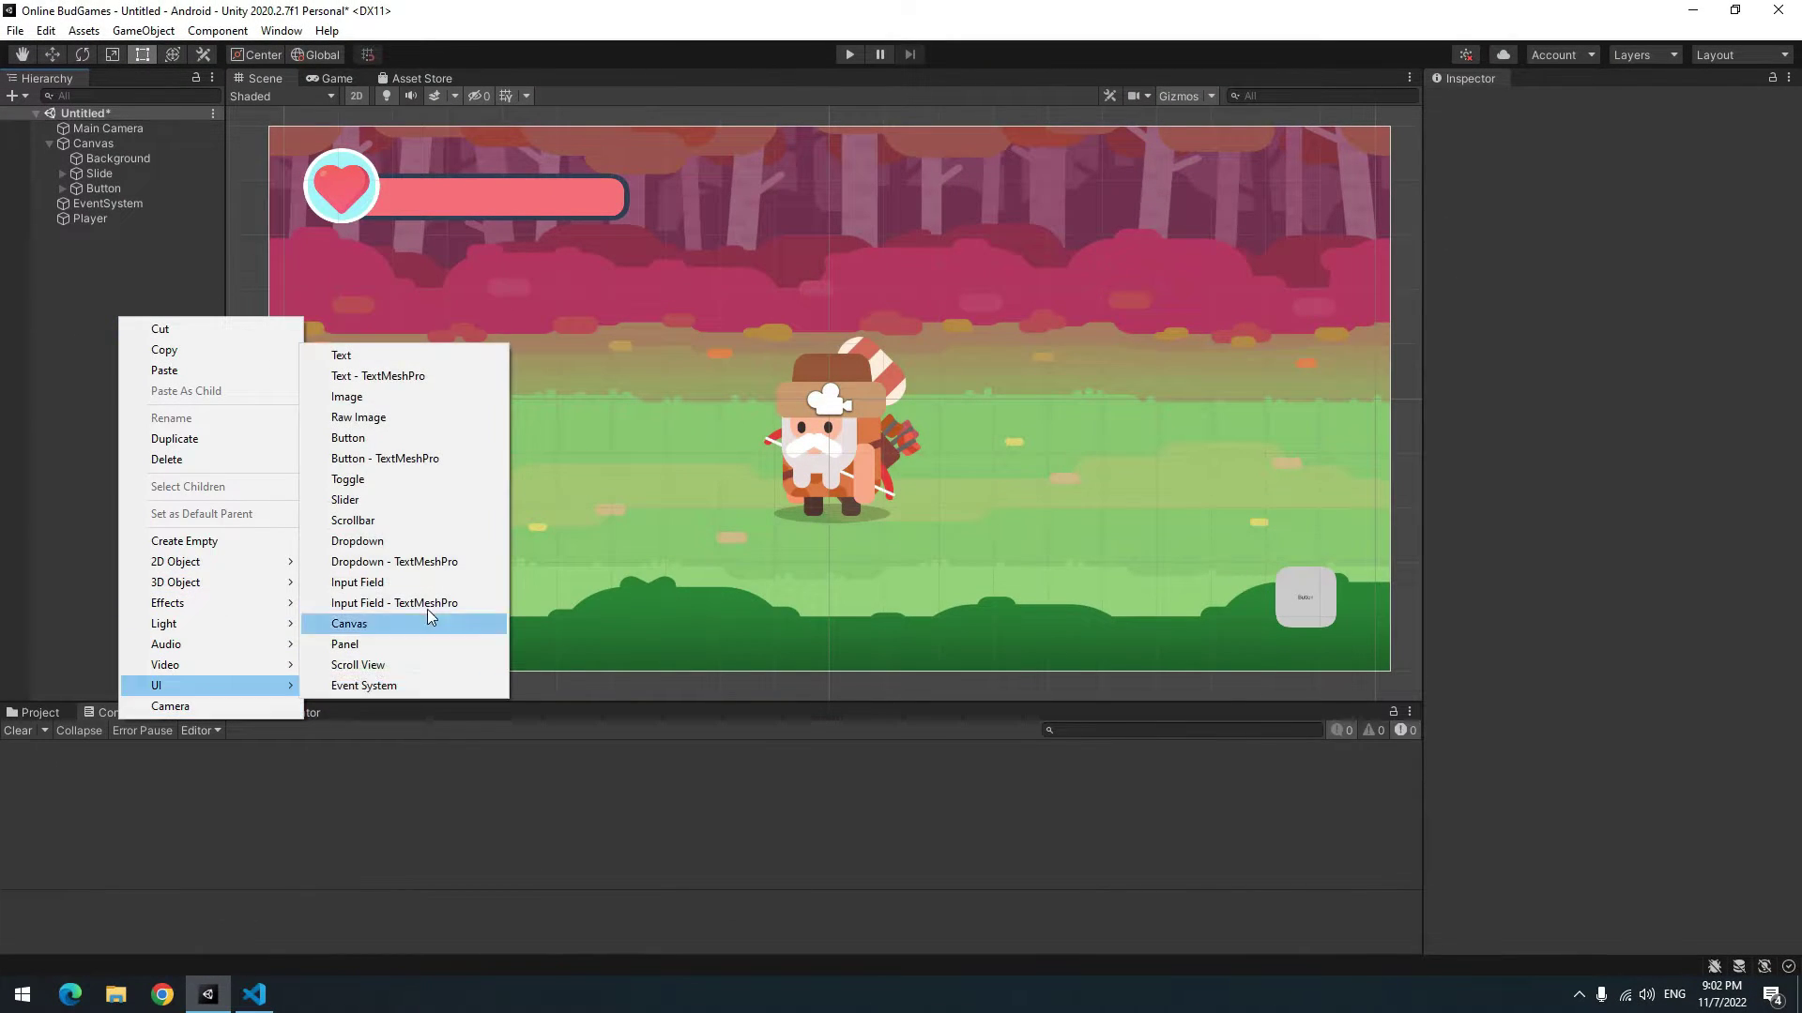
# - Add a second Canvas with Render Mode World Space and Main Camera as its Event Camera
pyautogui.click(380, 625)
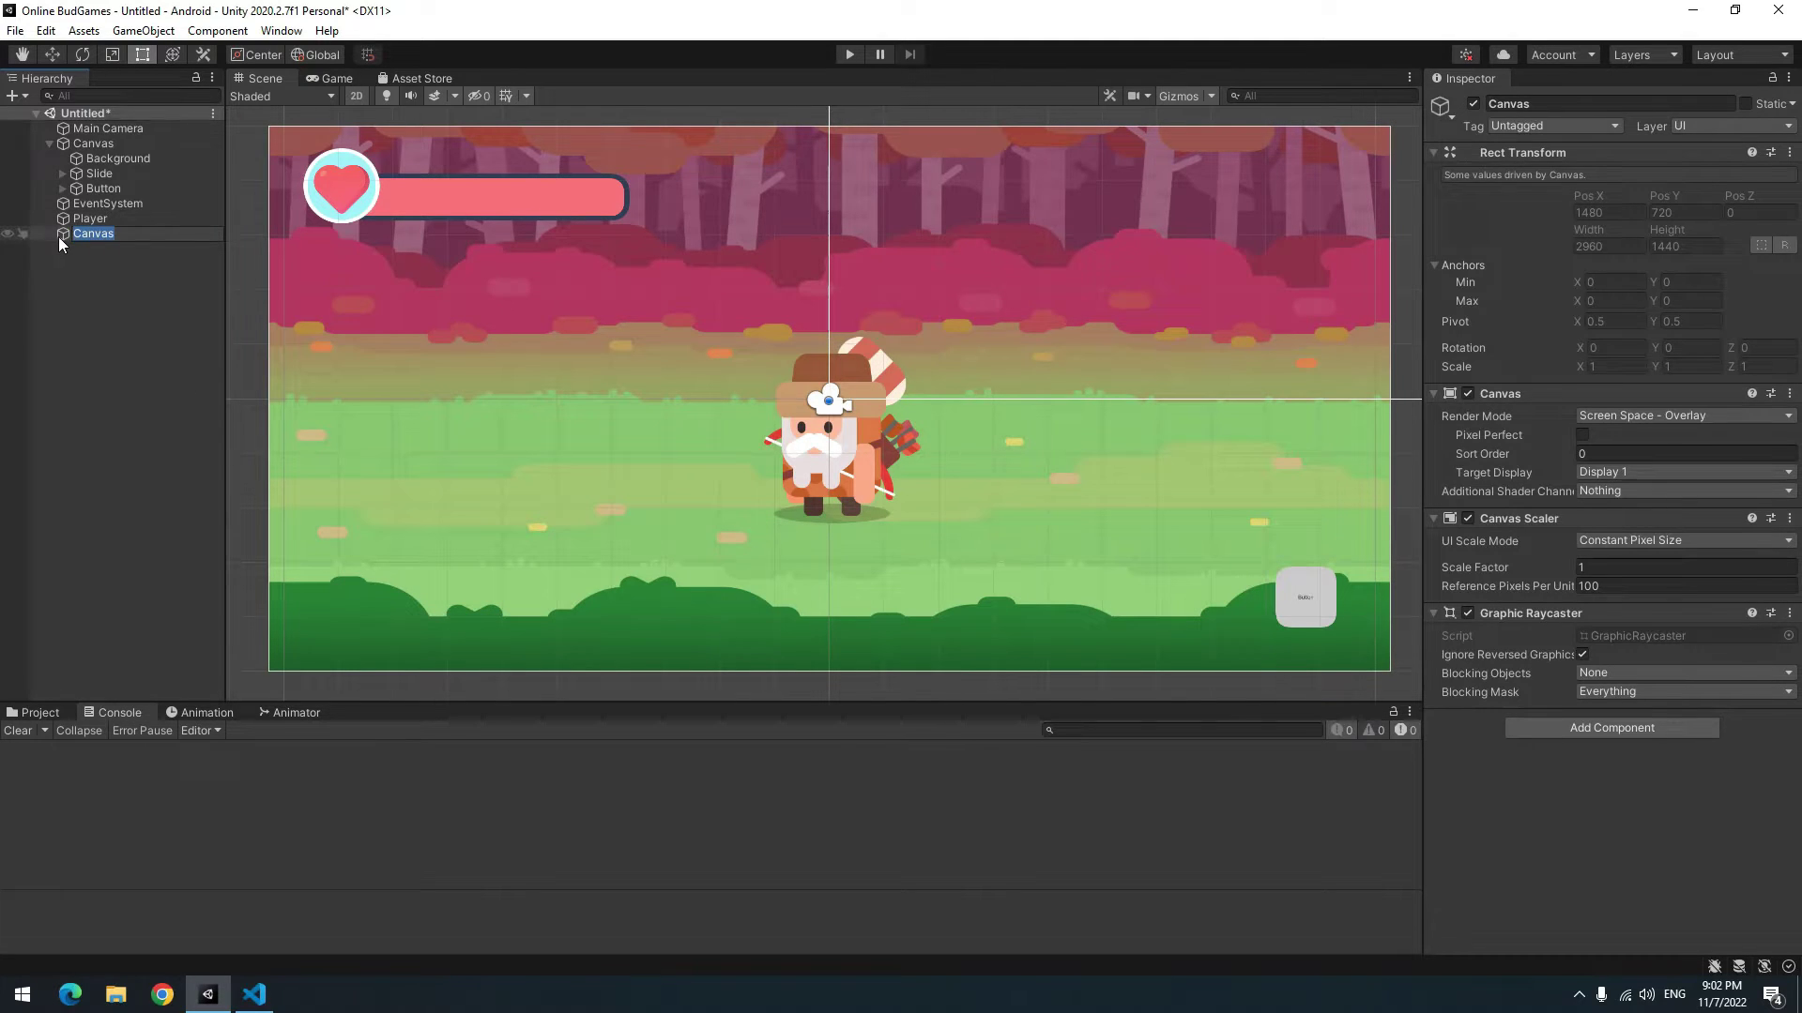
pyautogui.press('Return')
pyautogui.click(1699, 415)
pyautogui.click(1639, 483)
pyautogui.moveTo(108, 128); pyautogui.dragTo(1616, 418)
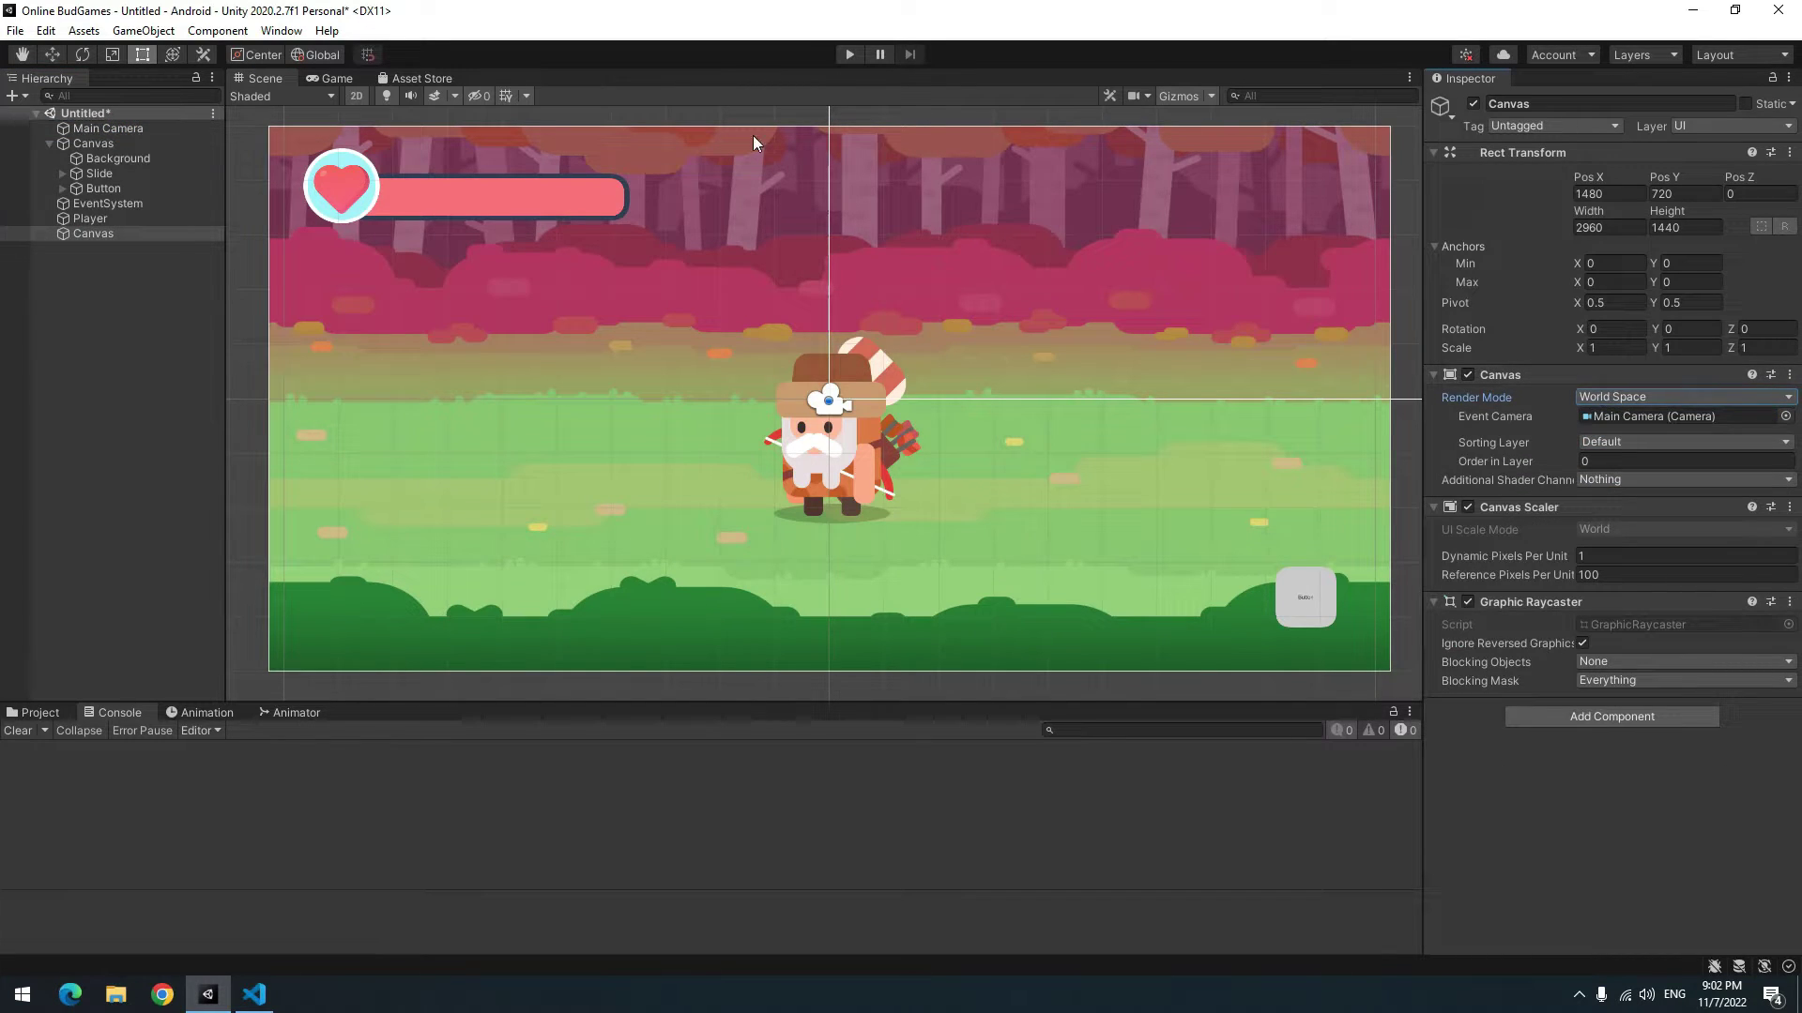
# - Add a UI Image to the new Canvas, widen it to about 570 by 100, and name it Frame
pyautogui.doubleClick(75, 233)
pyautogui.rightClick(85, 233)
pyautogui.click(310, 665)
pyautogui.scroll(2, 755, 442)
pyautogui.scroll(-1, 836, 507)
pyautogui.moveTo(853, 413); pyautogui.dragTo(1016, 418)
pyautogui.moveTo(968, 406); pyautogui.dragTo(888, 406)
pyautogui.click(90, 252)
pyautogui.write('Frame')
pyautogui.press('Return')
# - Give Frame the TableFrame01_2 sprite and the dark blue colour sampled from the slider frame sprite
pyautogui.click(39, 713)
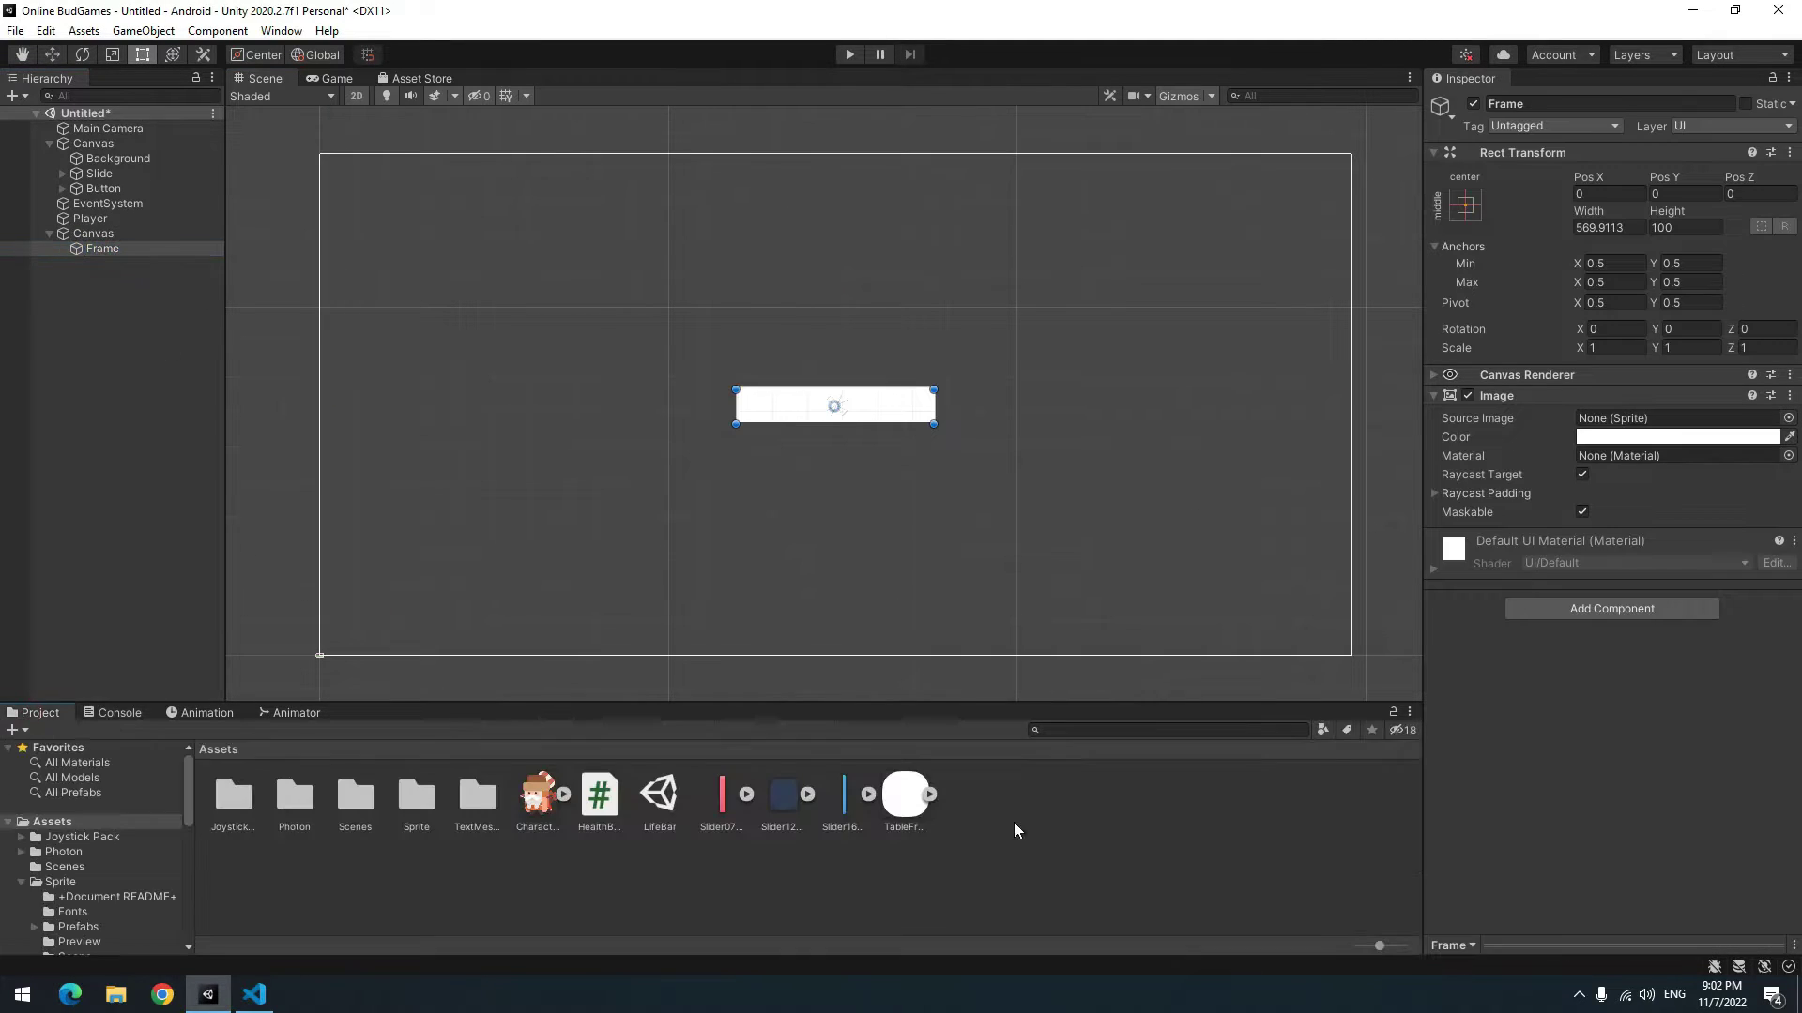
pyautogui.moveTo(908, 797); pyautogui.dragTo(1678, 420)
pyautogui.click(1788, 436)
pyautogui.click(783, 795)
# - Duplicate Frame and shape the copy into a slightly smaller bar below the original
pyautogui.click(75, 250)
pyautogui.hotkey('ctrl', 'd')
pyautogui.scroll(3, 898, 397)
pyautogui.keyDown('shift'); pyautogui.moveTo(956, 439); pyautogui.dragTo(842, 570); pyautogui.keyUp('shift')
# - Colour the duplicated bar with the red sampled from the slider fill sprite and rename it Fill
pyautogui.click(1788, 436)
pyautogui.click(722, 795)
pyautogui.scroll(4, 826, 409)
pyautogui.scroll(-6, 899, 510)
pyautogui.click(98, 265)
pyautogui.write('Fill')
# - Add an empty child named Slide to the world-space Canvas, sized about 546 by 80 to match the Fill bar
pyautogui.click(97, 235)
pyautogui.hotkey('alt', 'shift', 'n')
pyautogui.scroll(3, 842, 460)
pyautogui.moveTo(810, 494); pyautogui.dragTo(686, 508)
pyautogui.click(113, 278)
pyautogui.write('Slide')
# - Add a Slider component to Slide with Transition and Navigation set to None and Interactable disabled
pyautogui.click(1626, 383)
pyautogui.click(1619, 450)
pyautogui.click(1614, 416)
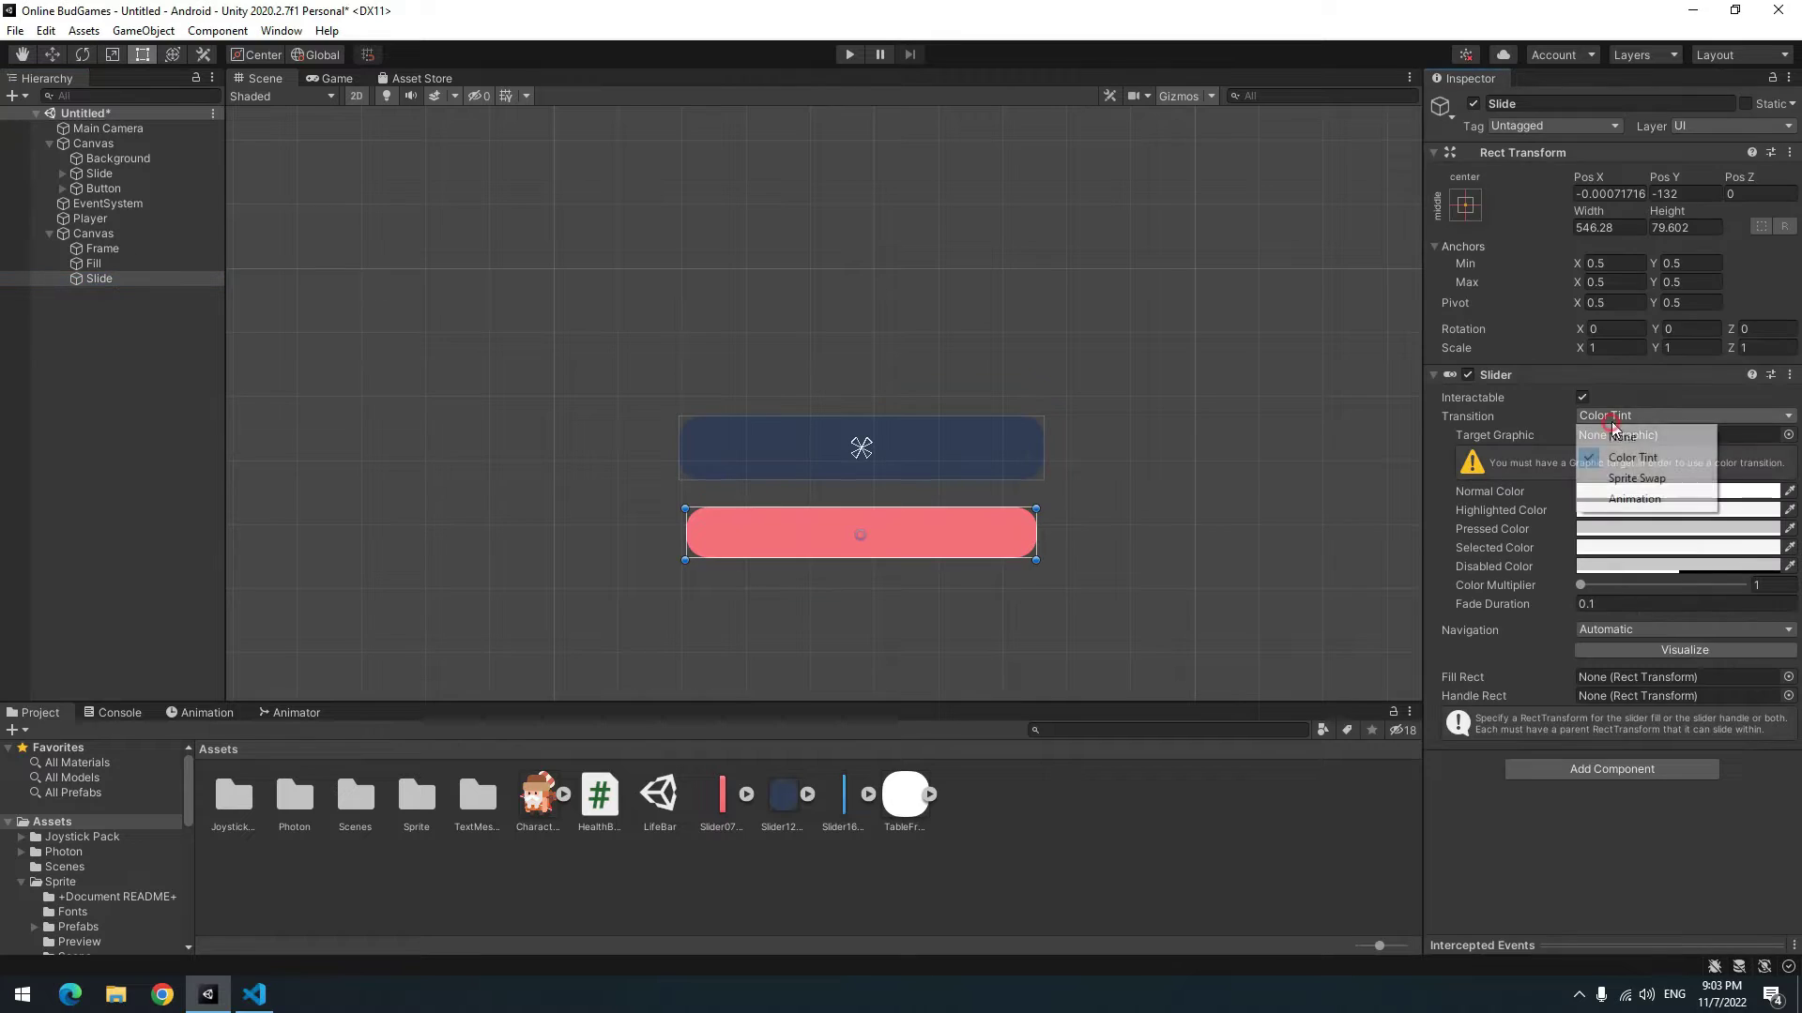
pyautogui.click(1608, 438)
pyautogui.click(1652, 442)
pyautogui.click(1614, 463)
pyautogui.click(1582, 398)
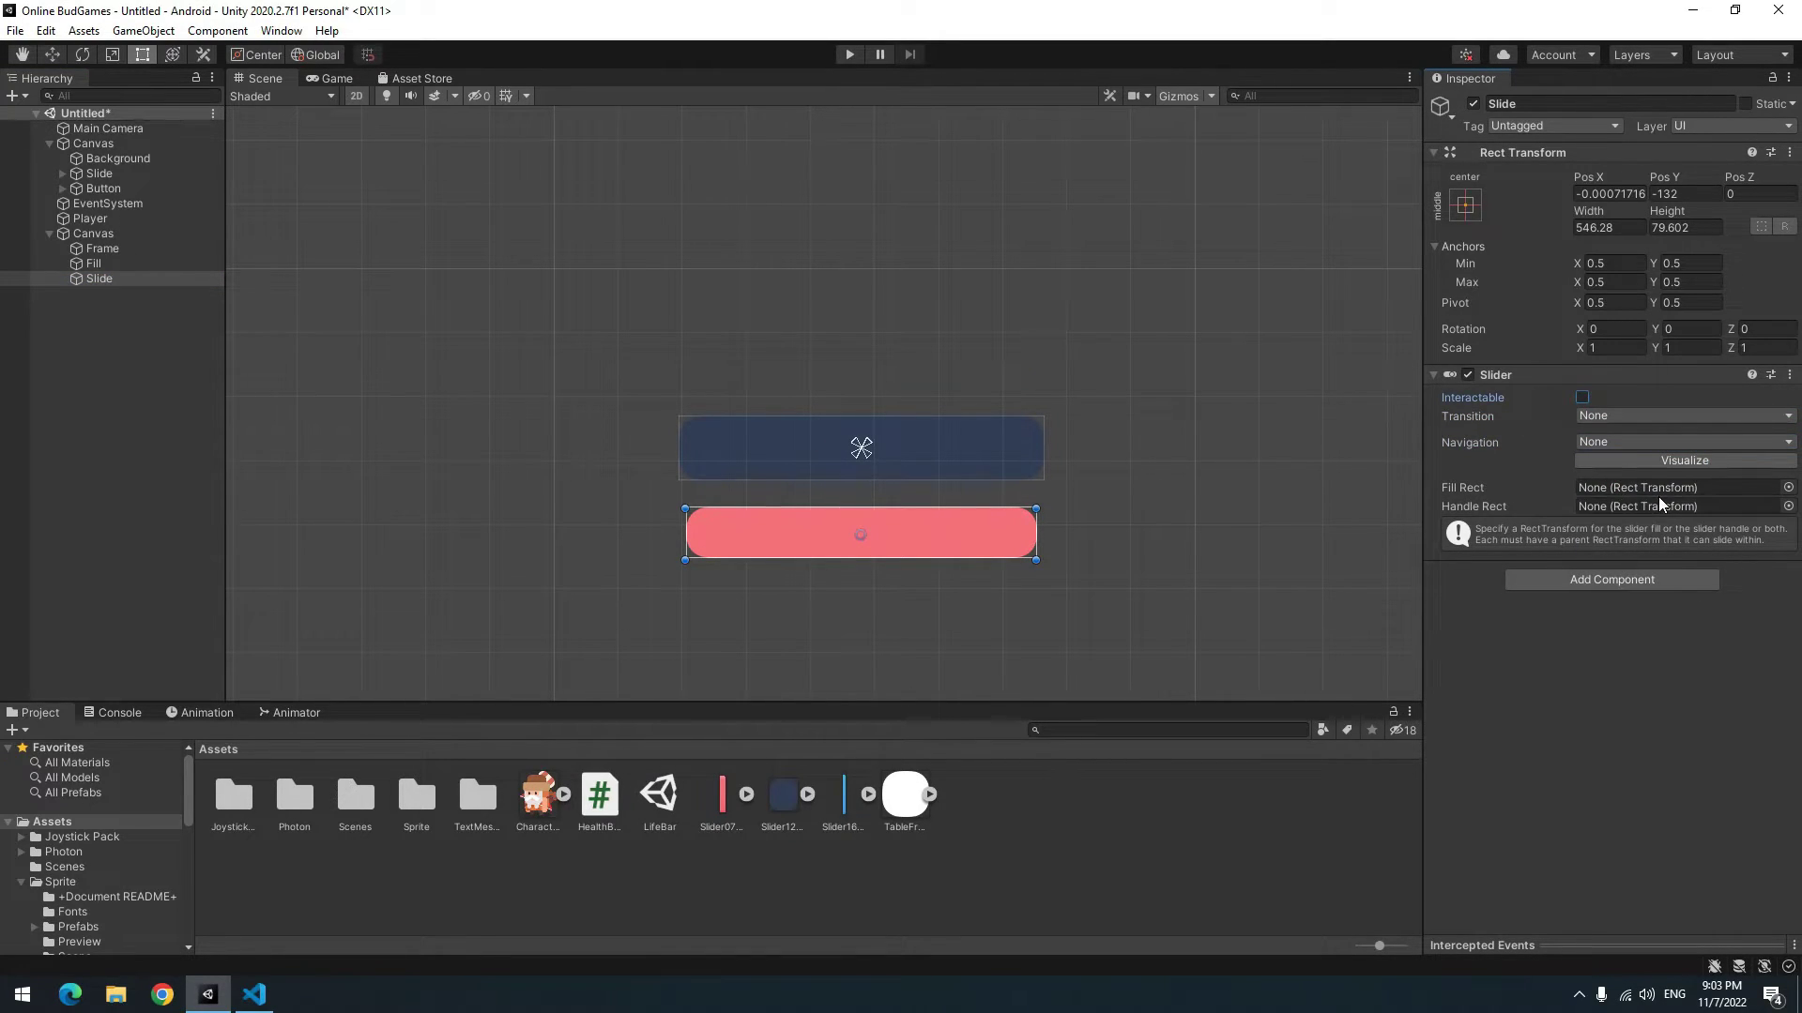
# - Make Fill a child of Slide, stretch it to Slide's full size, and assign it as the Slider's Fill Rect
pyautogui.moveTo(102, 261); pyautogui.dragTo(1629, 488)
pyautogui.click(99, 248)
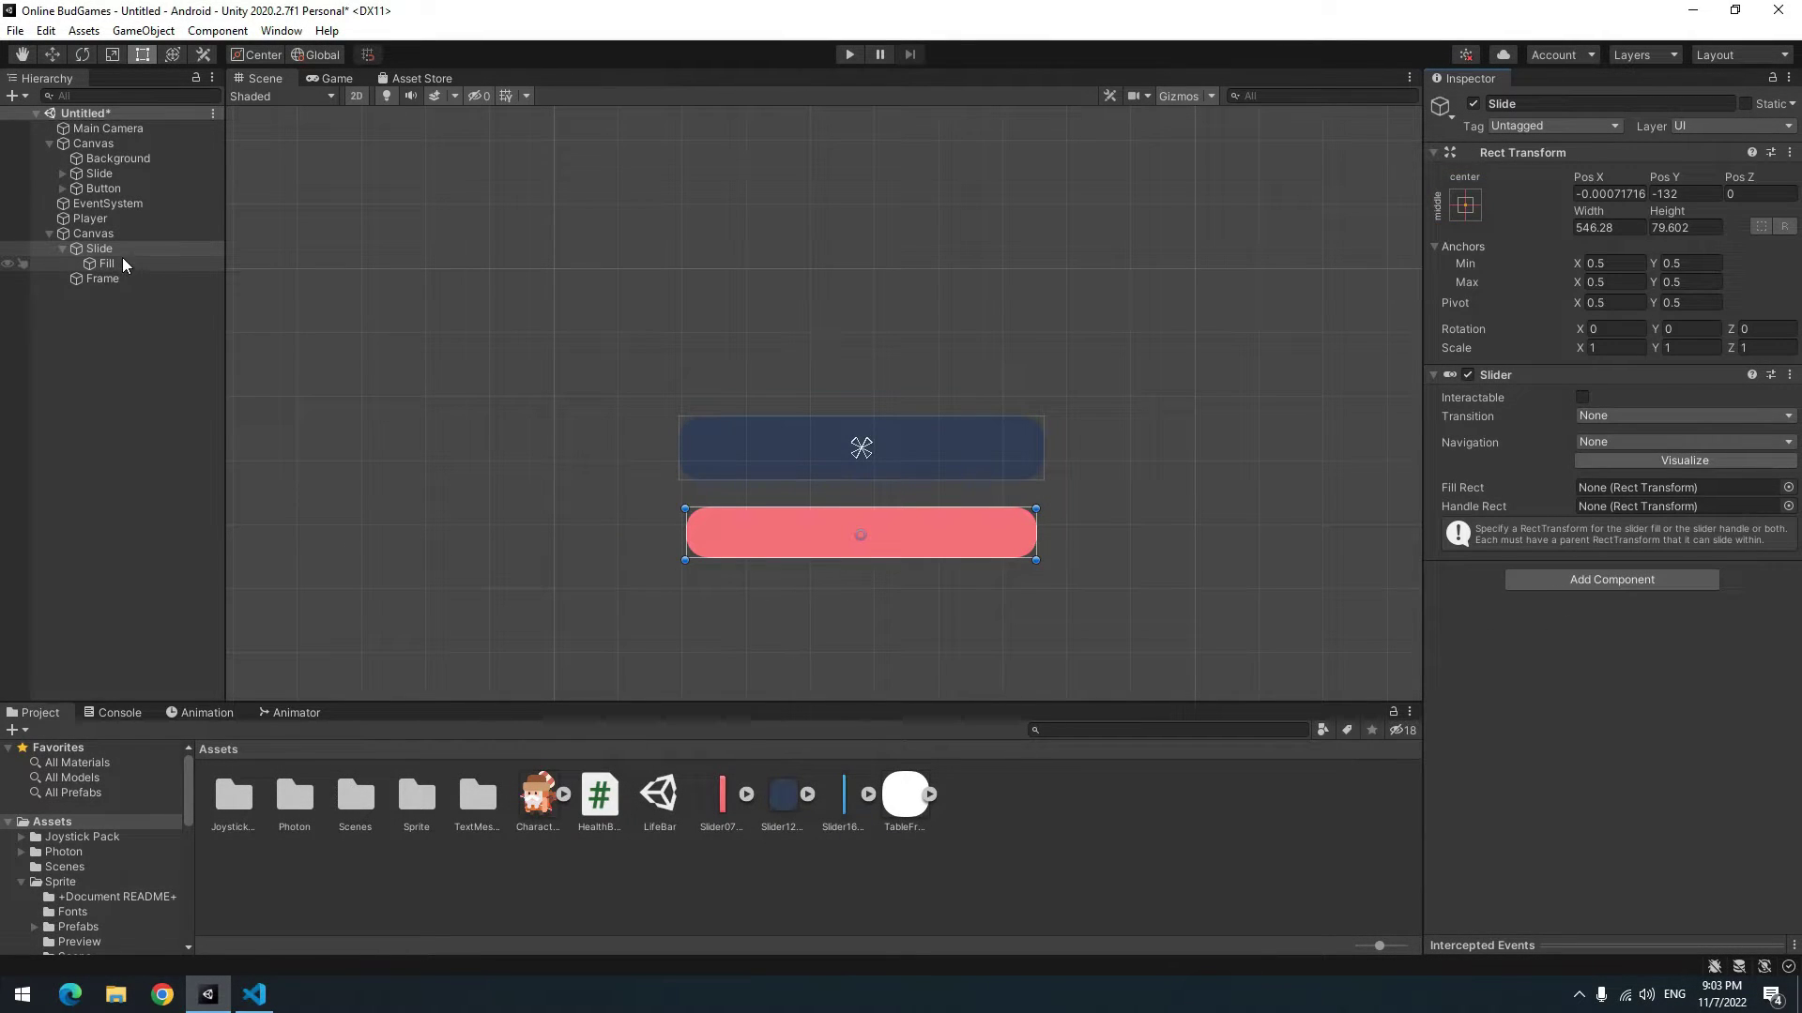
pyautogui.click(108, 263)
pyautogui.click(1466, 204)
pyautogui.click(1663, 488)
pyautogui.click(98, 248)
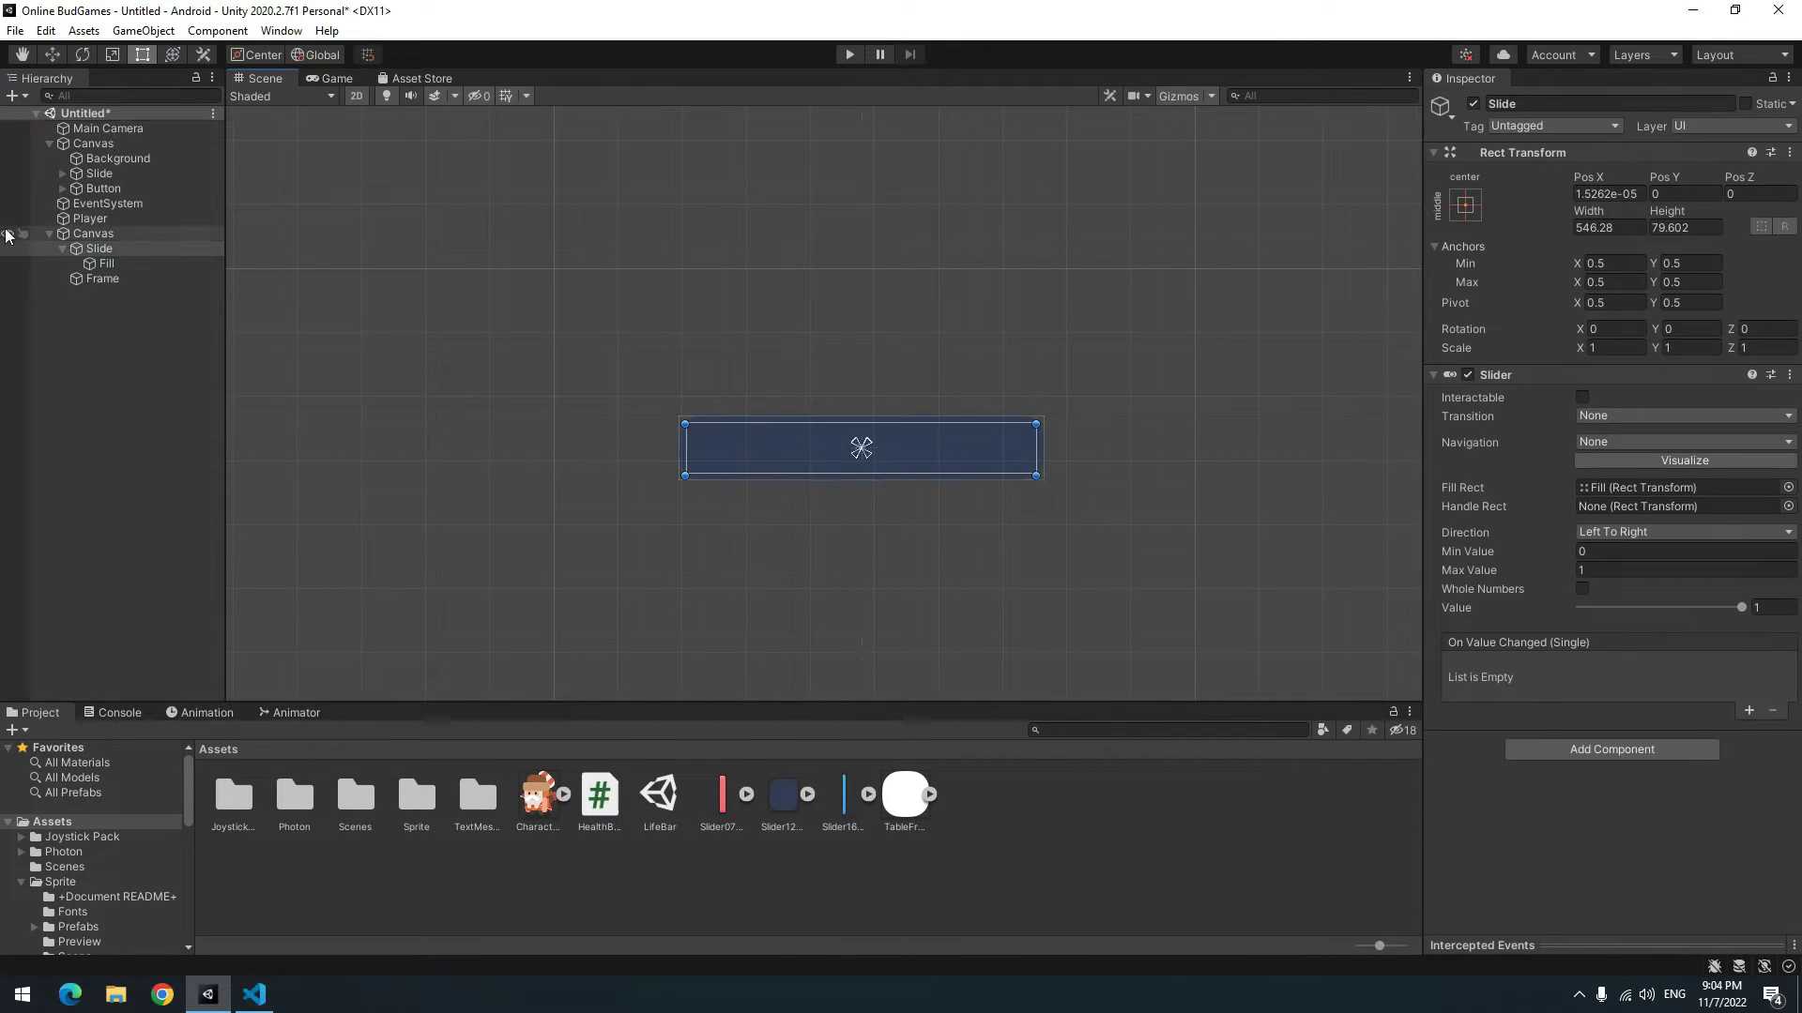
# - Move Frame into Slide ahead of Fill, and try out the Slider's value
pyautogui.moveTo(102, 278); pyautogui.dragTo(111, 276)
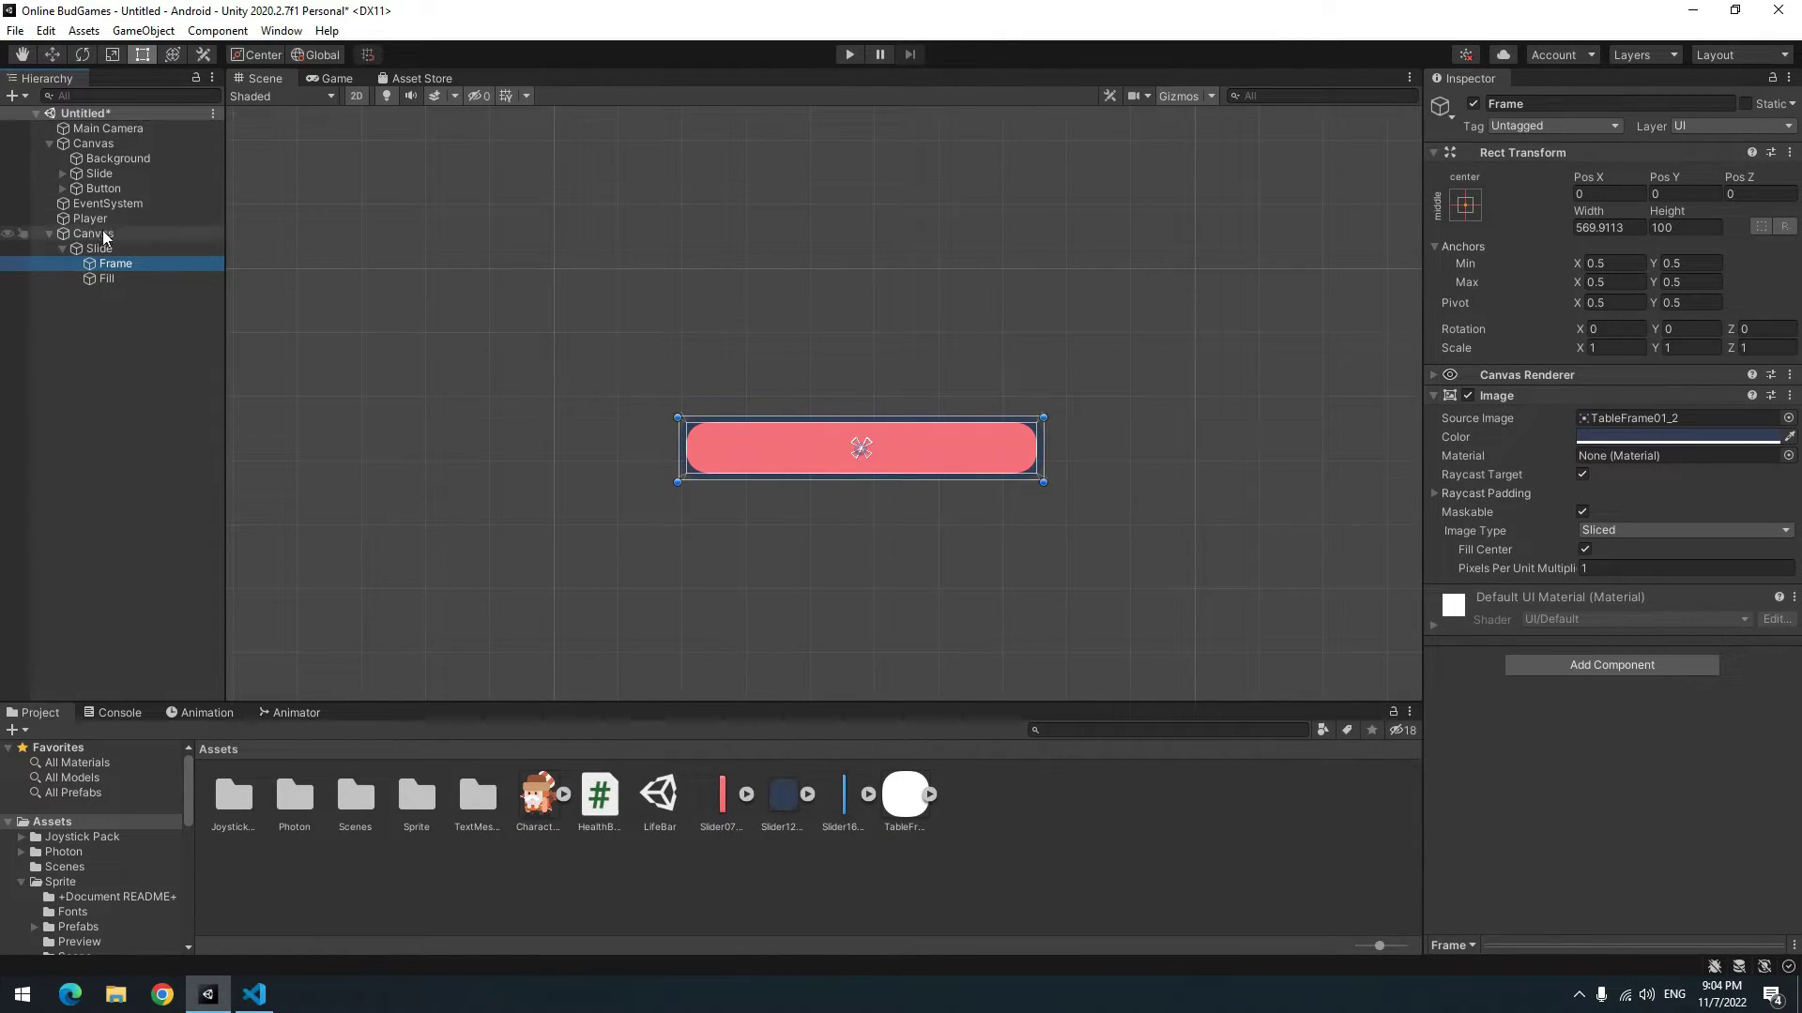
pyautogui.click(99, 247)
pyautogui.moveTo(1735, 614); pyautogui.dragTo(1799, 646)
# - Place the world-space Canvas above the character at Pos X 0, Pos Y 1.68, with its X and Y scale set to 0.005
pyautogui.scroll(-5, 776, 426)
pyautogui.click(832, 470)
pyautogui.moveTo(1175, 248); pyautogui.dragTo(611, 551)
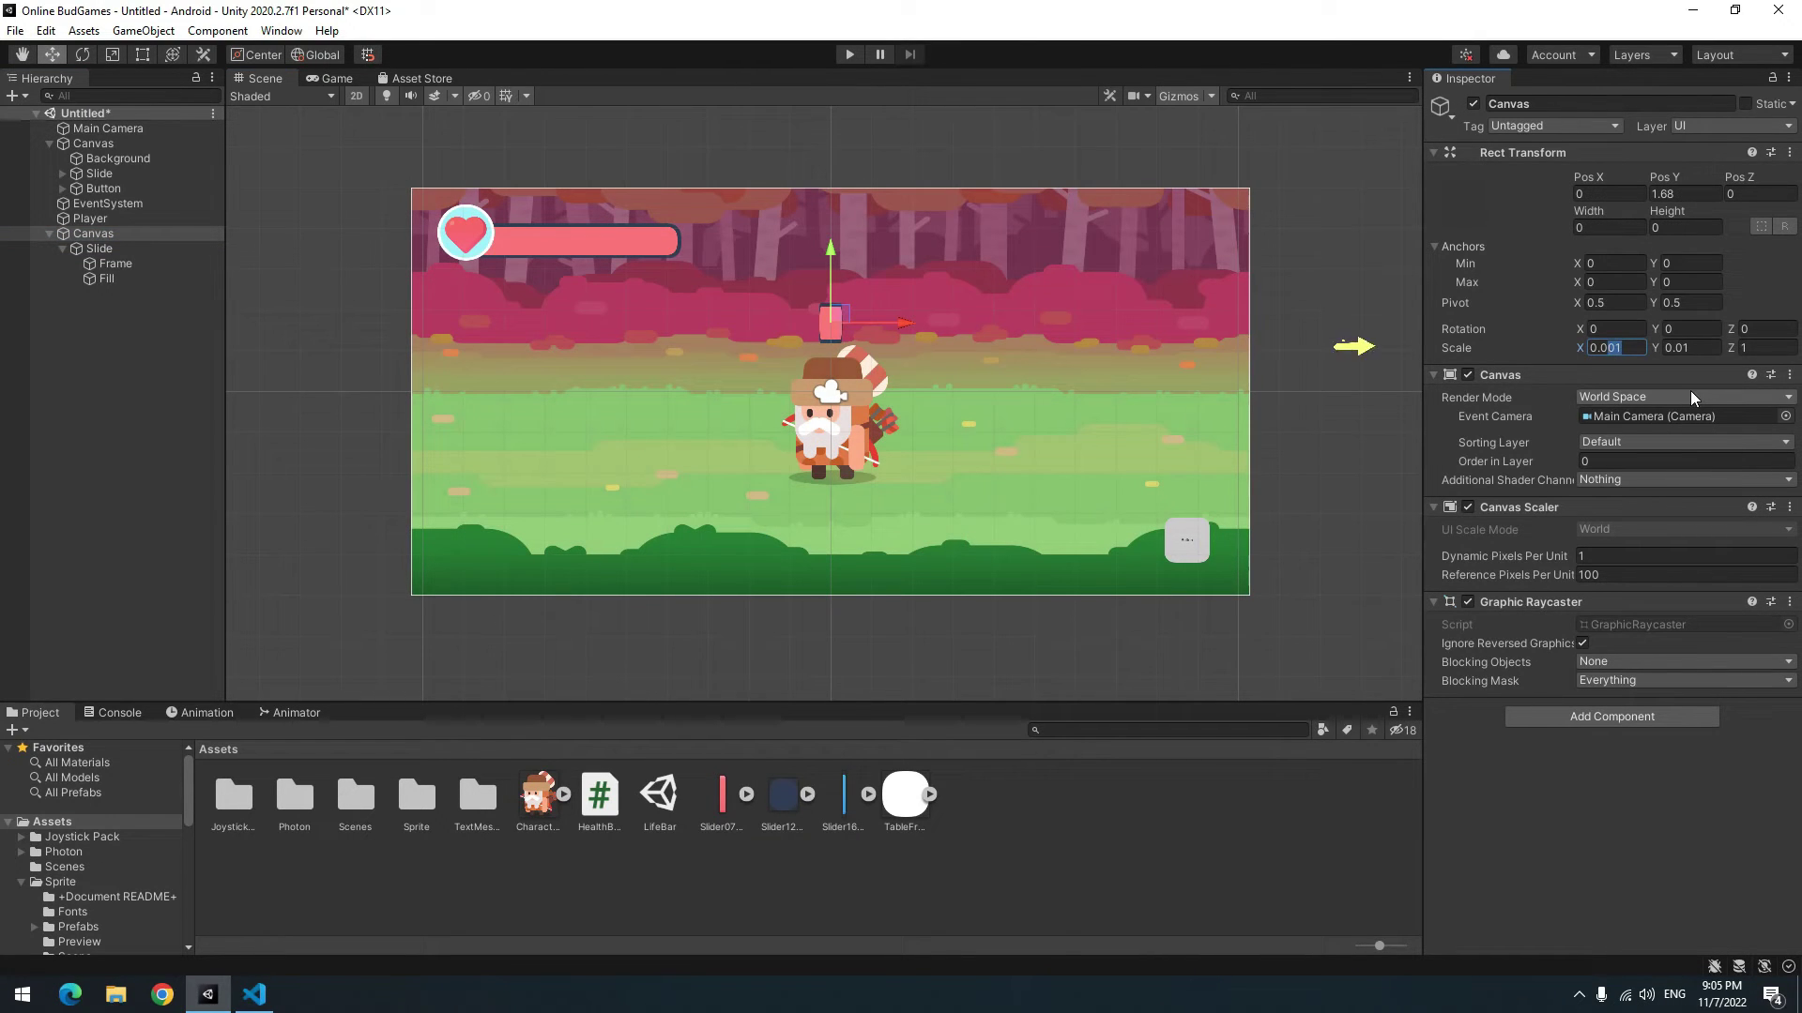
pyautogui.write('005')
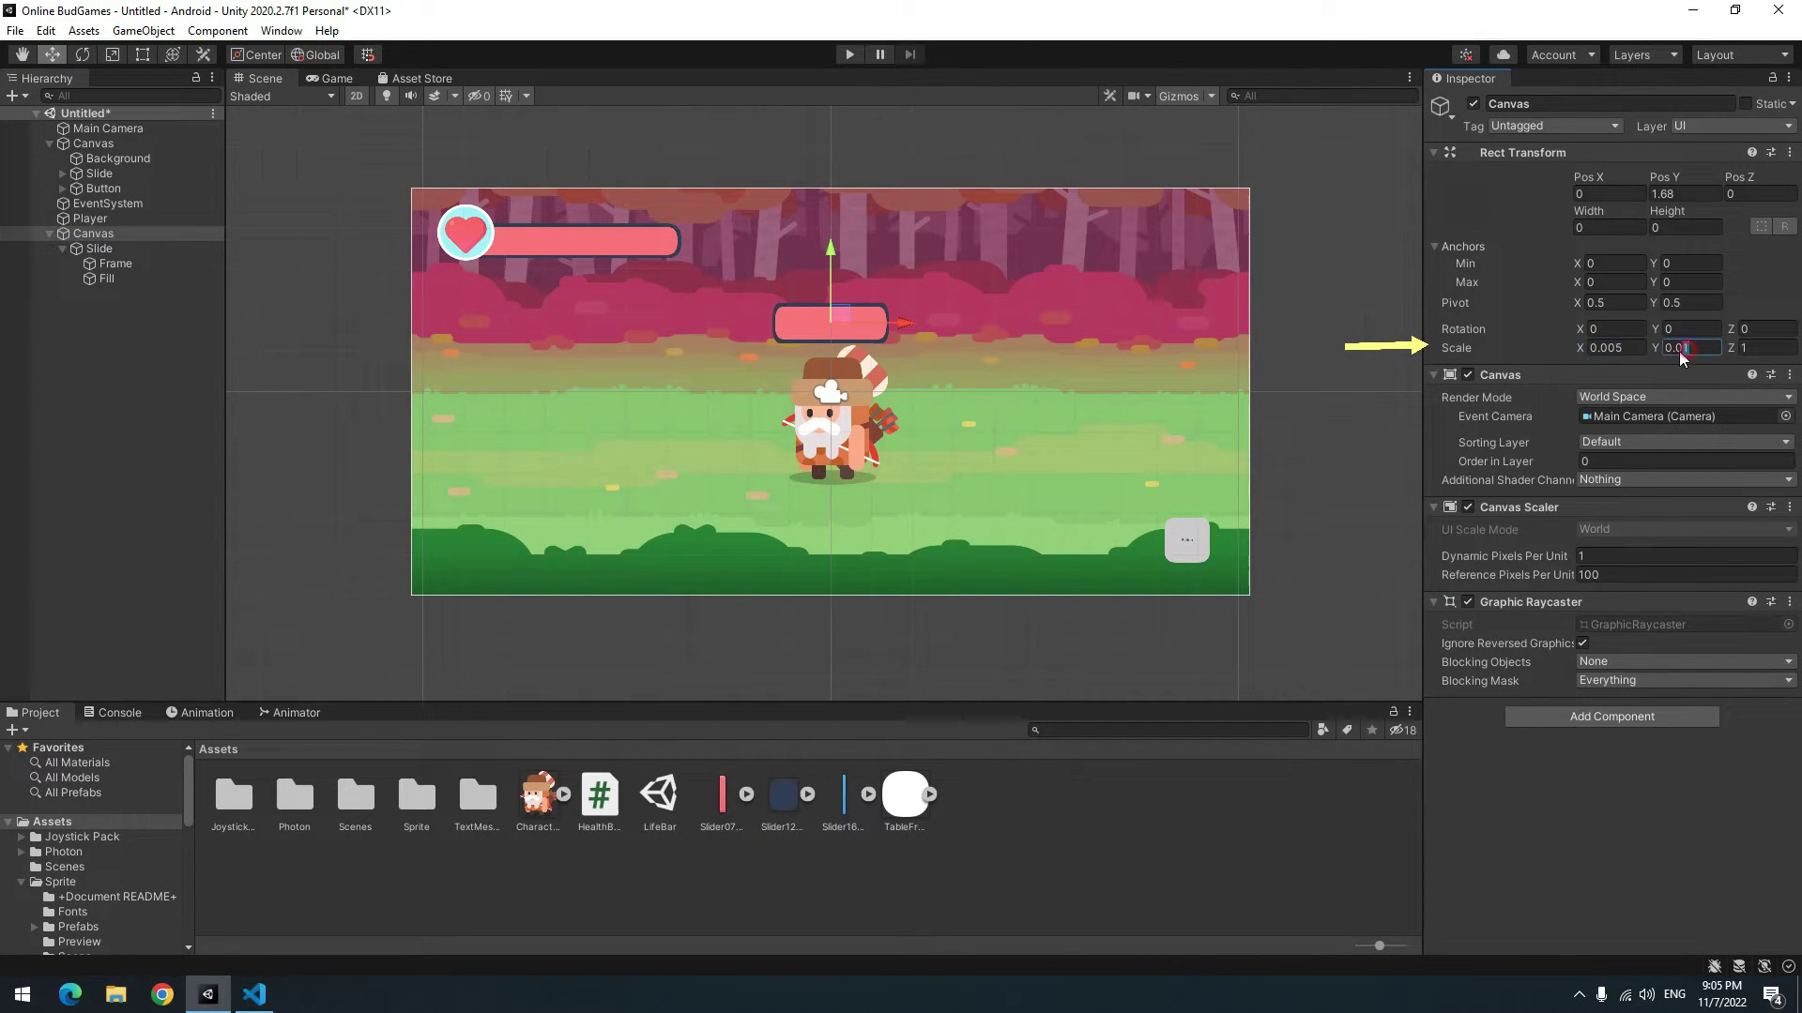
pyautogui.write('0.00')
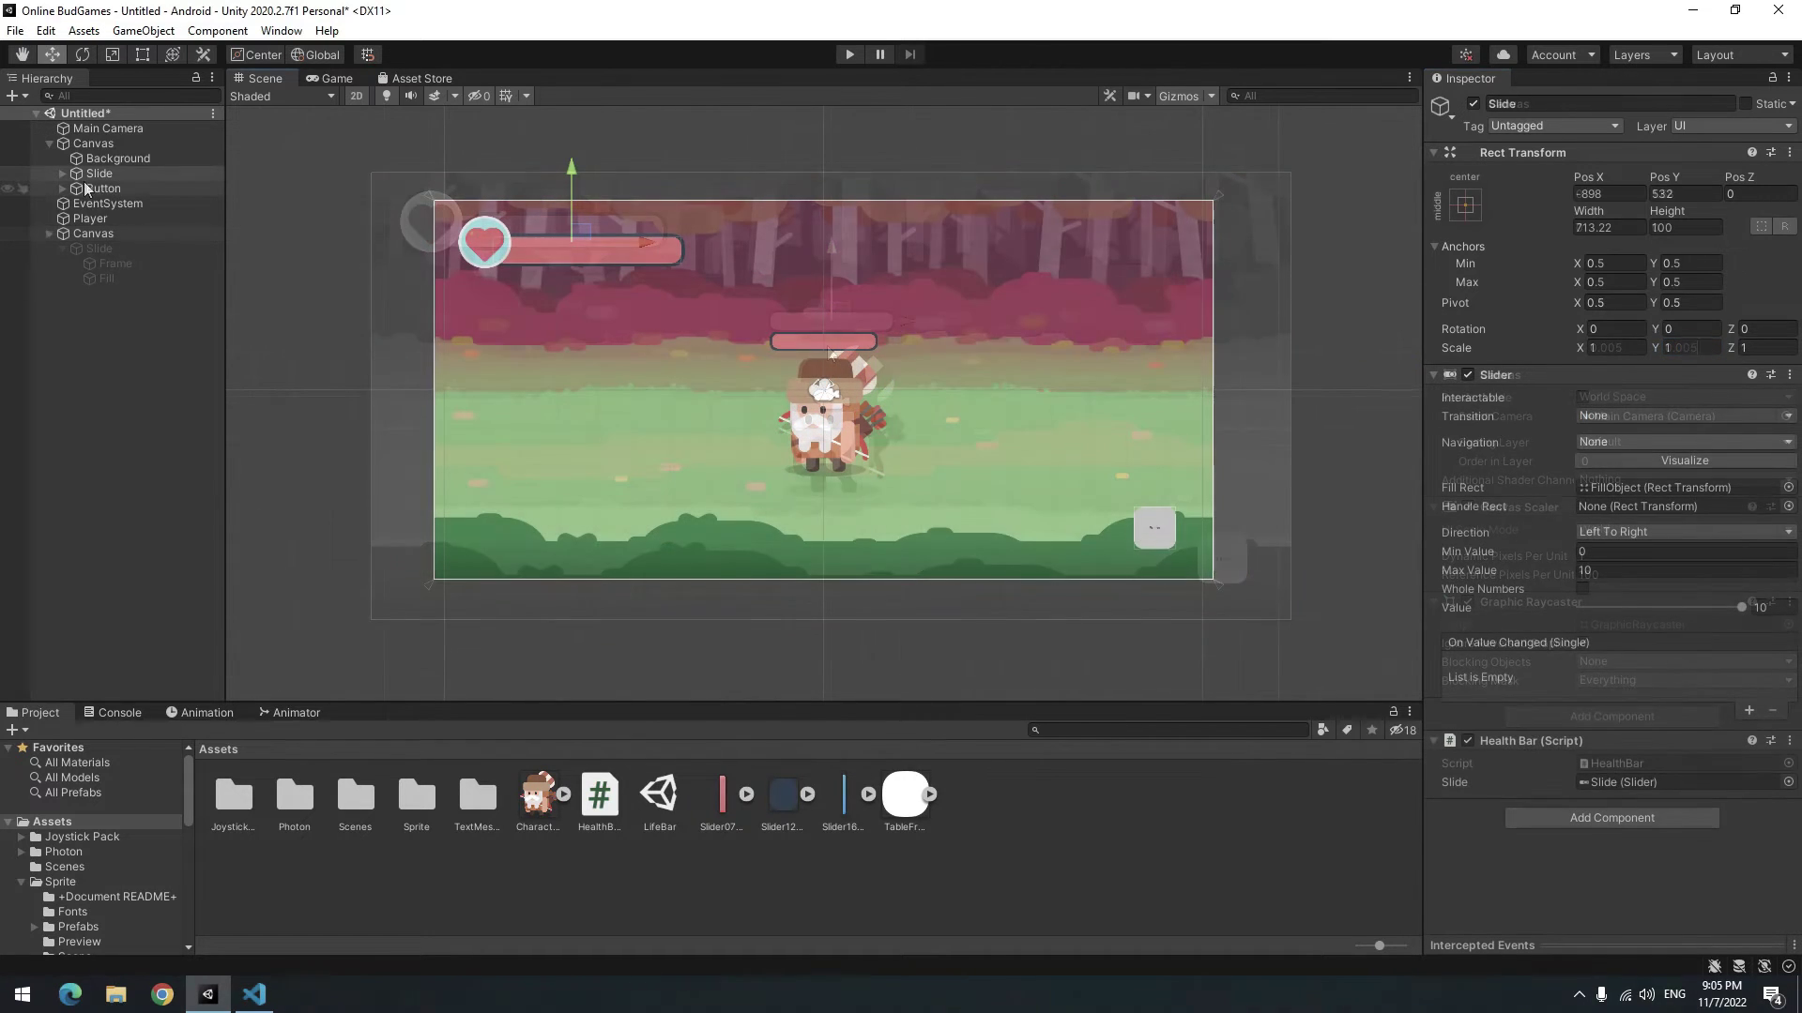
# - Deactivate the on-screen Slide and make the world-space Canvas a child of Player
pyautogui.click(73, 189)
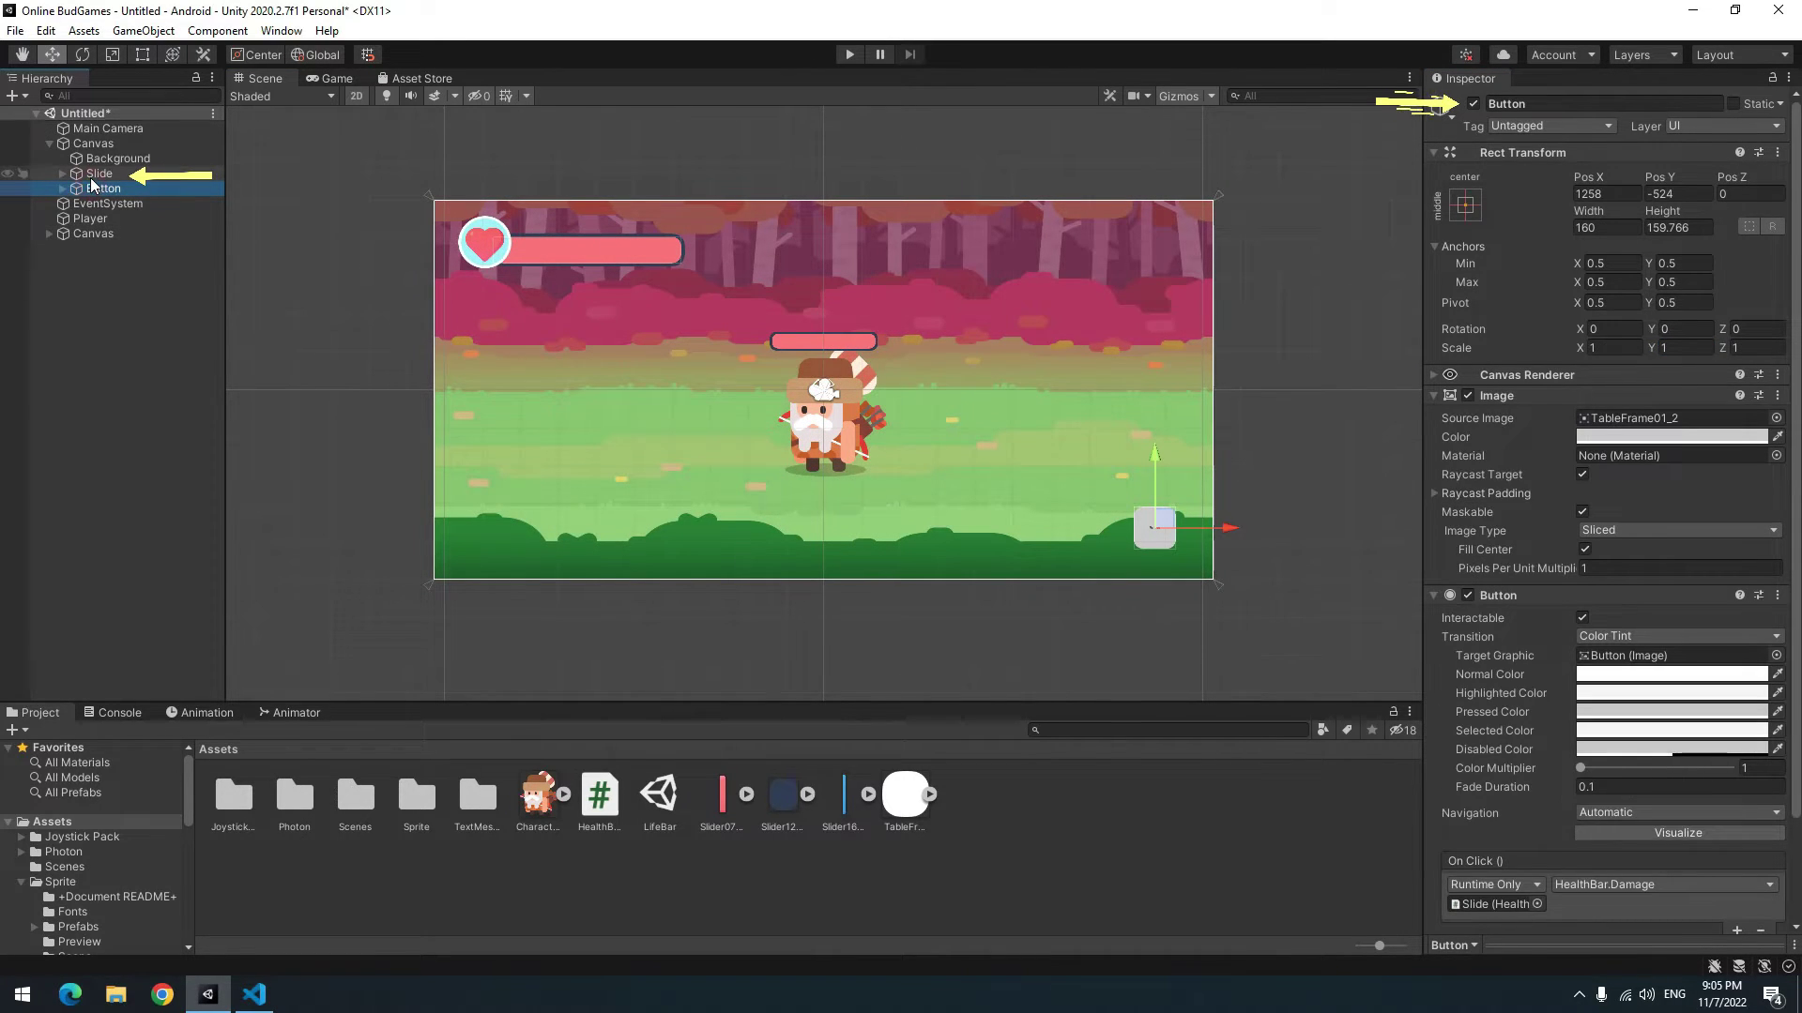
pyautogui.click(94, 173)
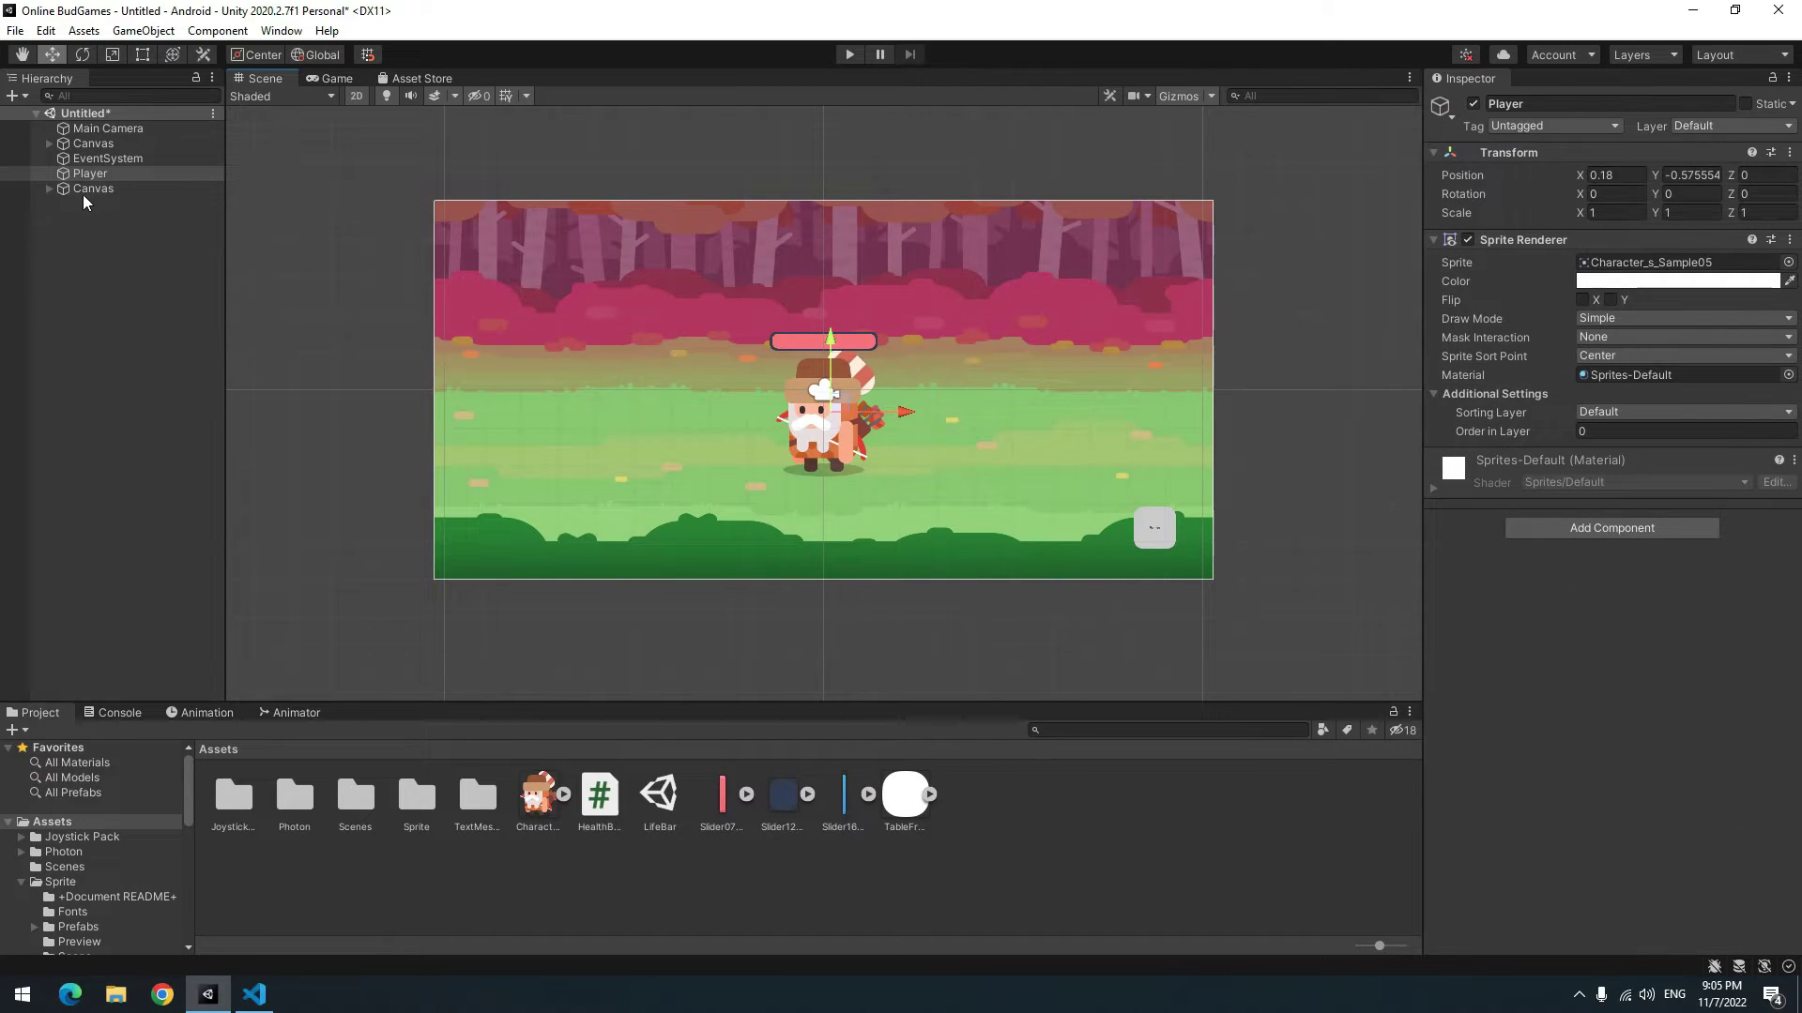
pyautogui.moveTo(82, 194); pyautogui.dragTo(82, 173)
# - Move Player around with its attached health bar, and lower the world-space Slider's value to about 0.41
pyautogui.scroll(2, 904, 354)
pyautogui.moveTo(863, 422); pyautogui.dragTo(843, 482)
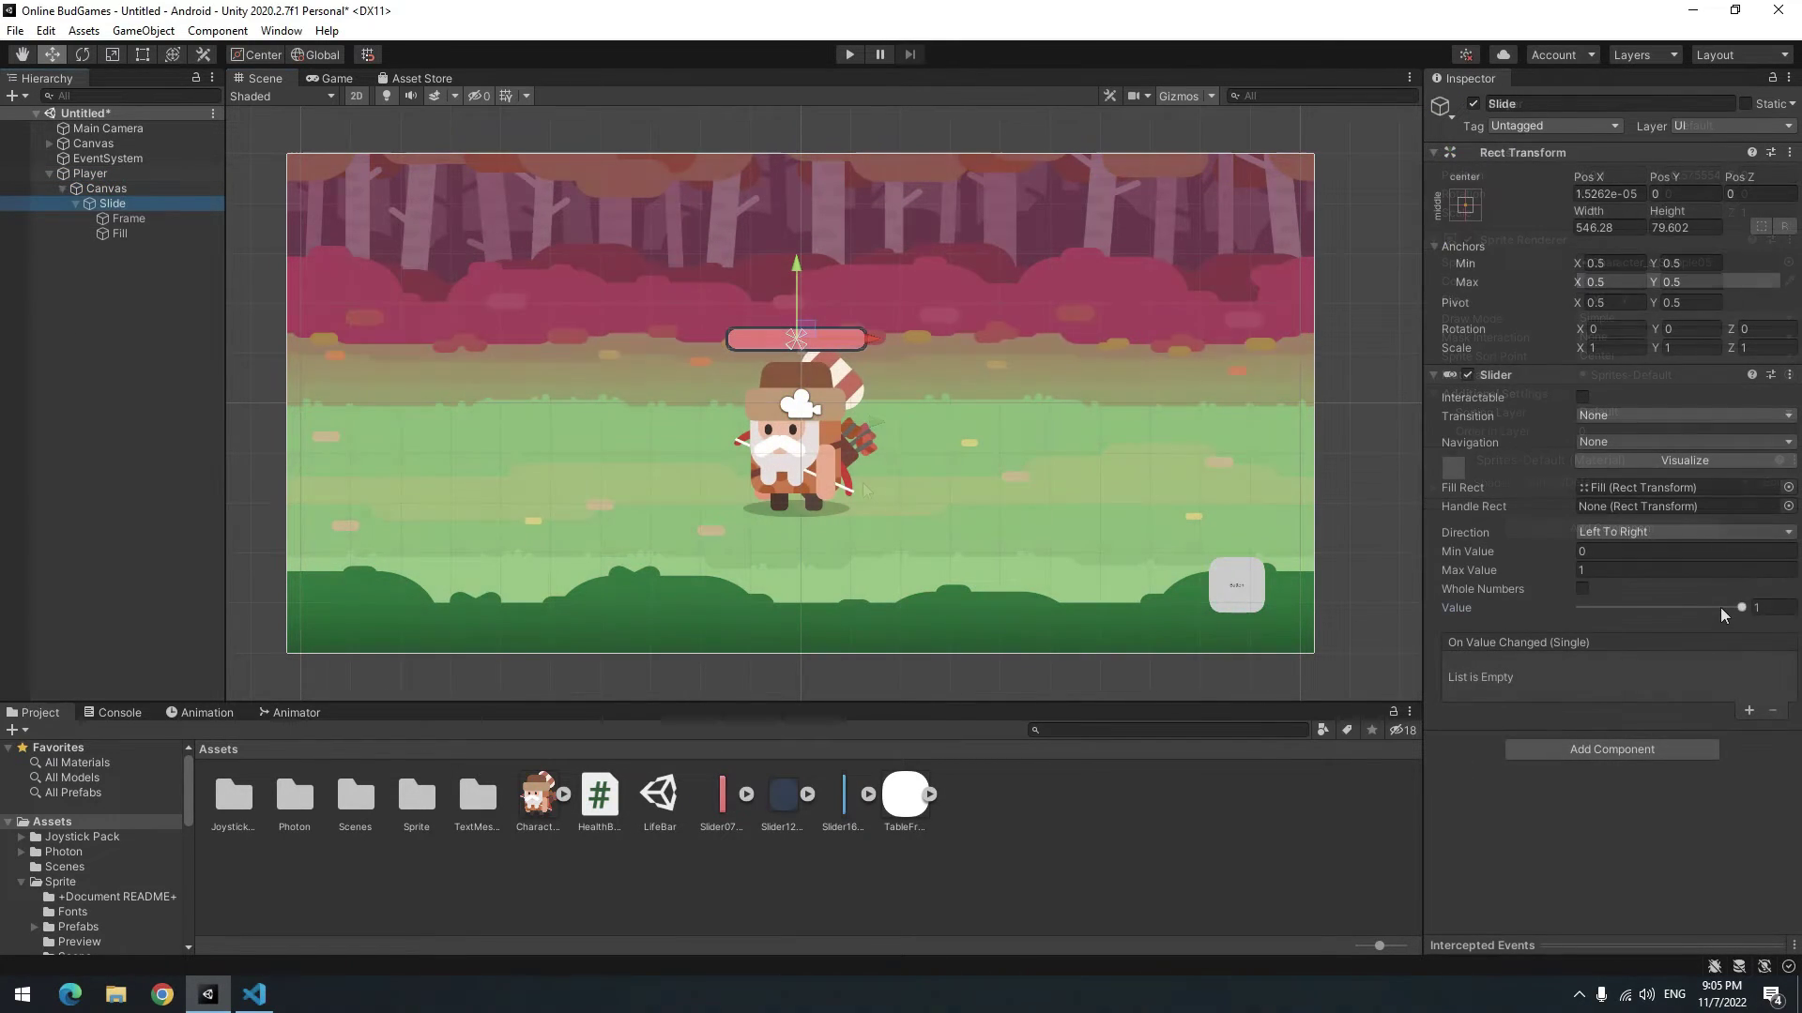
pyautogui.moveTo(1724, 610); pyautogui.dragTo(1657, 610)
pyautogui.moveTo(872, 469); pyautogui.dragTo(841, 466)
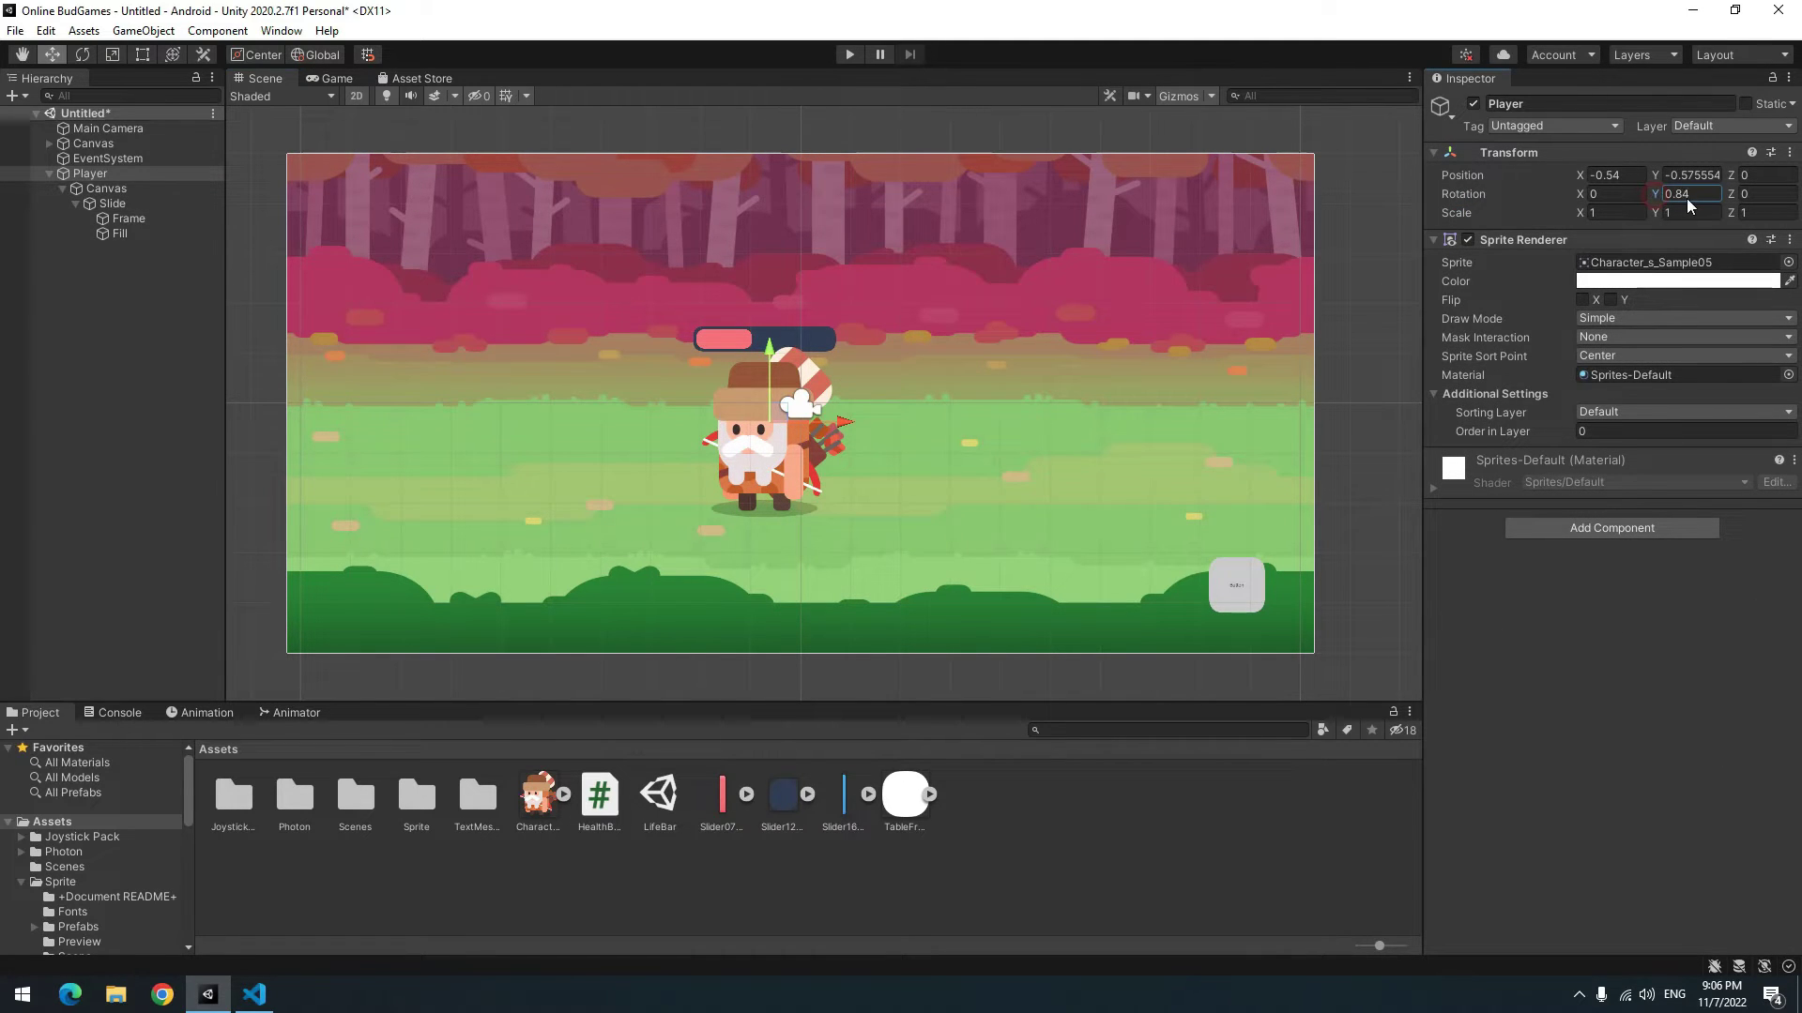
# - Try rotating Player about Y and switching the world-space Slider's Direction to Right To Left
pyautogui.moveTo(18, 229)
pyautogui.mouseDown()
pyautogui.moveTo(121, 362)
pyautogui.moveTo(764, 396)
pyautogui.moveTo(1043, 478)
pyautogui.moveTo(1555, 531)
pyautogui.moveTo(1680, 525)
pyautogui.mouseUp()
pyautogui.moveTo(848, 426)
pyautogui.mouseDown()
pyautogui.moveTo(1042, 458)
pyautogui.moveTo(814, 481)
pyautogui.moveTo(858, 486)
pyautogui.mouseUp()
pyautogui.click(812, 338)
pyautogui.scroll(1, 813, 337)
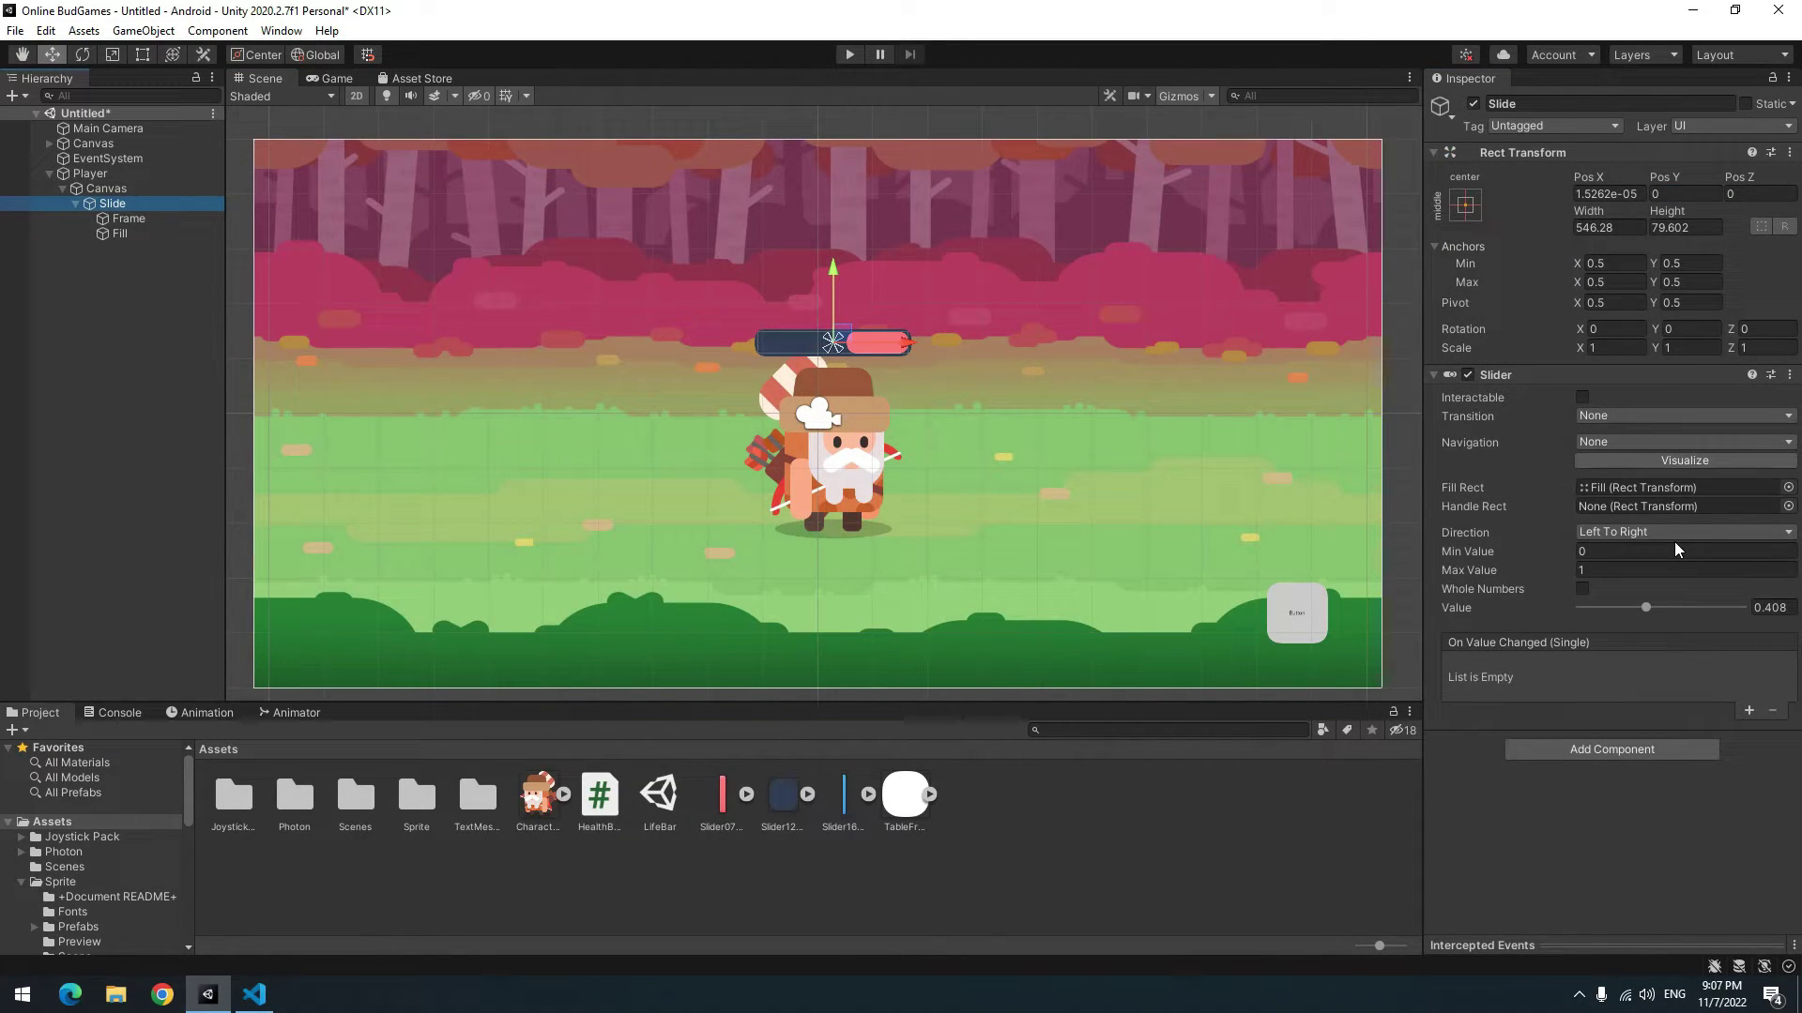
pyautogui.click(1672, 542)
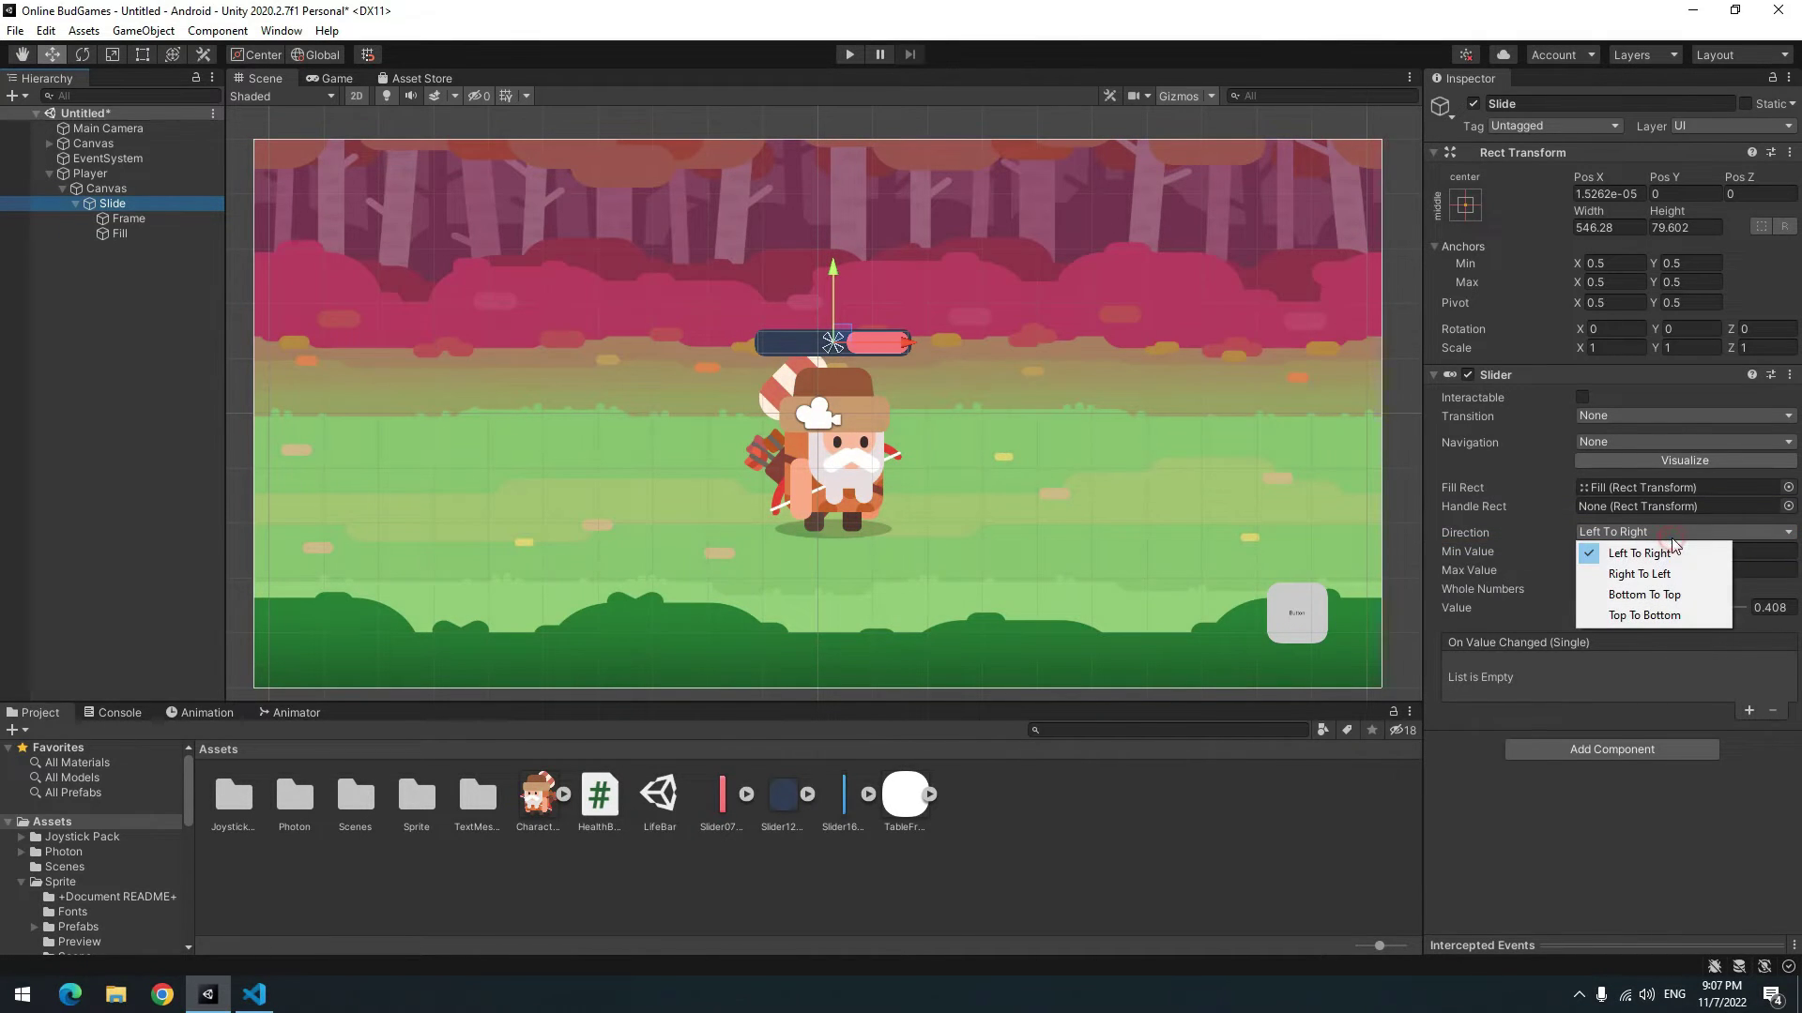
pyautogui.click(1648, 570)
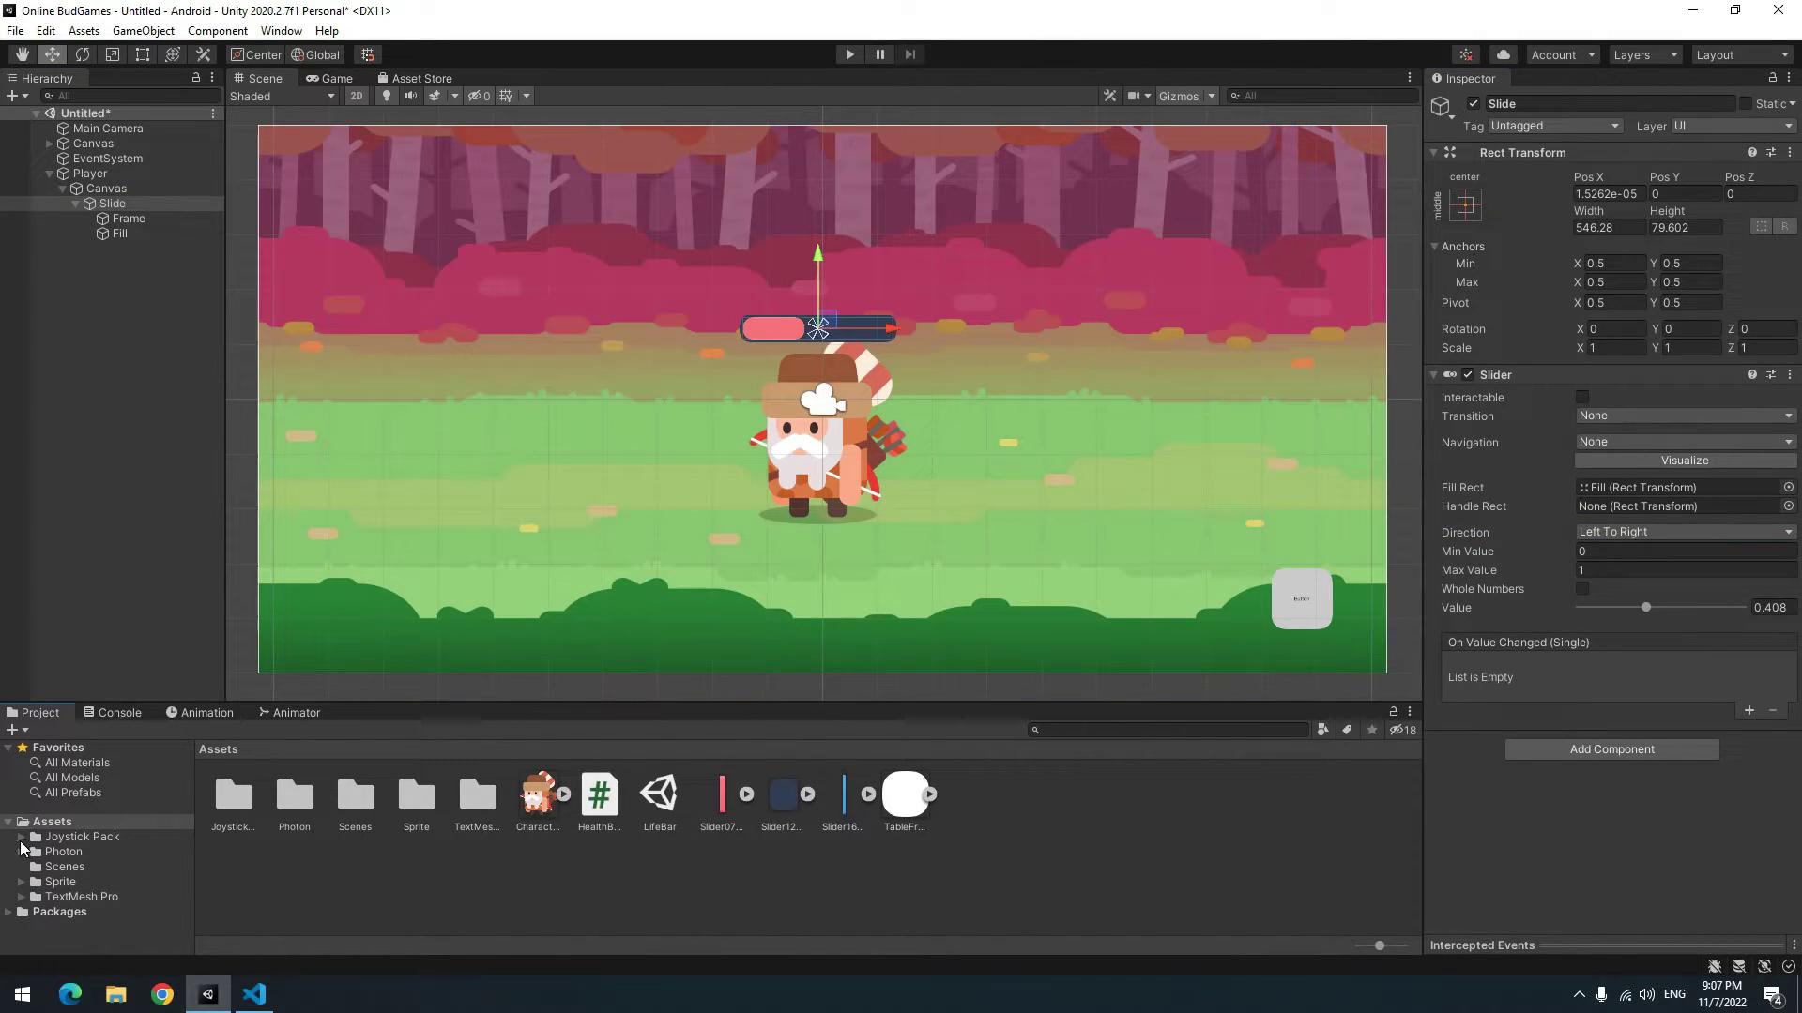
# - Add the Fixed Joystick prefab from Joystick Pack's Prefabs folder to the screen Canvas
pyautogui.click(21, 837)
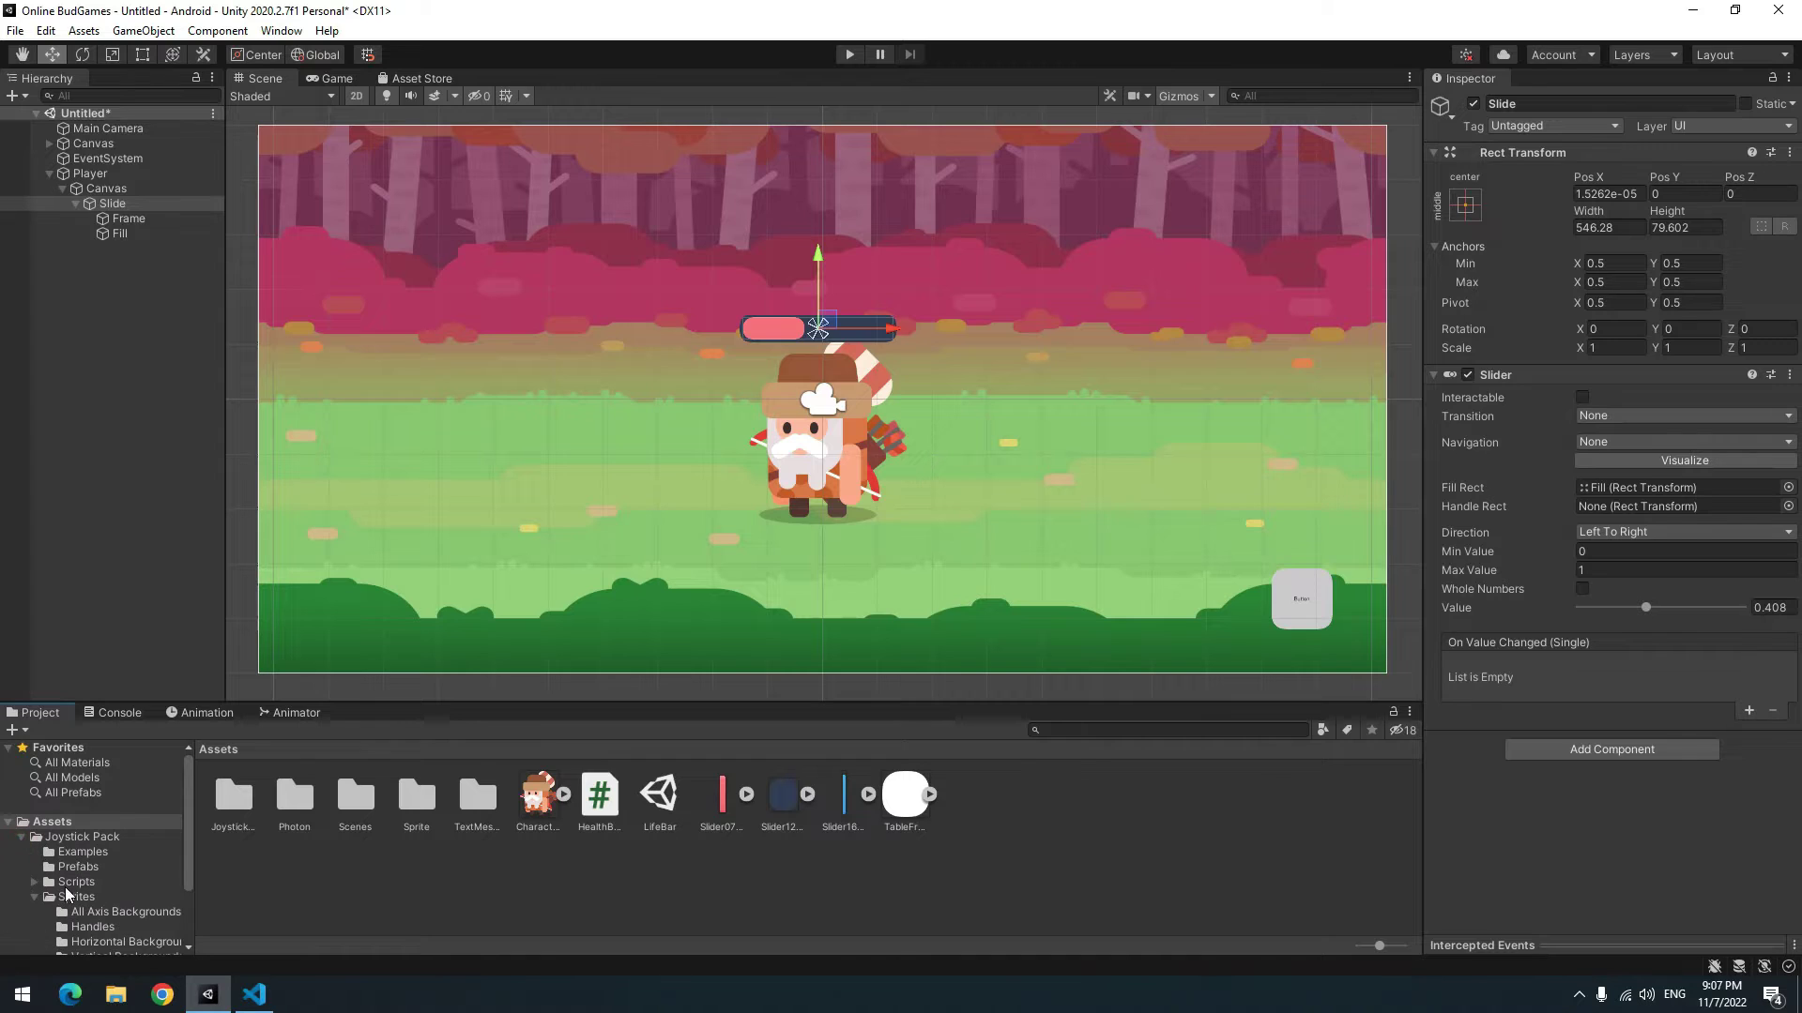
pyautogui.click(68, 867)
pyautogui.moveTo(457, 511)
pyautogui.mouseDown(button='middle')
pyautogui.moveTo(479, 503)
pyautogui.moveTo(464, 495)
pyautogui.mouseUp(button='middle')
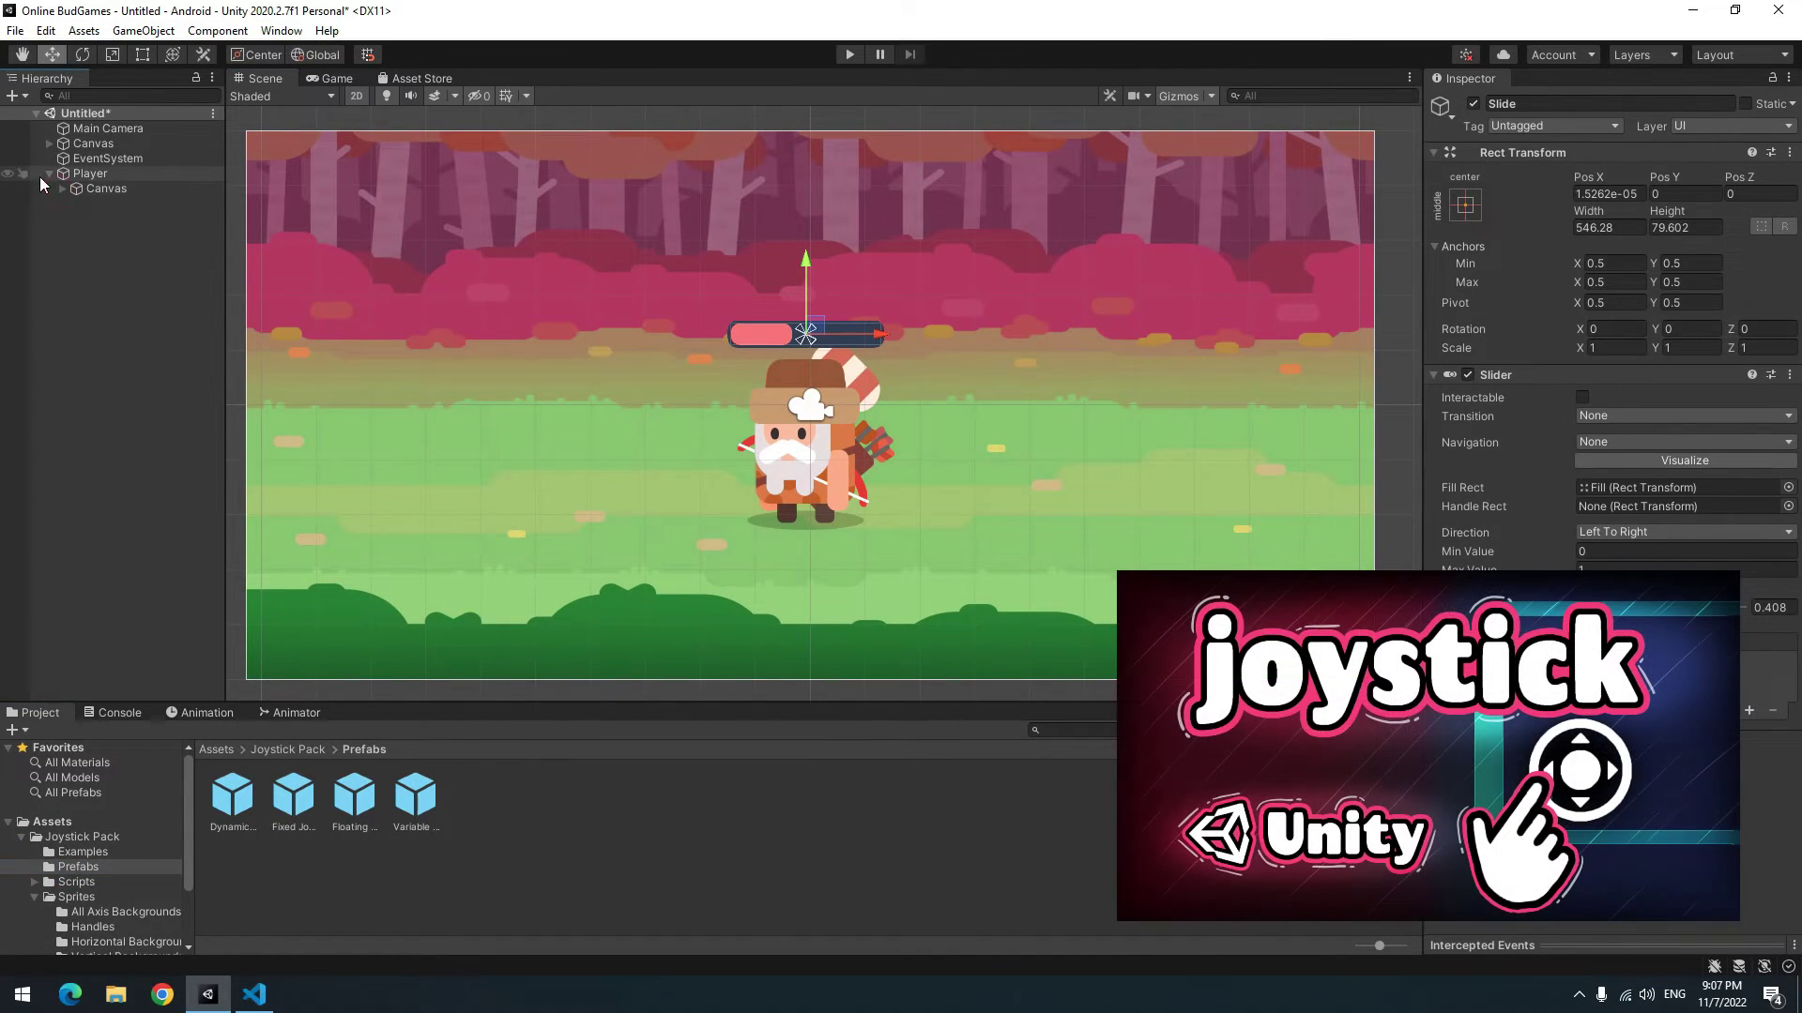
pyautogui.click(43, 177)
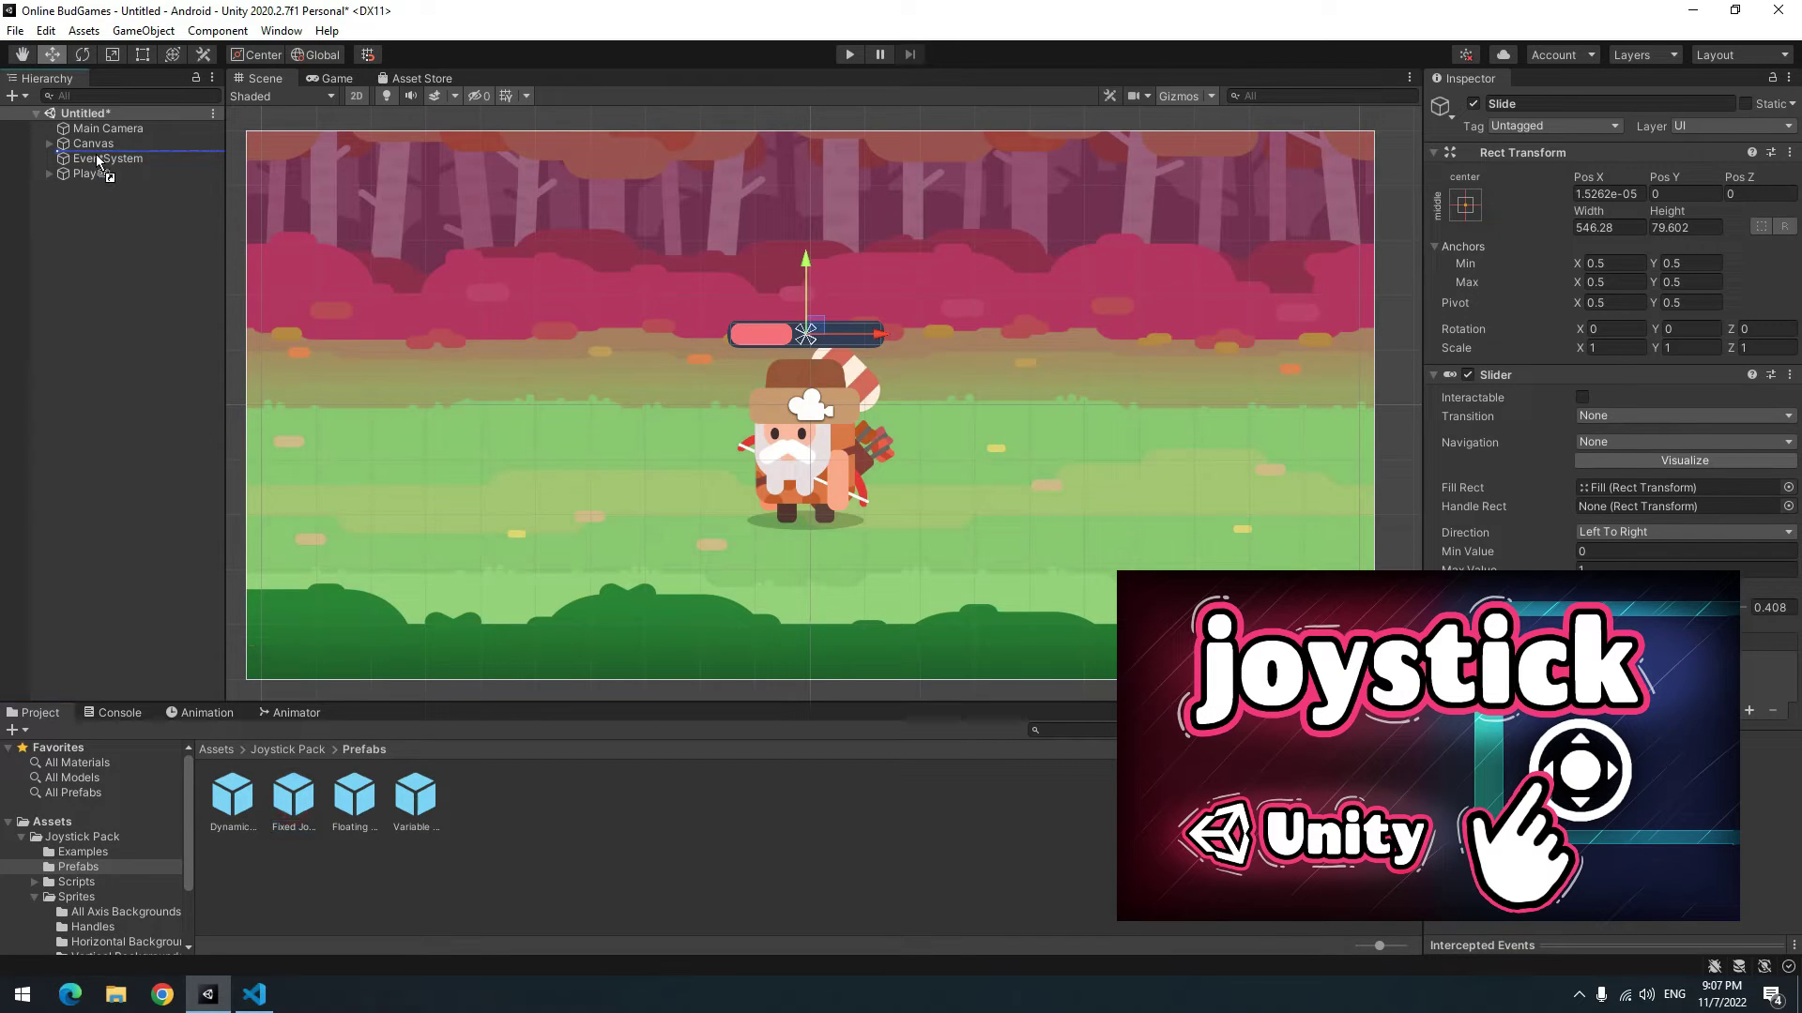
pyautogui.moveTo(98, 160); pyautogui.dragTo(97, 158)
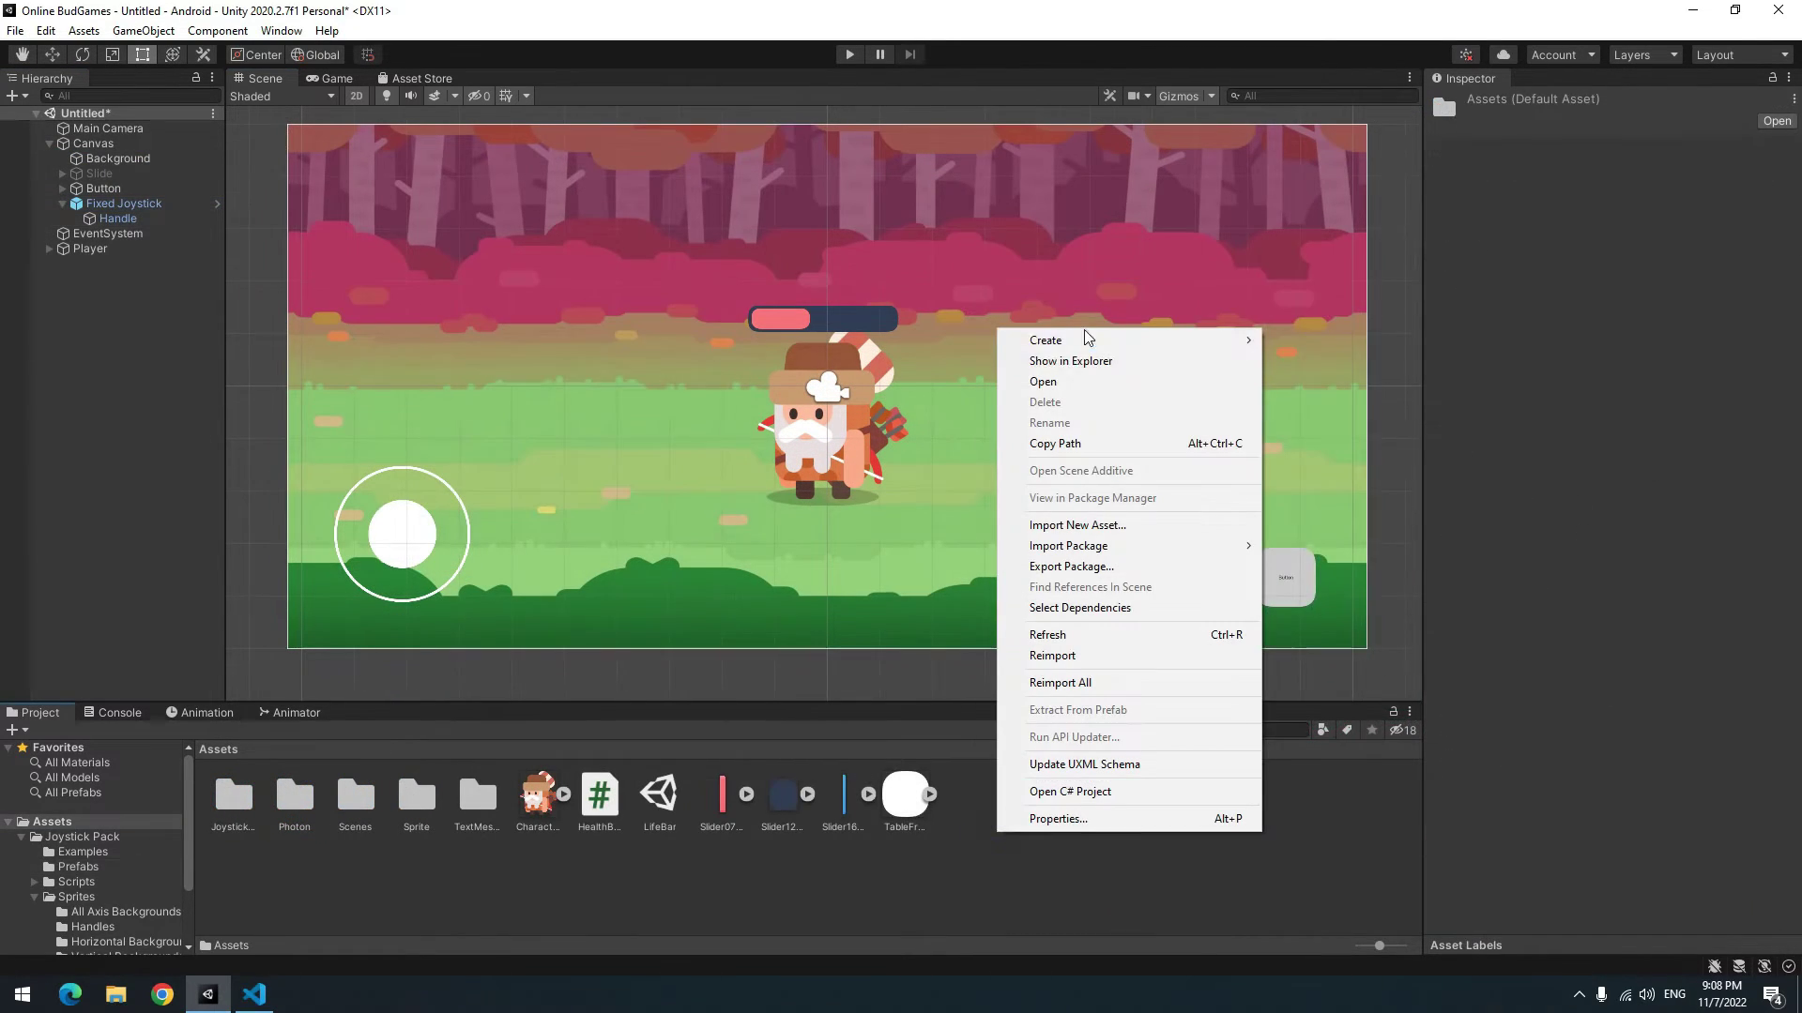
# - Create a C# script named Player in Assets and add it to the Player object
pyautogui.moveTo(1083, 332)
pyautogui.click(1312, 279)
pyautogui.click(77, 177)
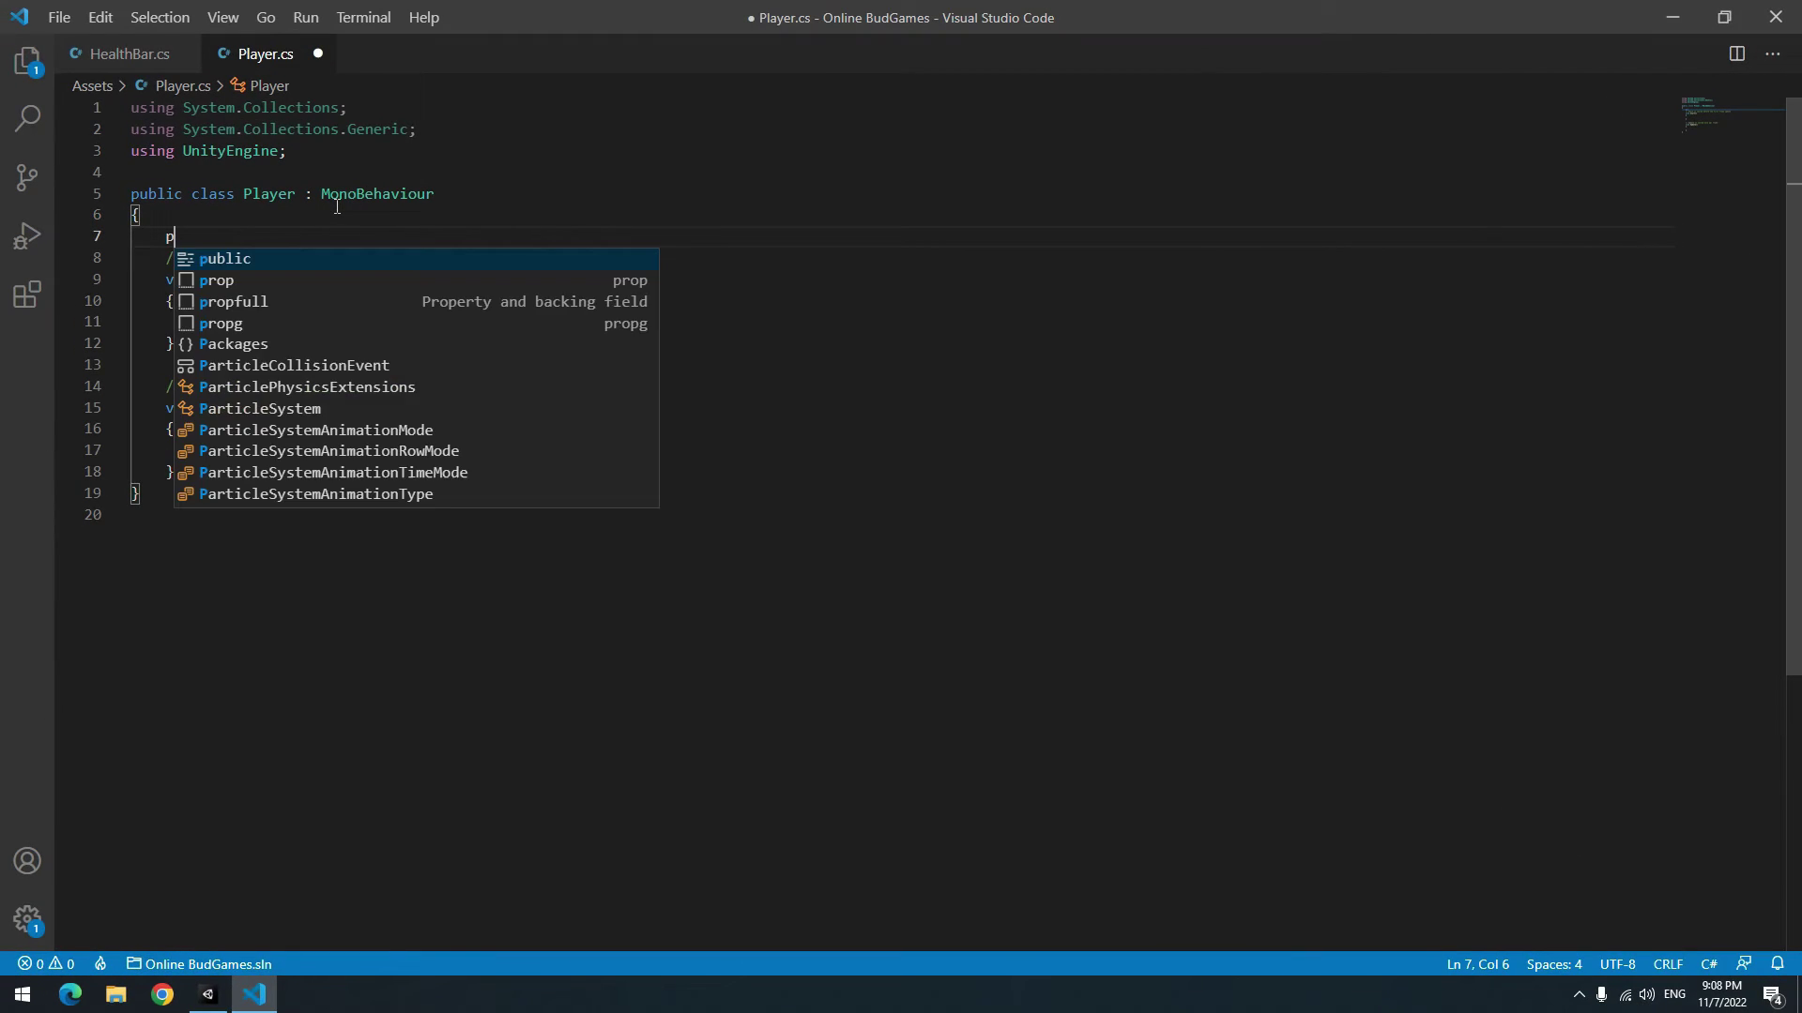
# - In Player.cs, declare the public fields Joystick joystick and Rigidbody2D rb
pyautogui.write('ublic Joystick joystick;')
pyautogui.press('Return')
pyautogui.write('public rigi')
pyautogui.press('Down')
pyautogui.press('Tab')
pyautogui.write('rb;')
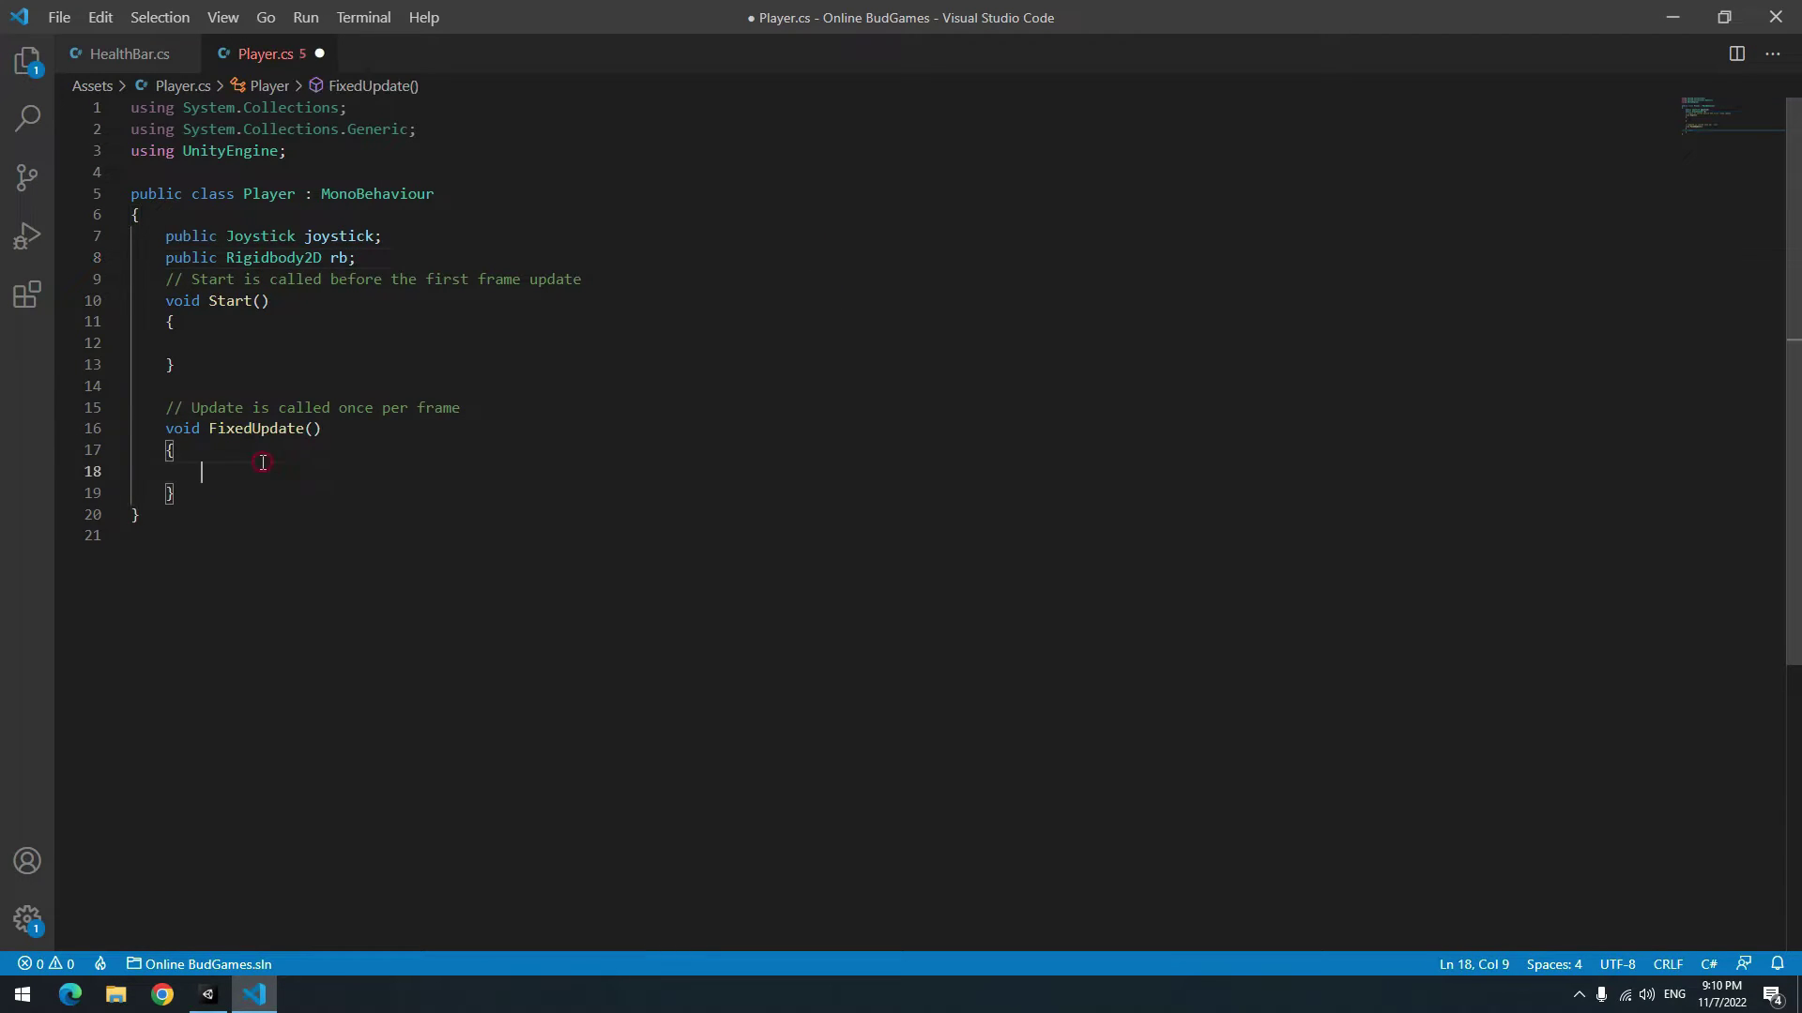
# - In FixedUpdate, build a Vector2 Input from joystick.Horizontal and 0, and move rb by Input * 10 * Time.deltaTime with MovePosition
pyautogui.press('Return')
pyautogui.write('rb.MovePosition((Vector2)transform.position')
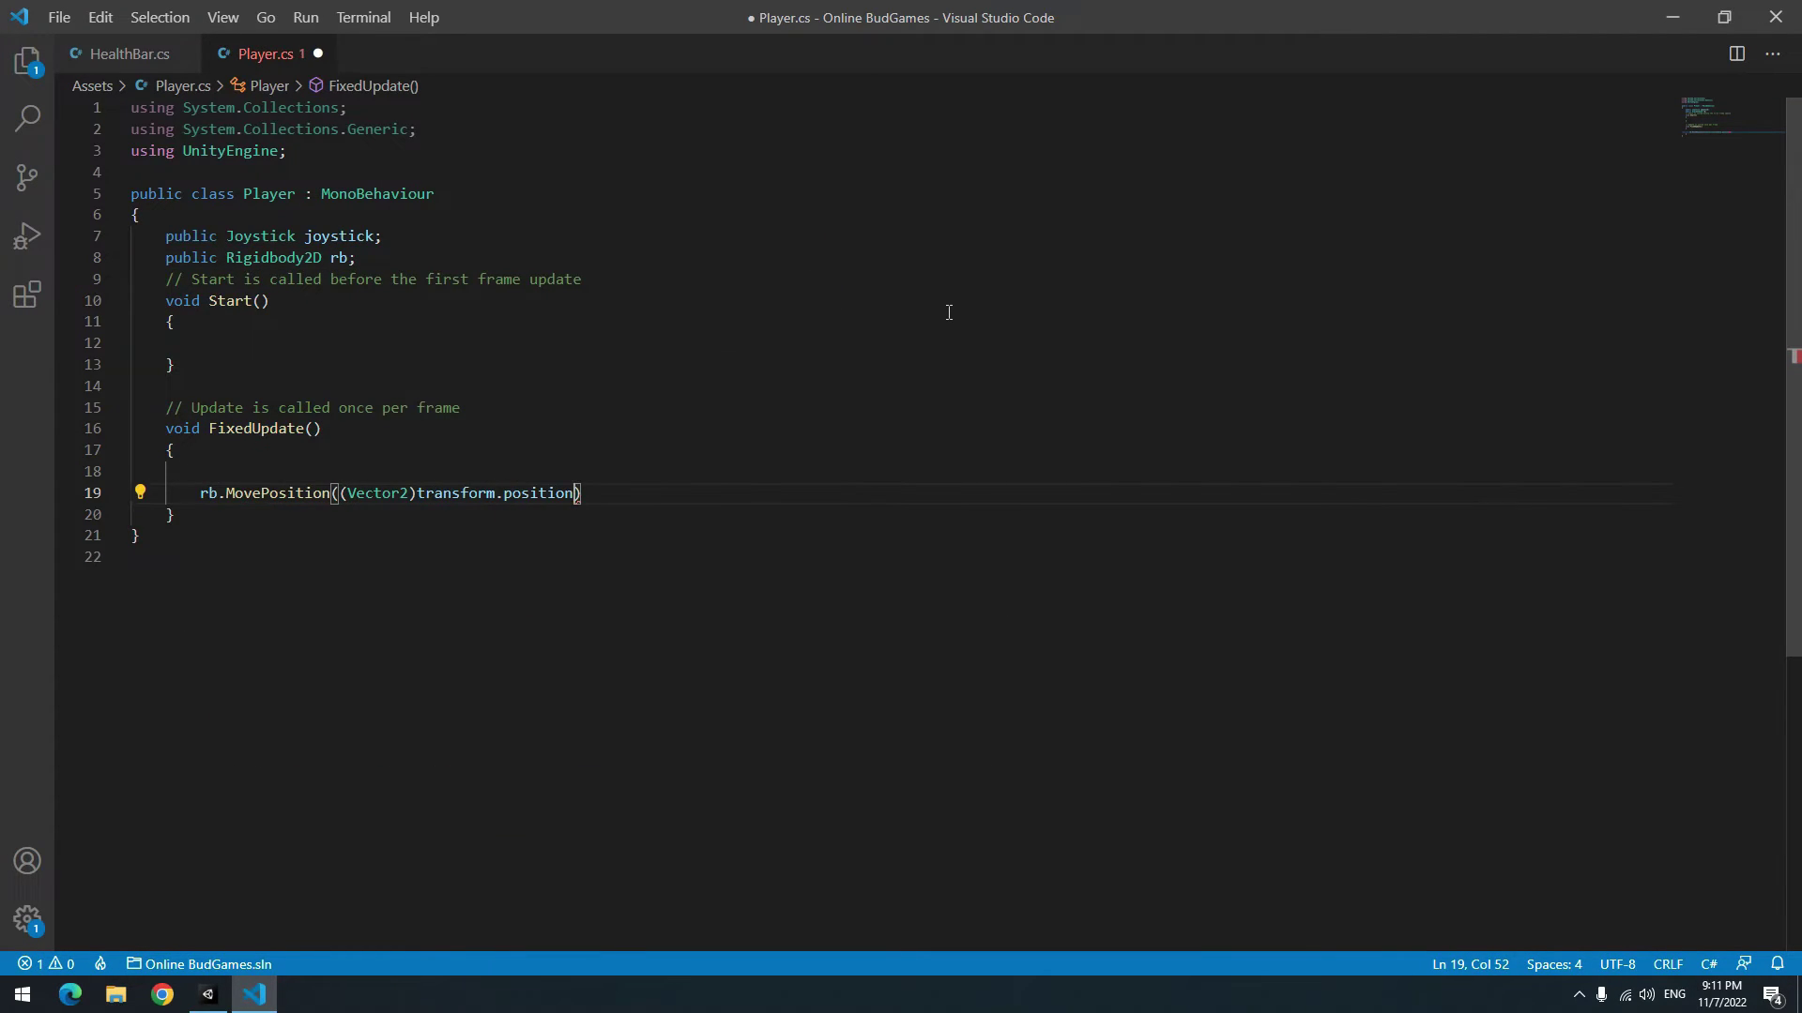
pyautogui.write(' +')
pyautogui.click(522, 475)
pyautogui.write('Vector2 Input = new Vector2(')
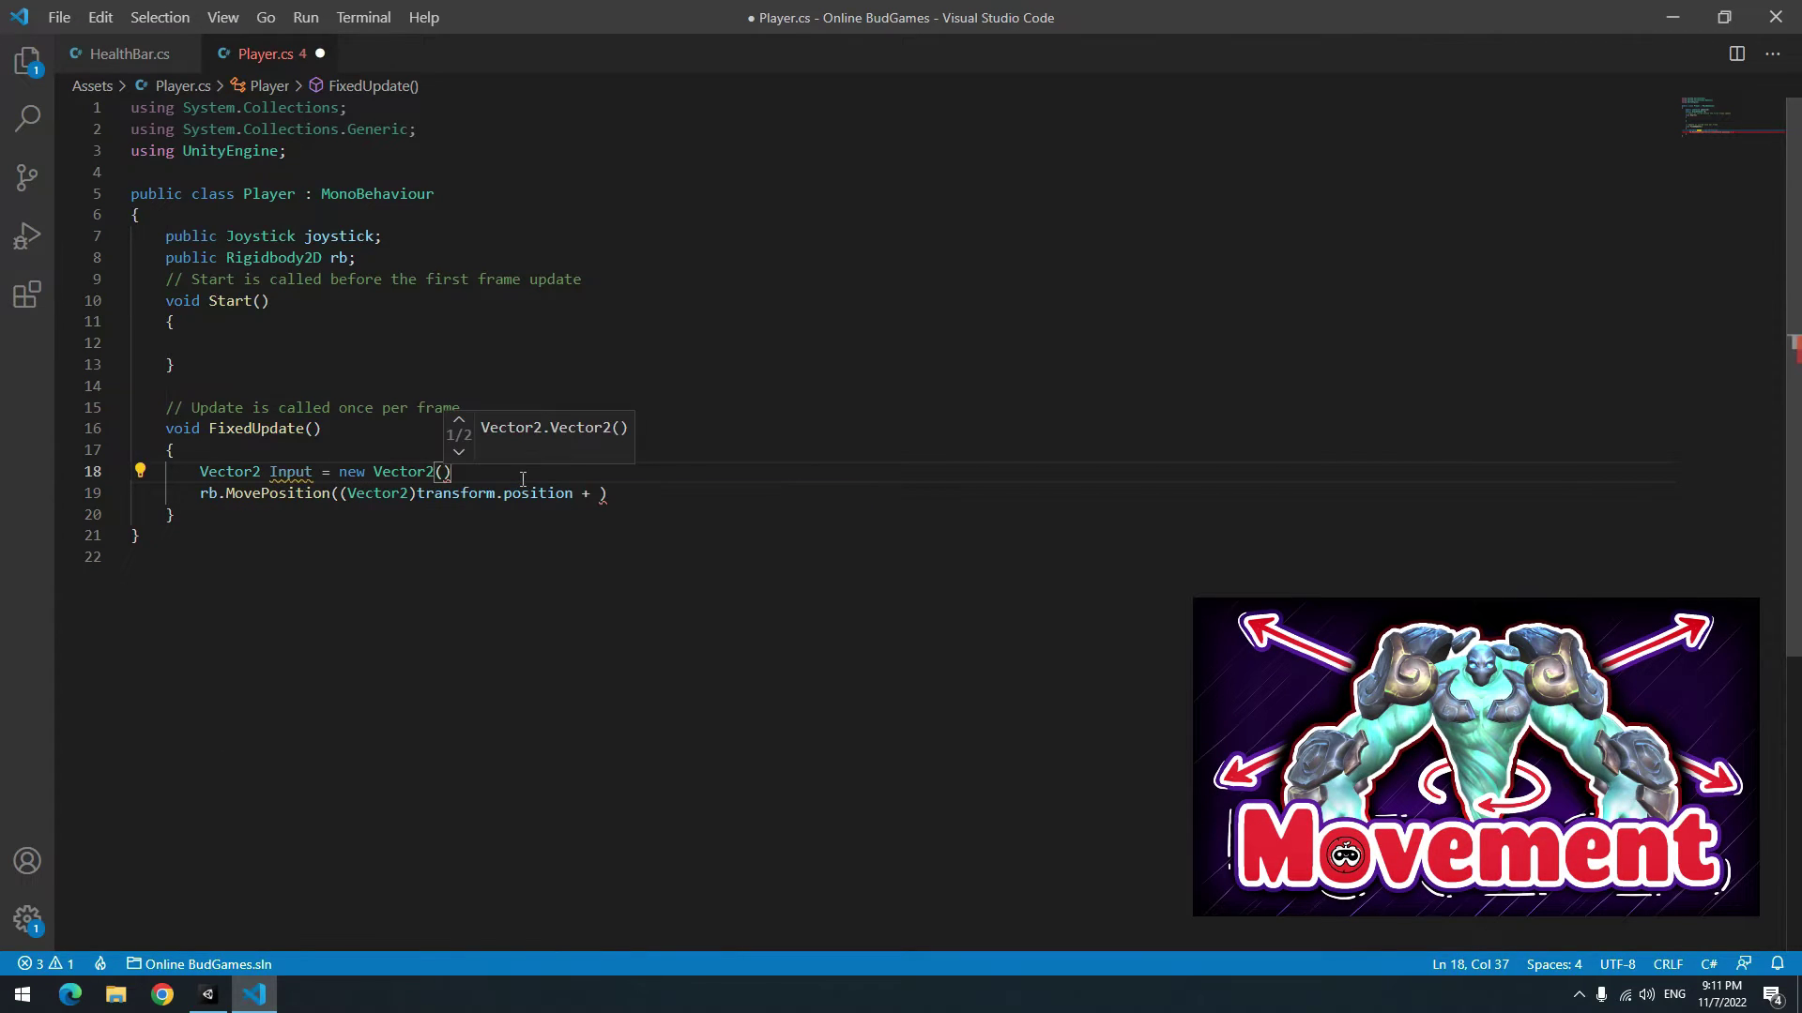
pyautogui.write('joystick.Horizontal , 0);')
pyautogui.click(598, 494)
pyautogui.write('Input * 10 * Time.deltaTime')
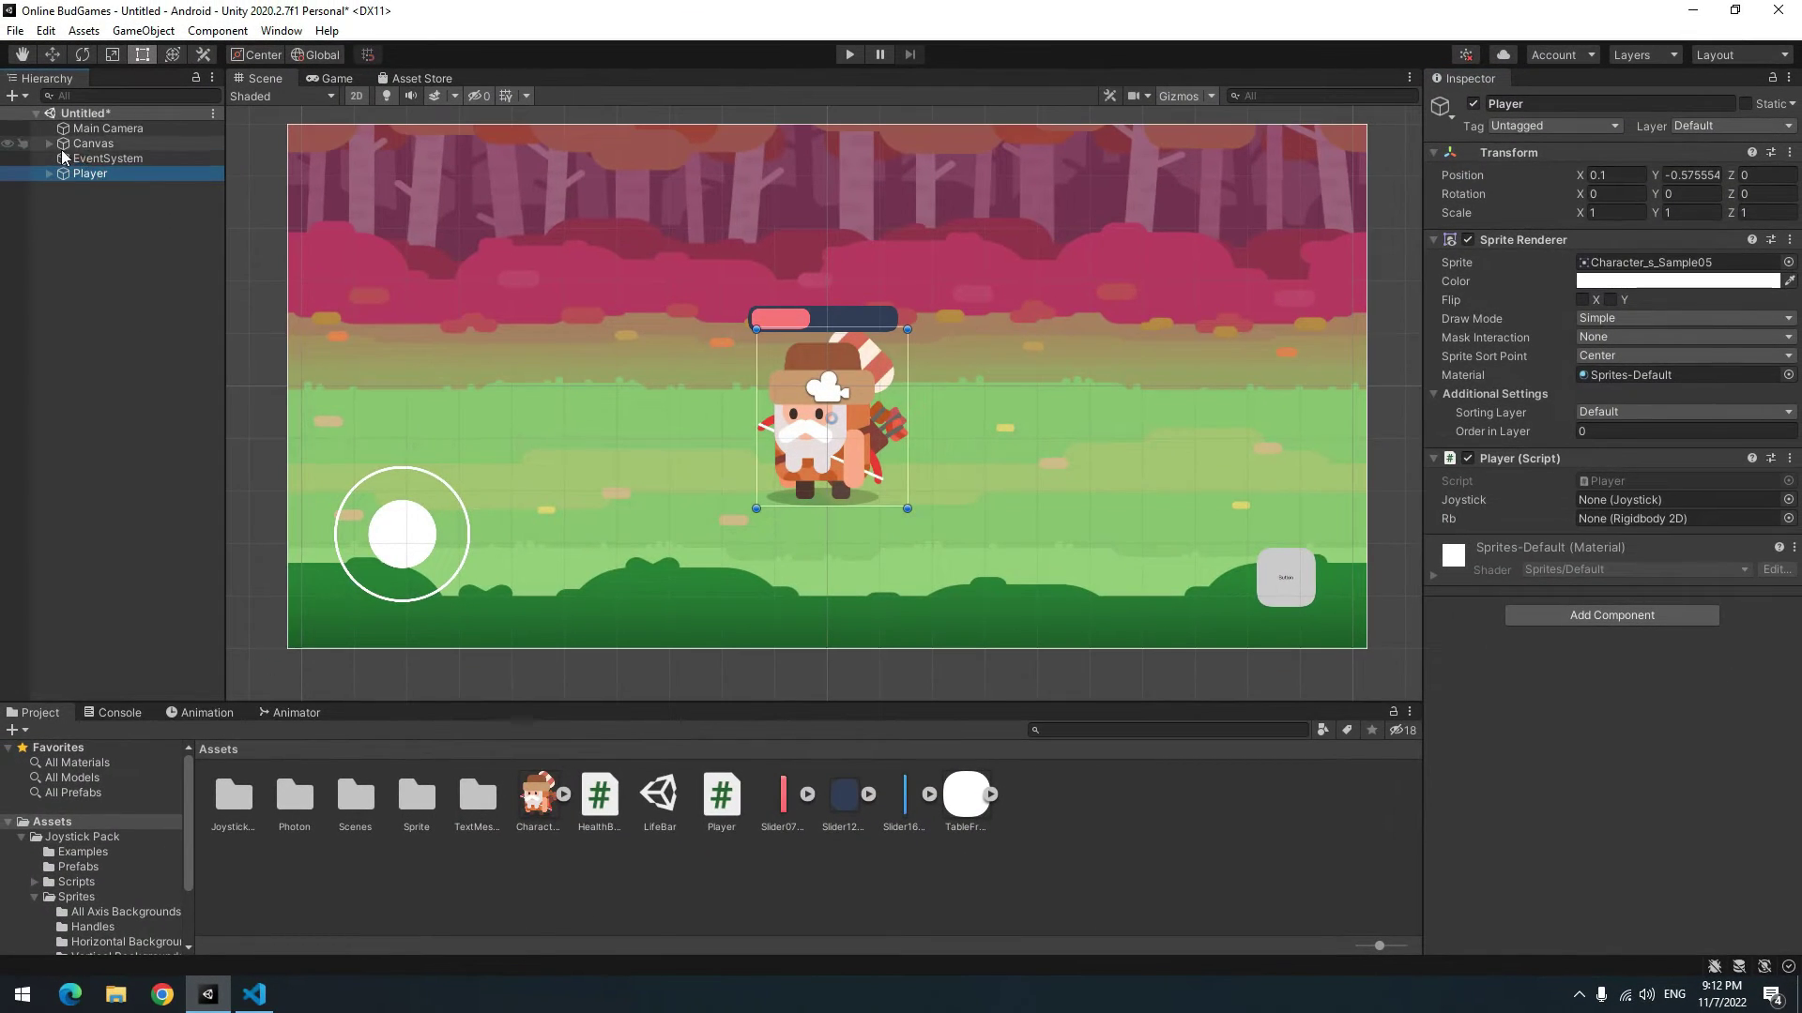
# - Add a Rigidbody 2D with Gravity Scale 0 to Player, and assign it and Fixed Joystick to the Player script's fields
pyautogui.click(49, 143)
pyautogui.moveTo(122, 204); pyautogui.dragTo(1652, 499)
pyautogui.click(1611, 614)
pyautogui.write('ri')
pyautogui.click(1548, 700)
pyautogui.write('0')
pyautogui.moveTo(1516, 545); pyautogui.dragTo(1679, 518)
# - Run the game and move the character with the joystick
pyautogui.click(851, 55)
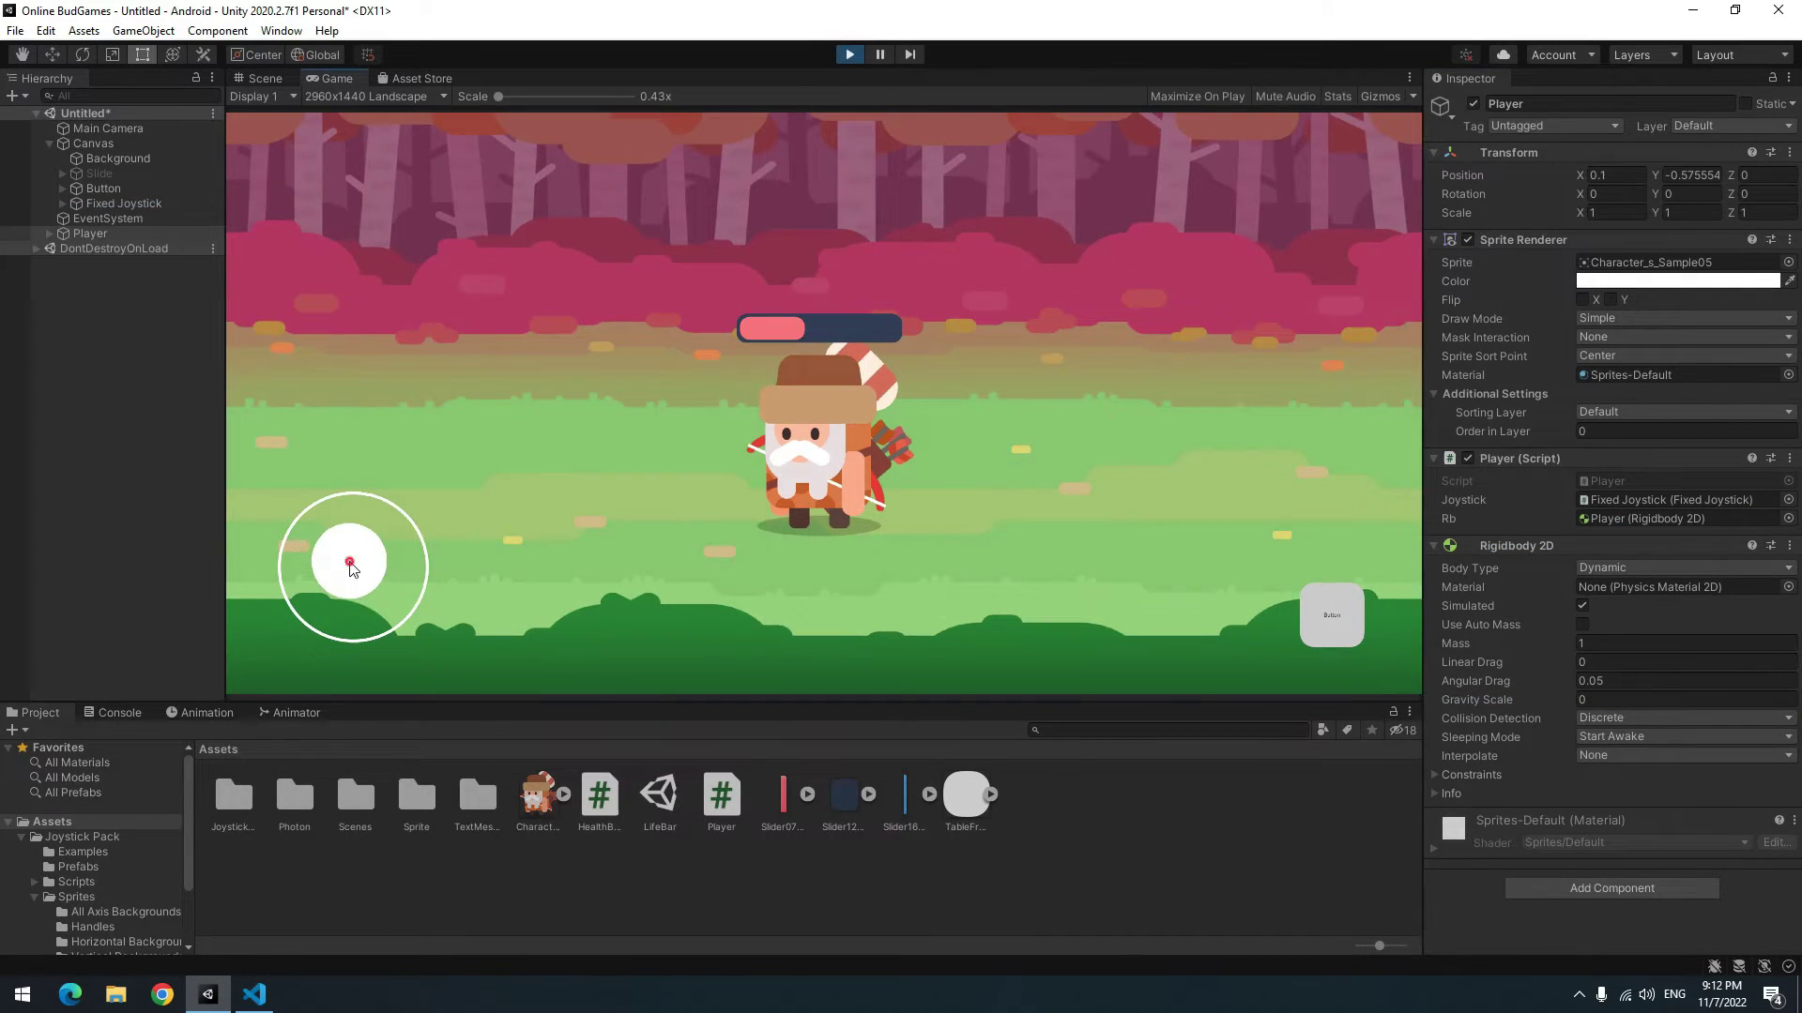
pyautogui.moveTo(351, 566); pyautogui.dragTo(200, 553)
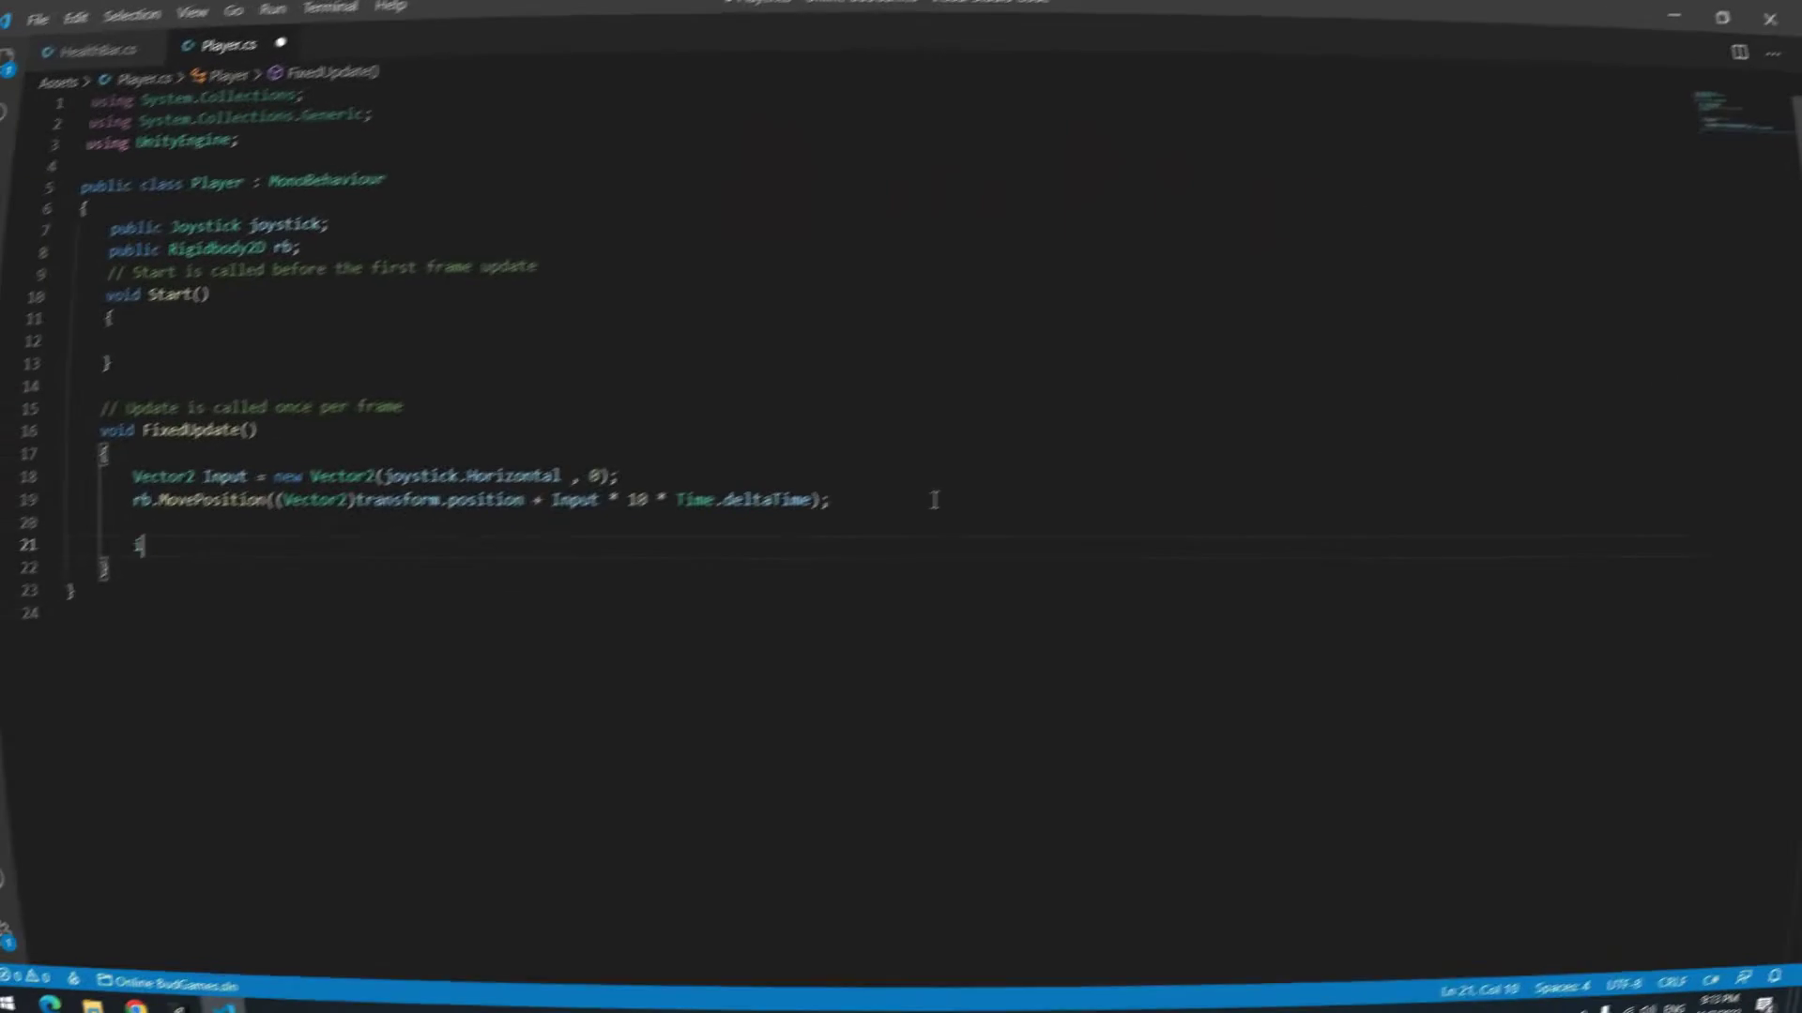
# - In FixedUpdate, set the rotation to Quaternion.Euler(0,180,0) when Input.x > 0 and to Quaternion.Euler(0,0,0) when Input.x < 0
pyautogui.write('if(Input.x > 0)')
pyautogui.press('Return')
pyautogui.write('{')
pyautogui.press('Return')
pyautogui.write('transform.rotation = Quaternion.Euler(0,180,0);')
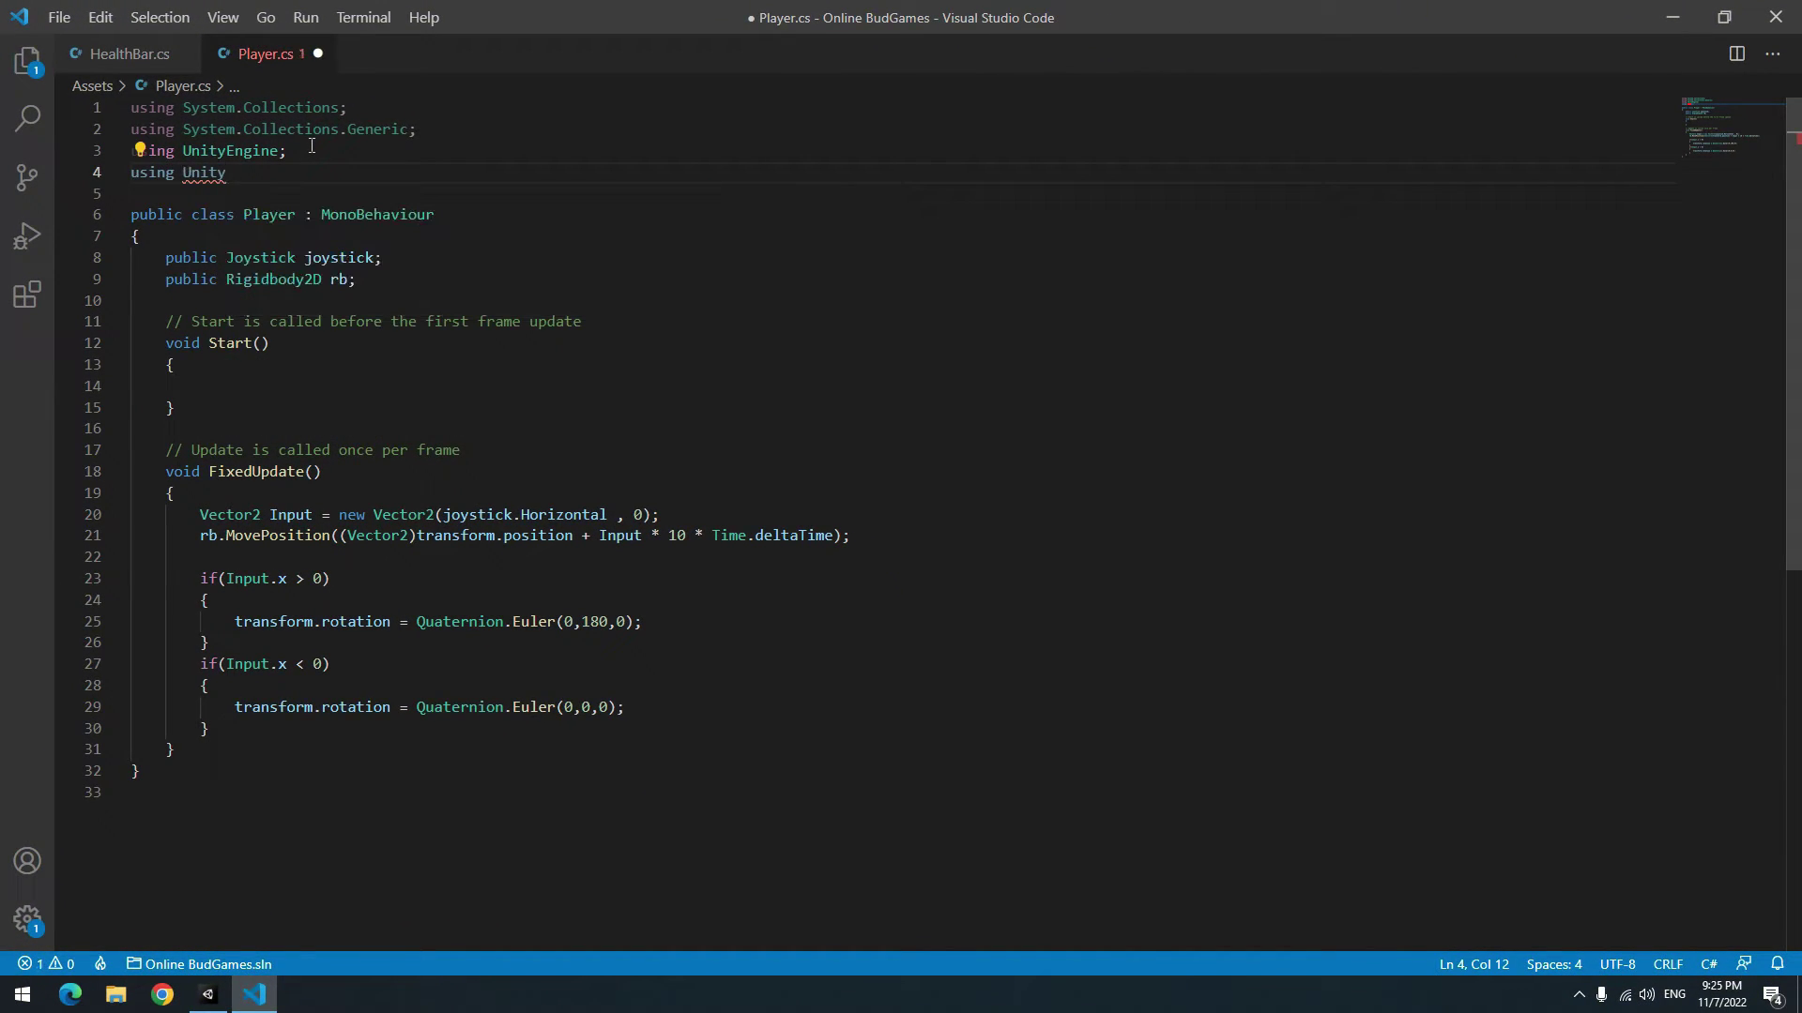
# - Import UnityEngine.UI in Player.cs and declare a public Slider field named HealthBar
pyautogui.write('Engine.UI;')
pyautogui.press('Return')
pyautogui.write('public ')
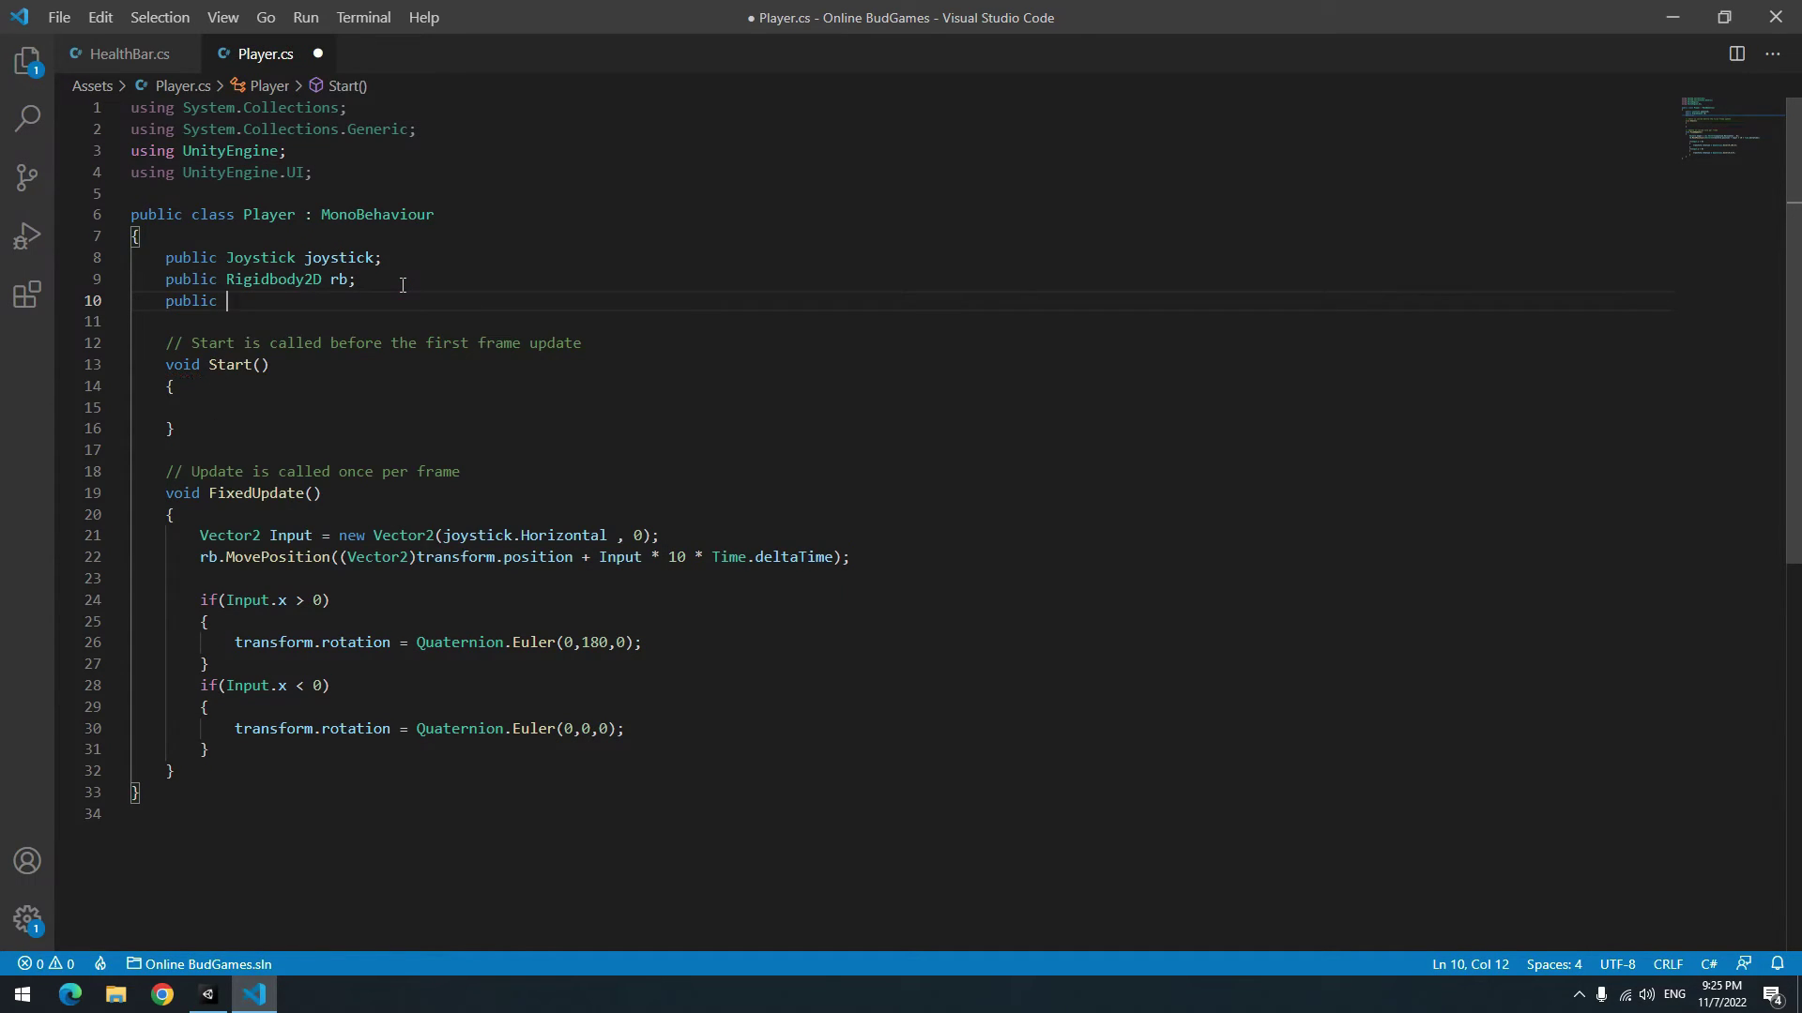
pyautogui.write('Slider HealthBar;')
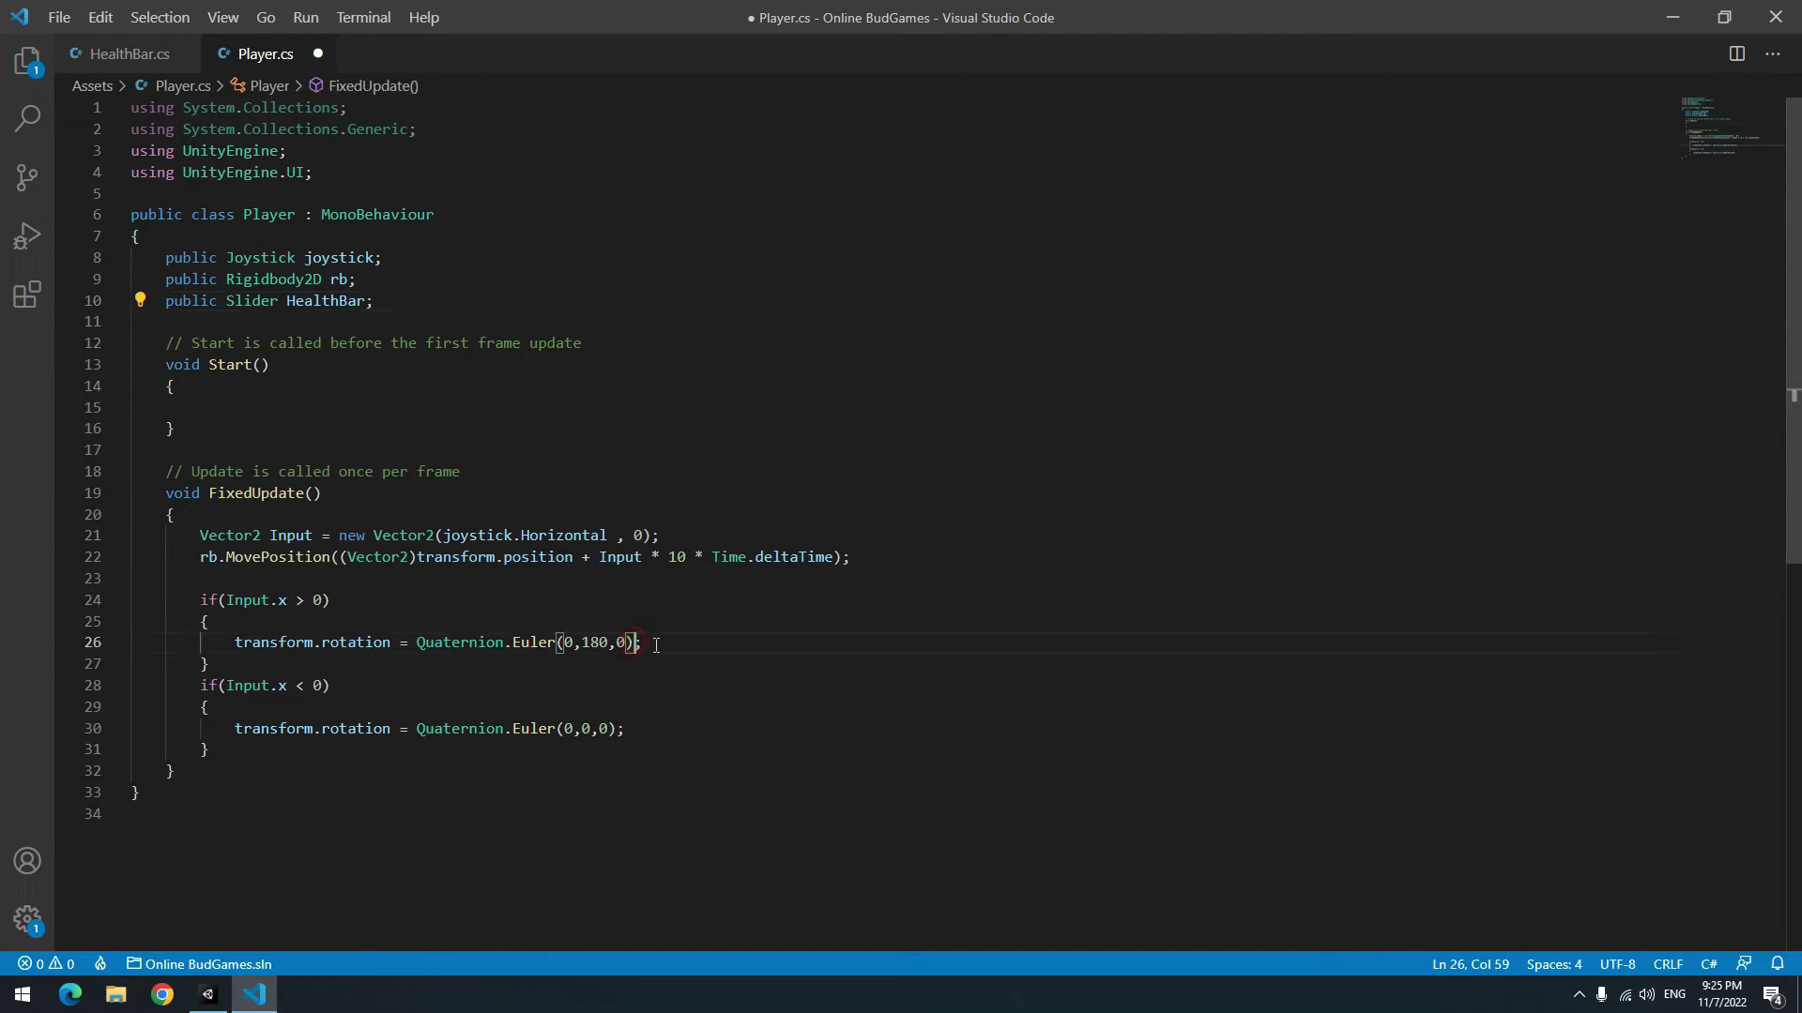
# - In the Input.x > 0 block, add HealthBar.SetDirection(Slider.Direction.RightToLeft , true) after the rotation line
pyautogui.press('Return')
pyautogui.write('HealthBar.')
pyautogui.write('SetDirection')
pyautogui.write('(slide')
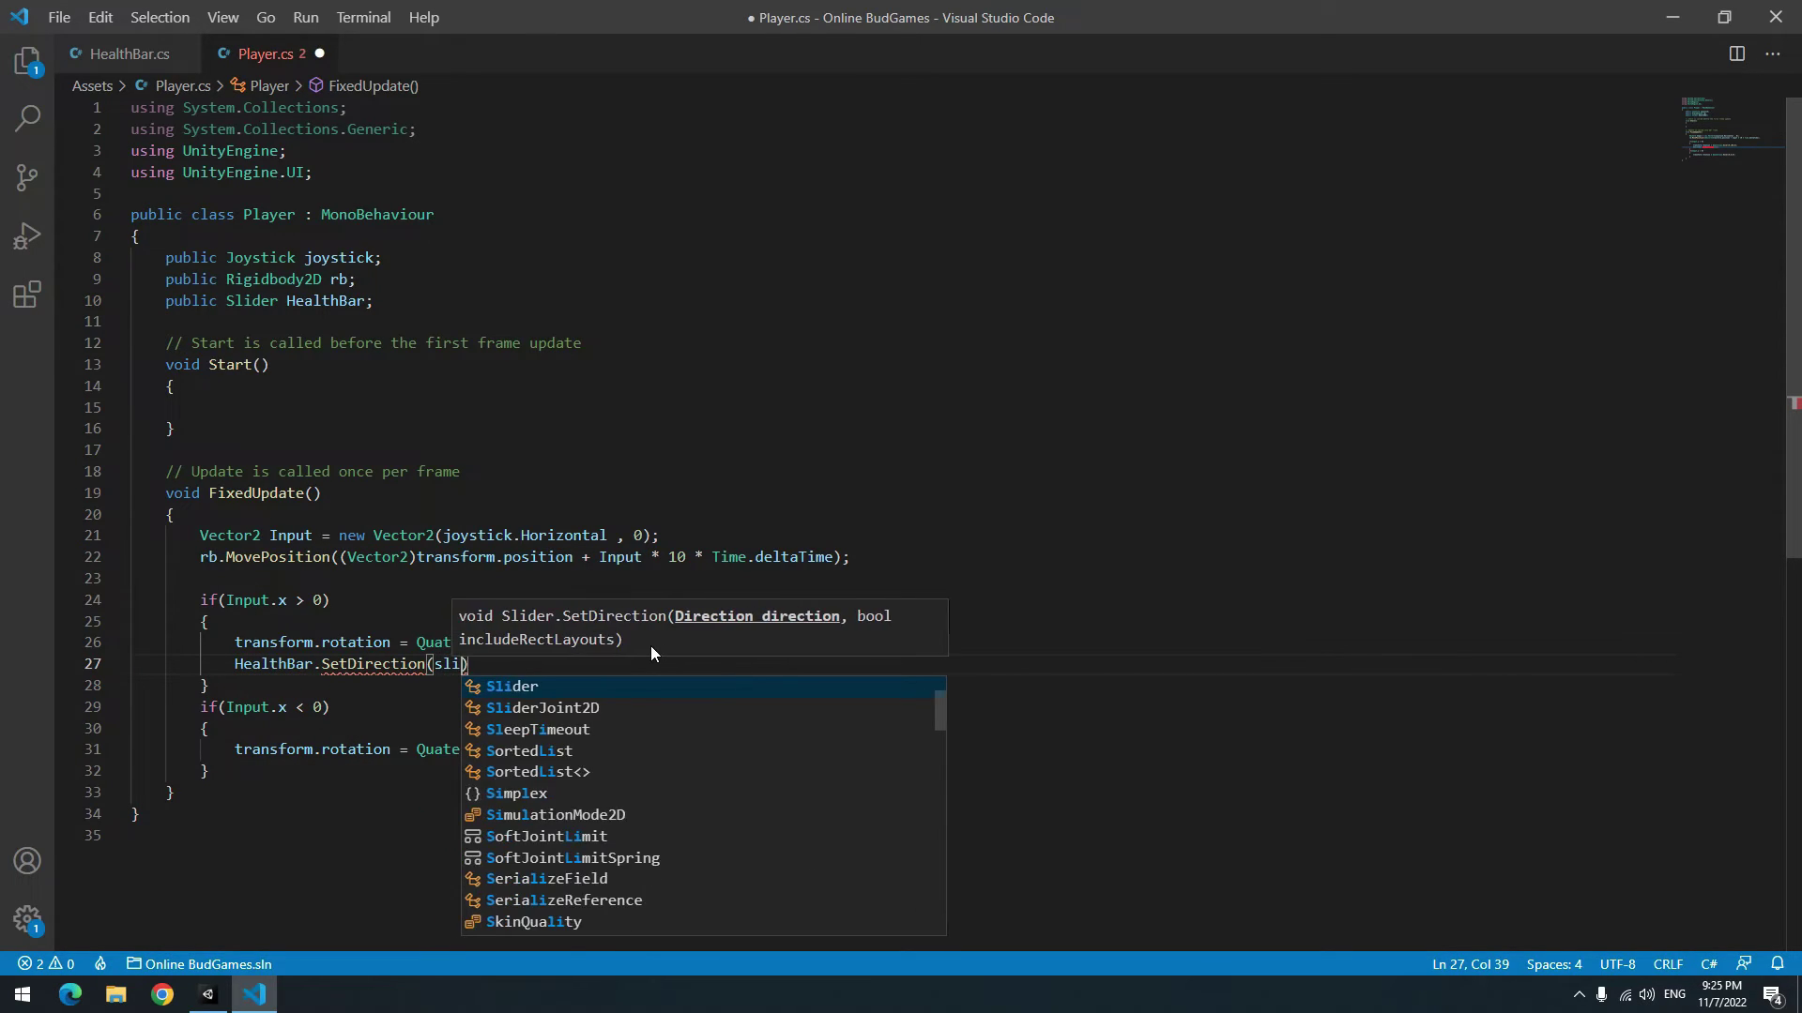
pyautogui.press('Tab')
pyautogui.write('.Direction.')
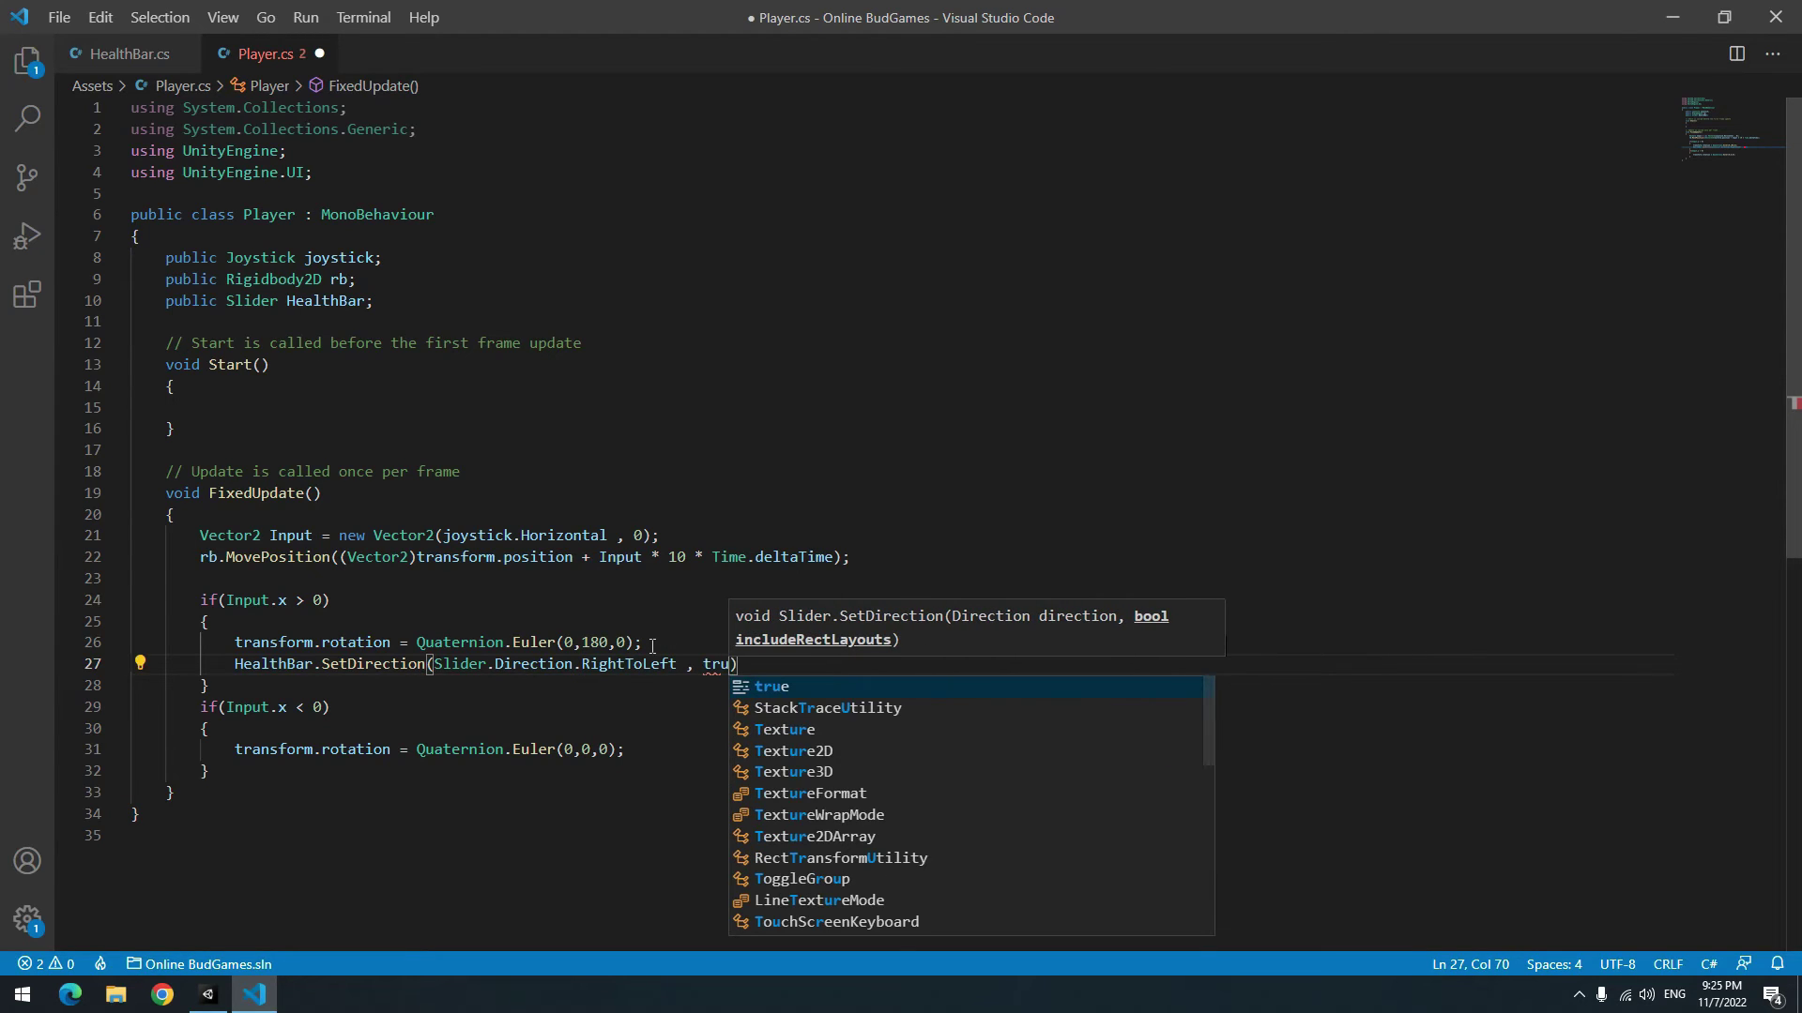
pyautogui.write('e)')
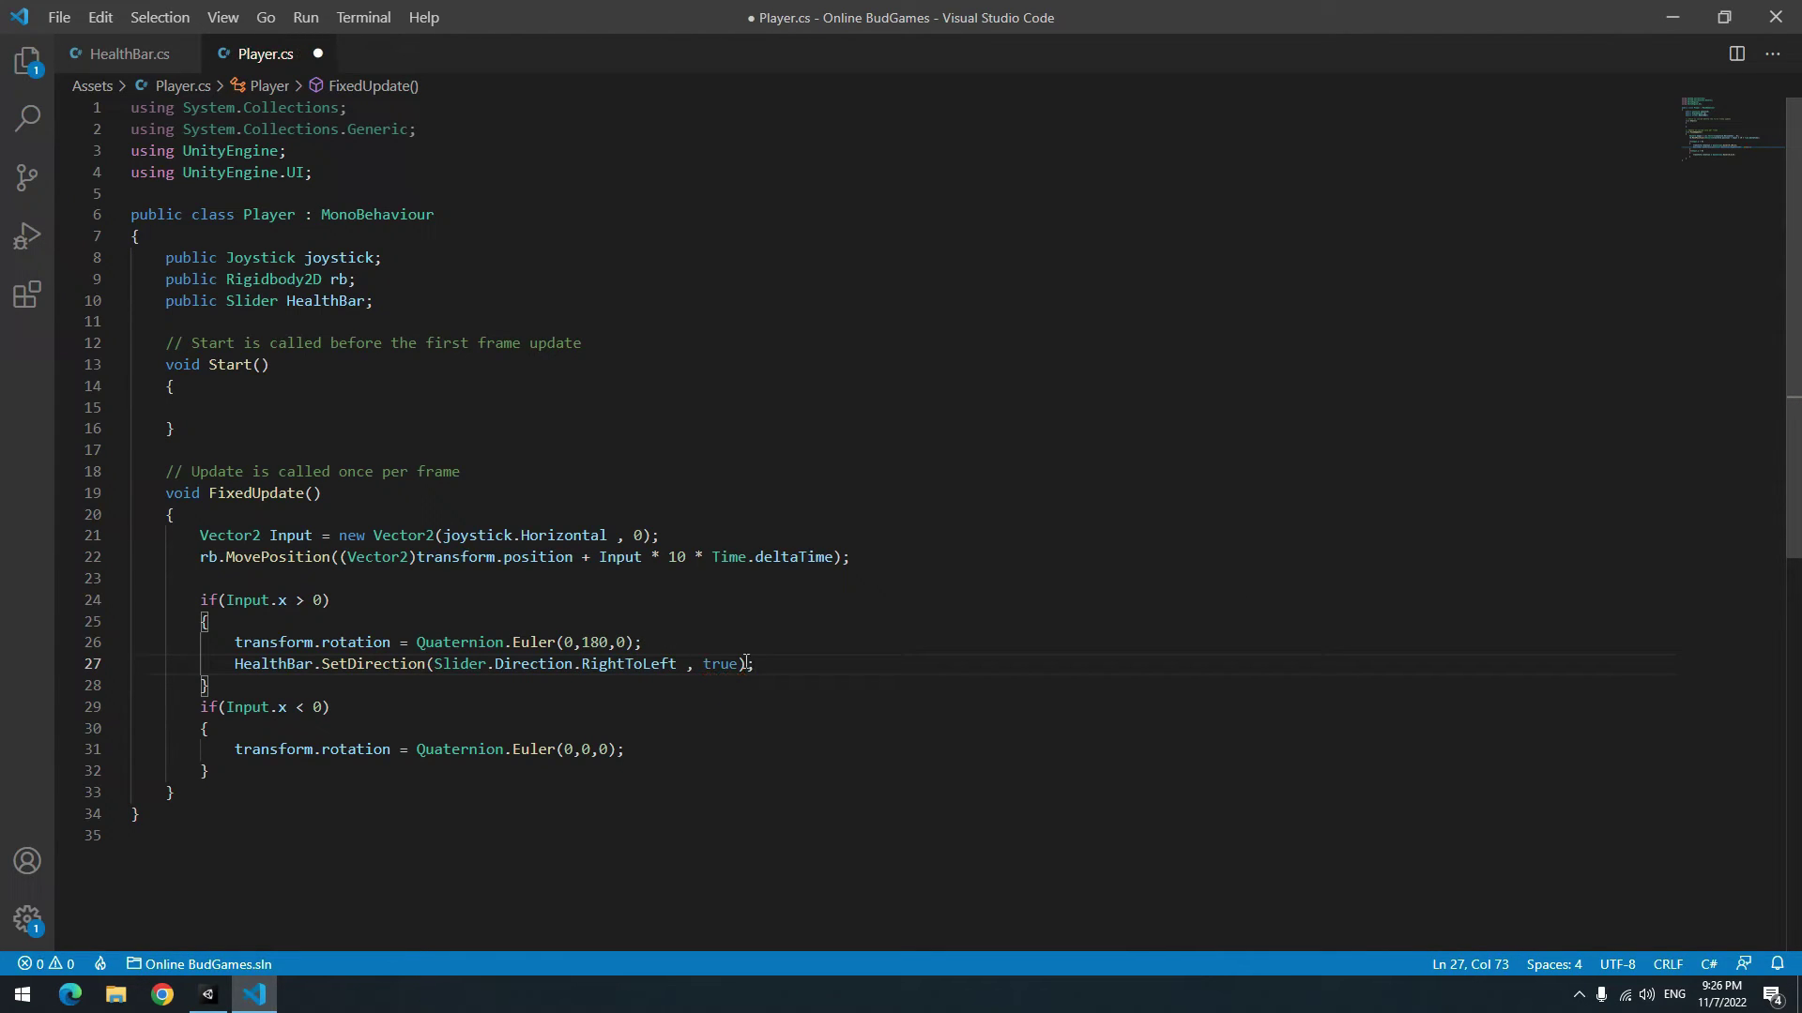
# - Copy the SetDirection line into the Input.x < 0 block and change its direction to LeftToRight
pyautogui.hotkey('shift', 'Up')
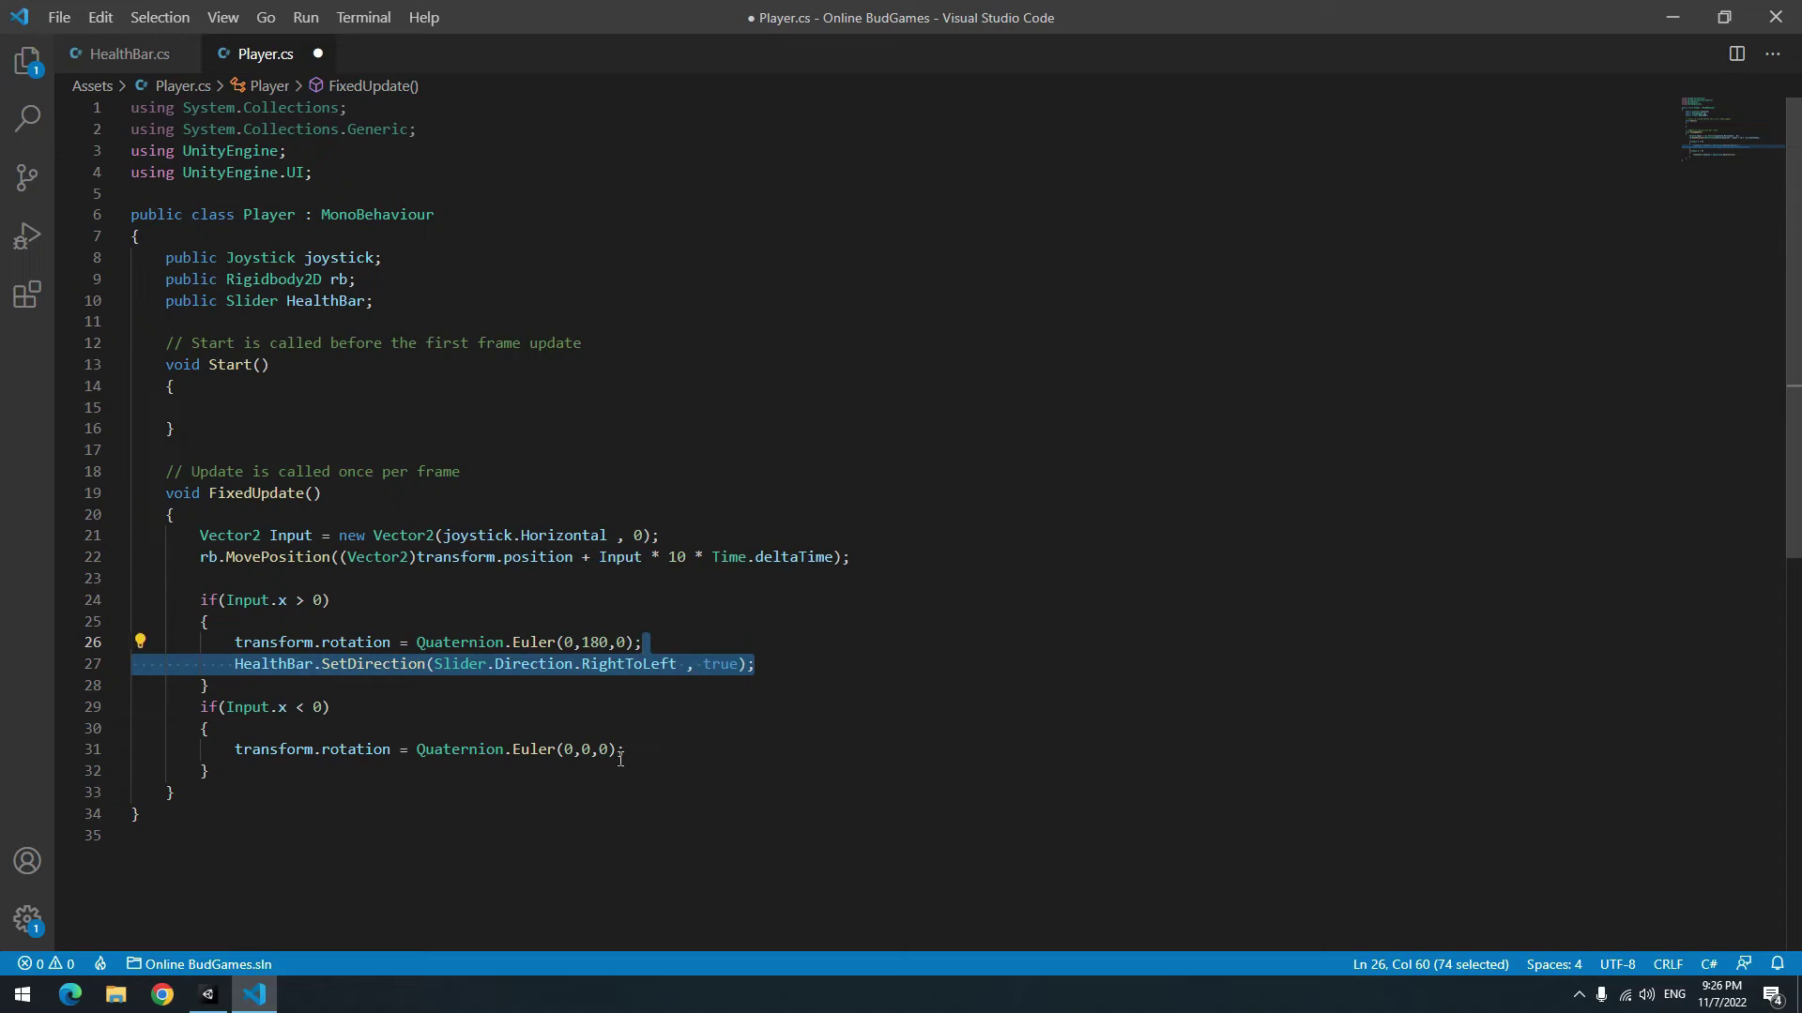
pyautogui.click(649, 755)
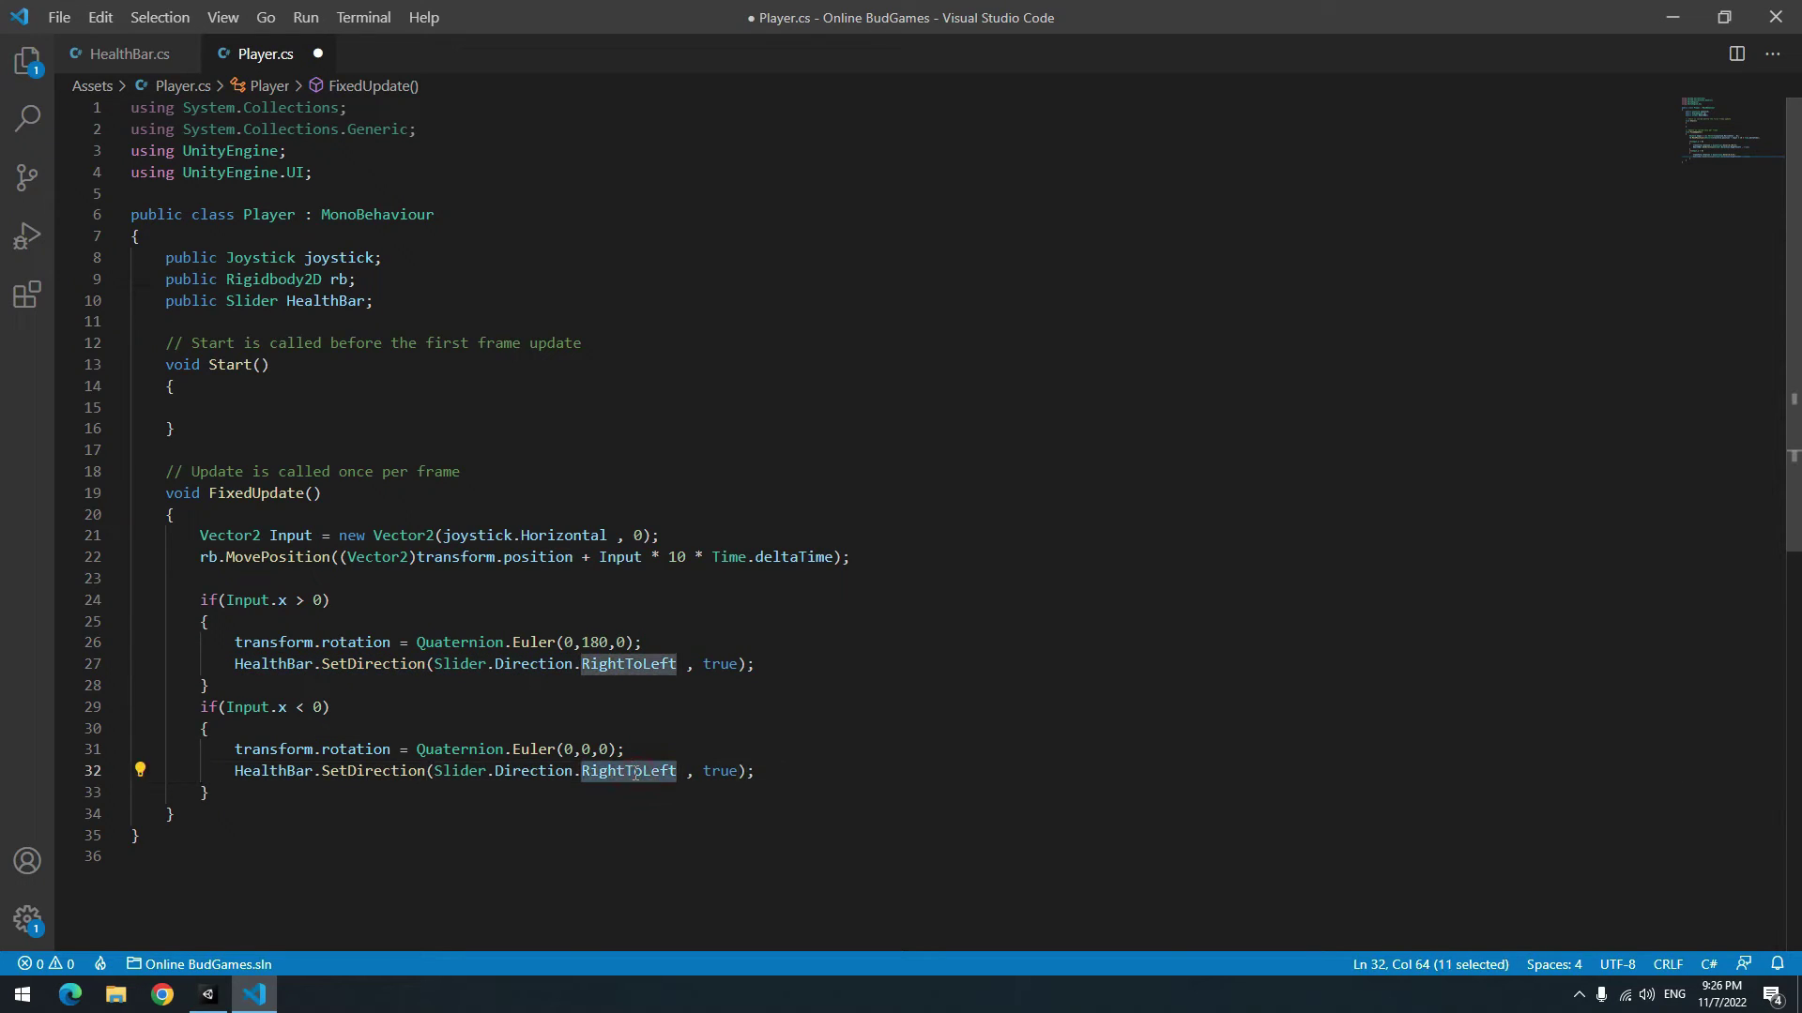
pyautogui.write('Lef')
pyautogui.press('Tab')
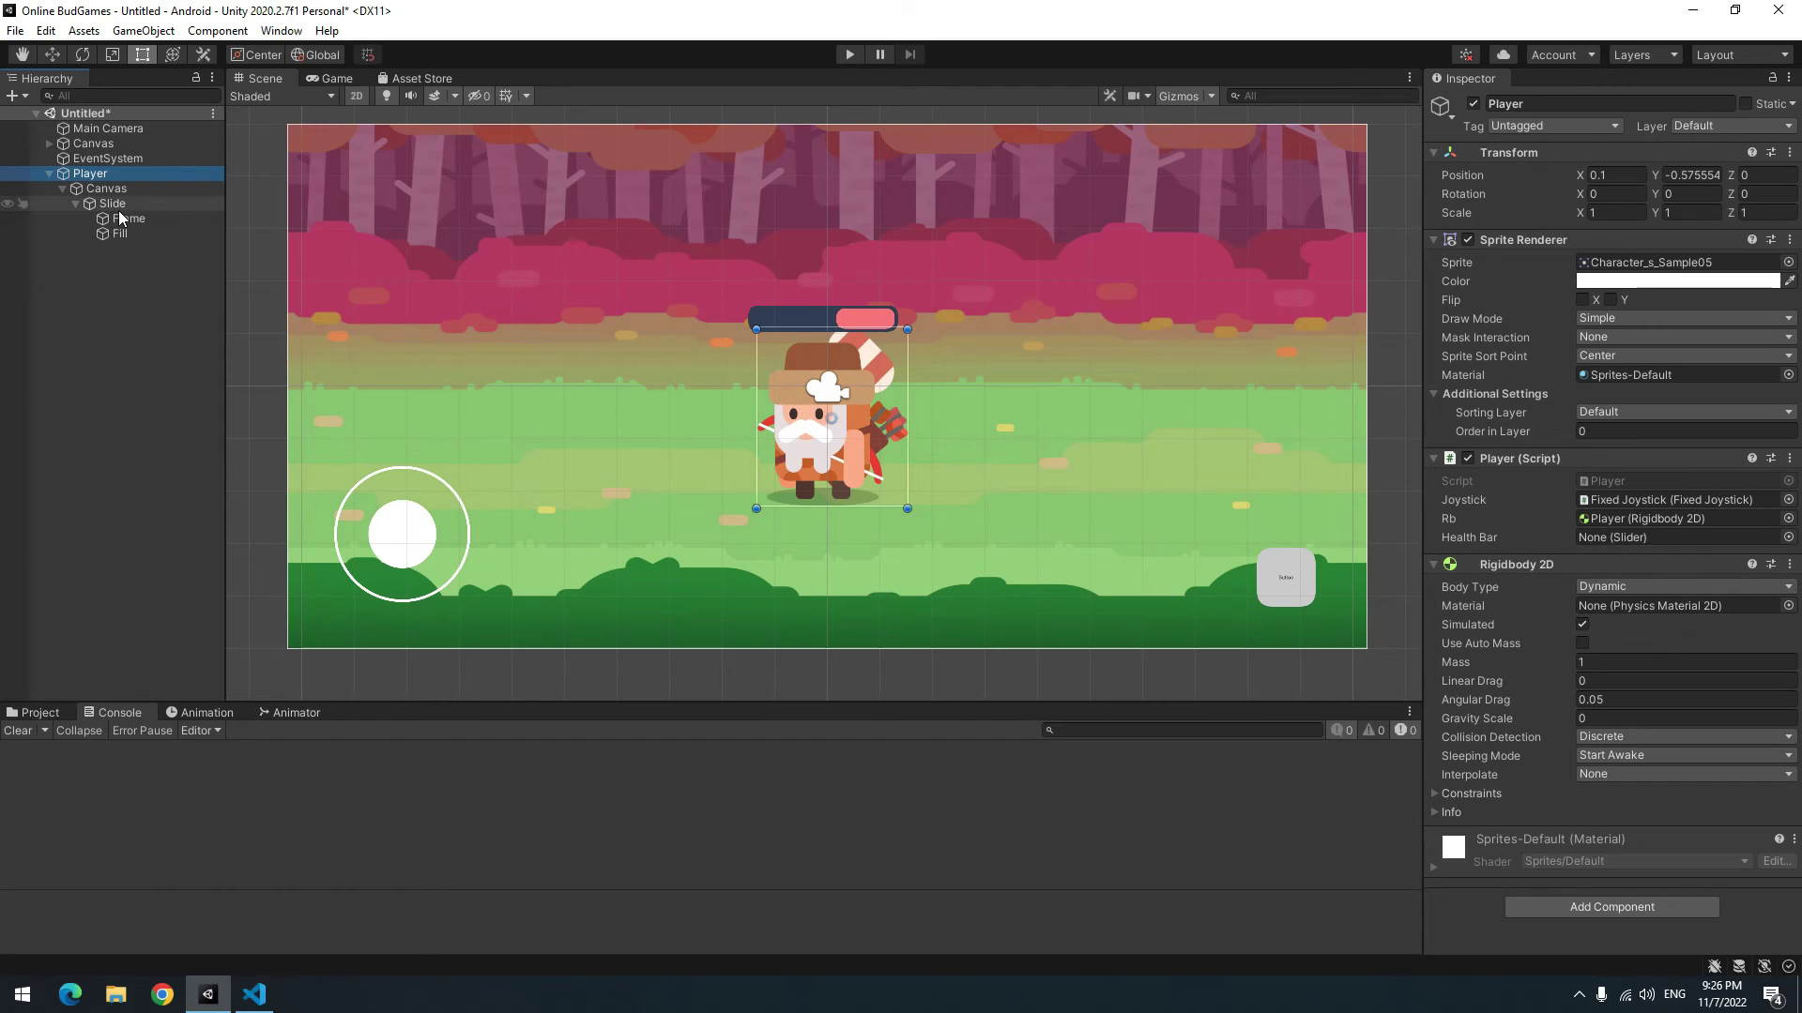
# - Assign the world-space Slide to the Player script's Health Bar field, and play-test turning the character with the joystick
pyautogui.moveTo(120, 218); pyautogui.dragTo(420, 269)
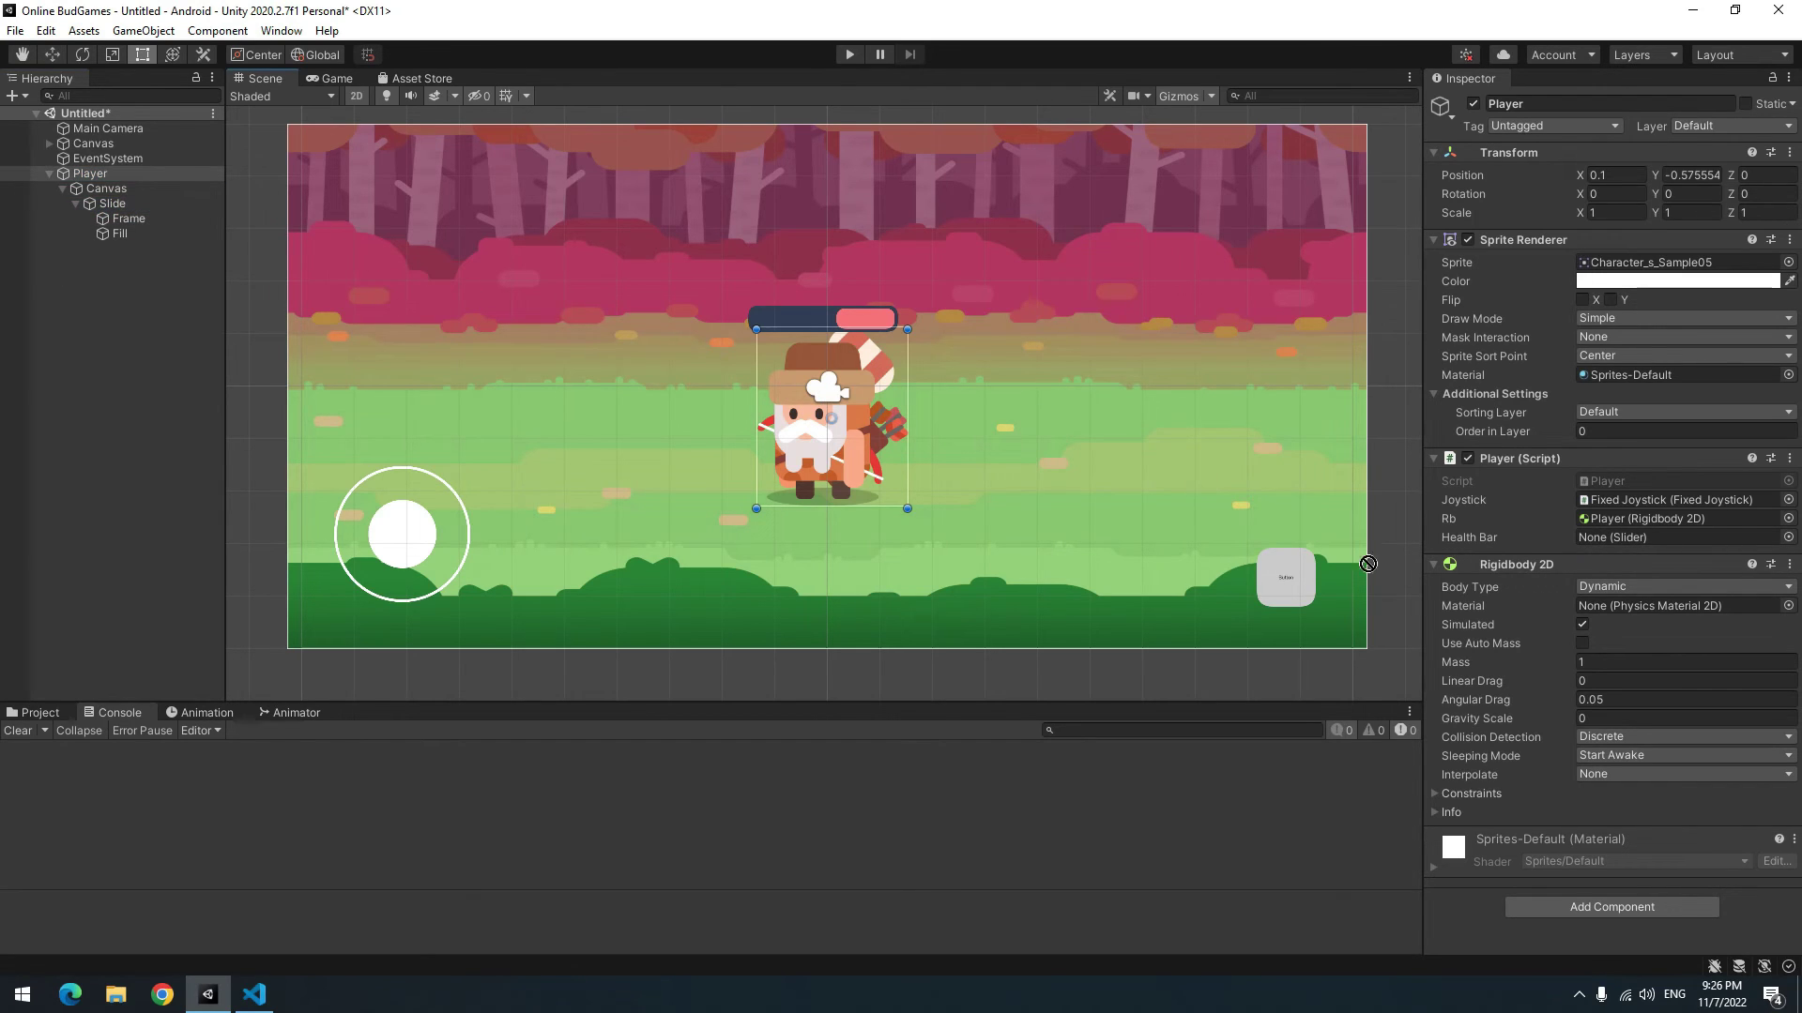
pyautogui.moveTo(1368, 564); pyautogui.dragTo(1644, 538)
pyautogui.hotkey('ctrl', 'p')
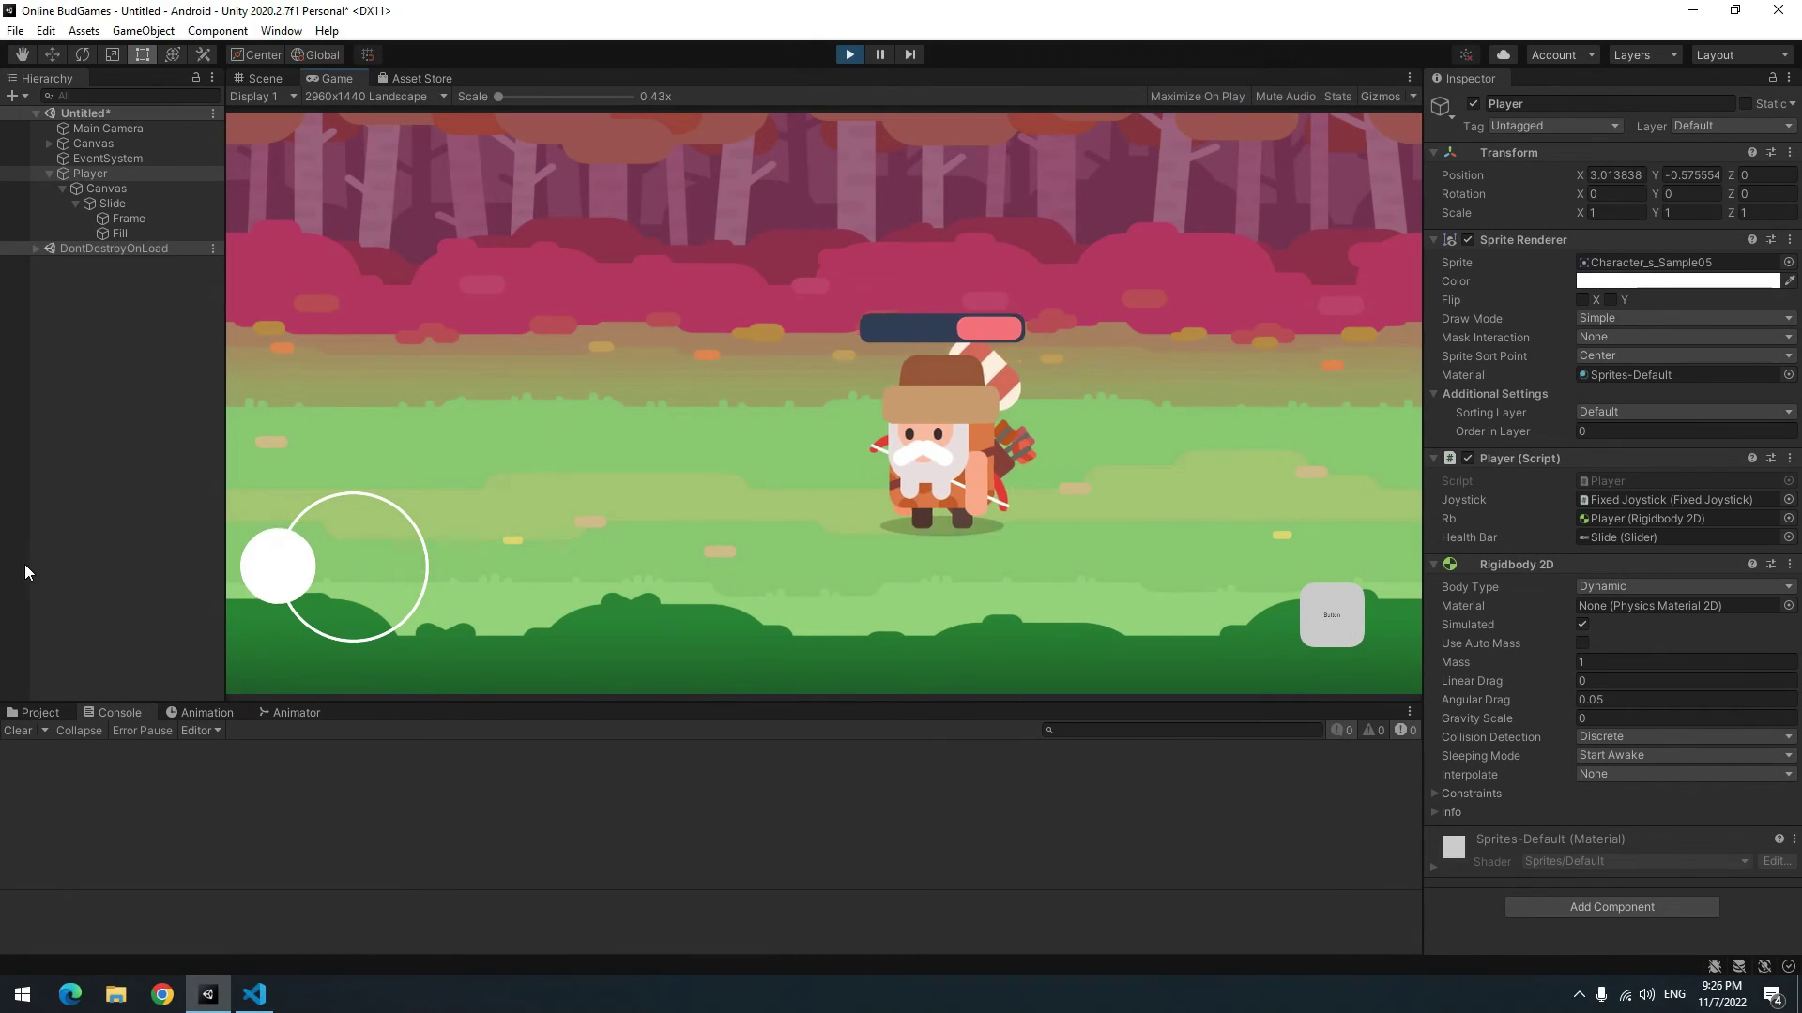
pyautogui.moveTo(26, 571); pyautogui.dragTo(167, 621)
pyautogui.click(847, 55)
# - Swap the slider directions in Player.cs: LeftToRight for Input.x > 0 and RightToLeft for Input.x < 0
pyautogui.click(253, 994)
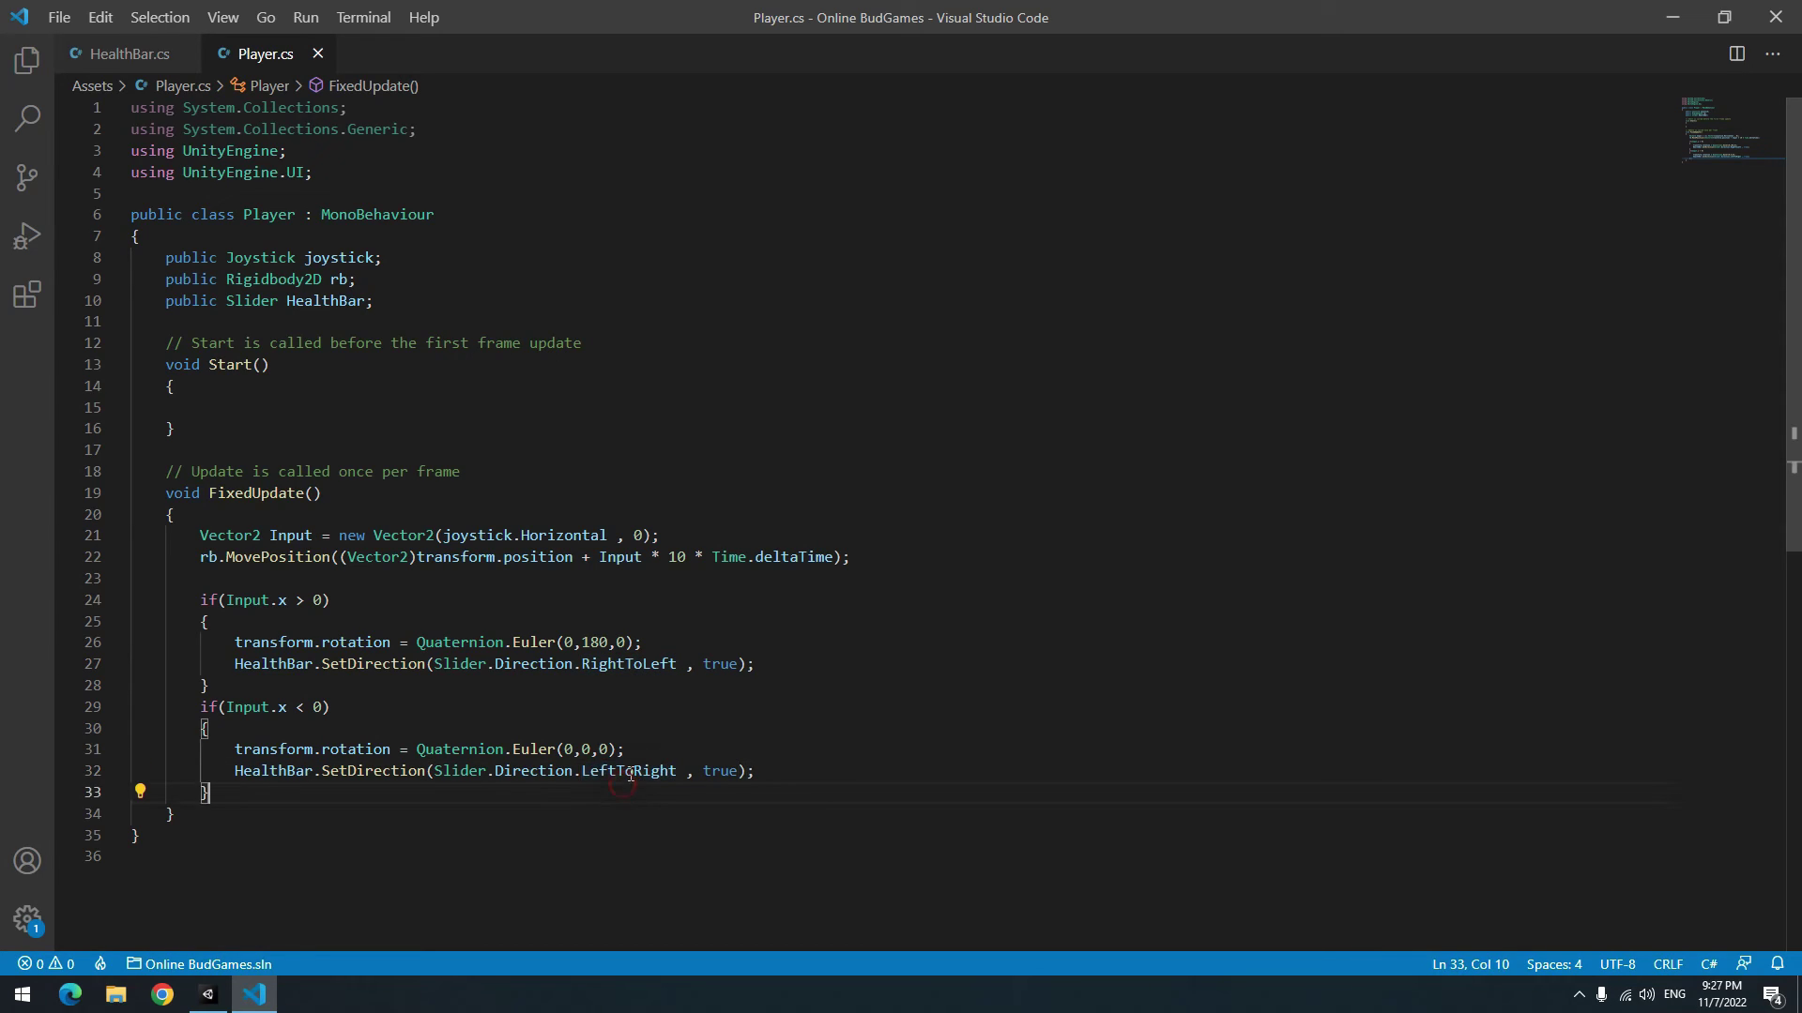
pyautogui.write('LeftToRight')
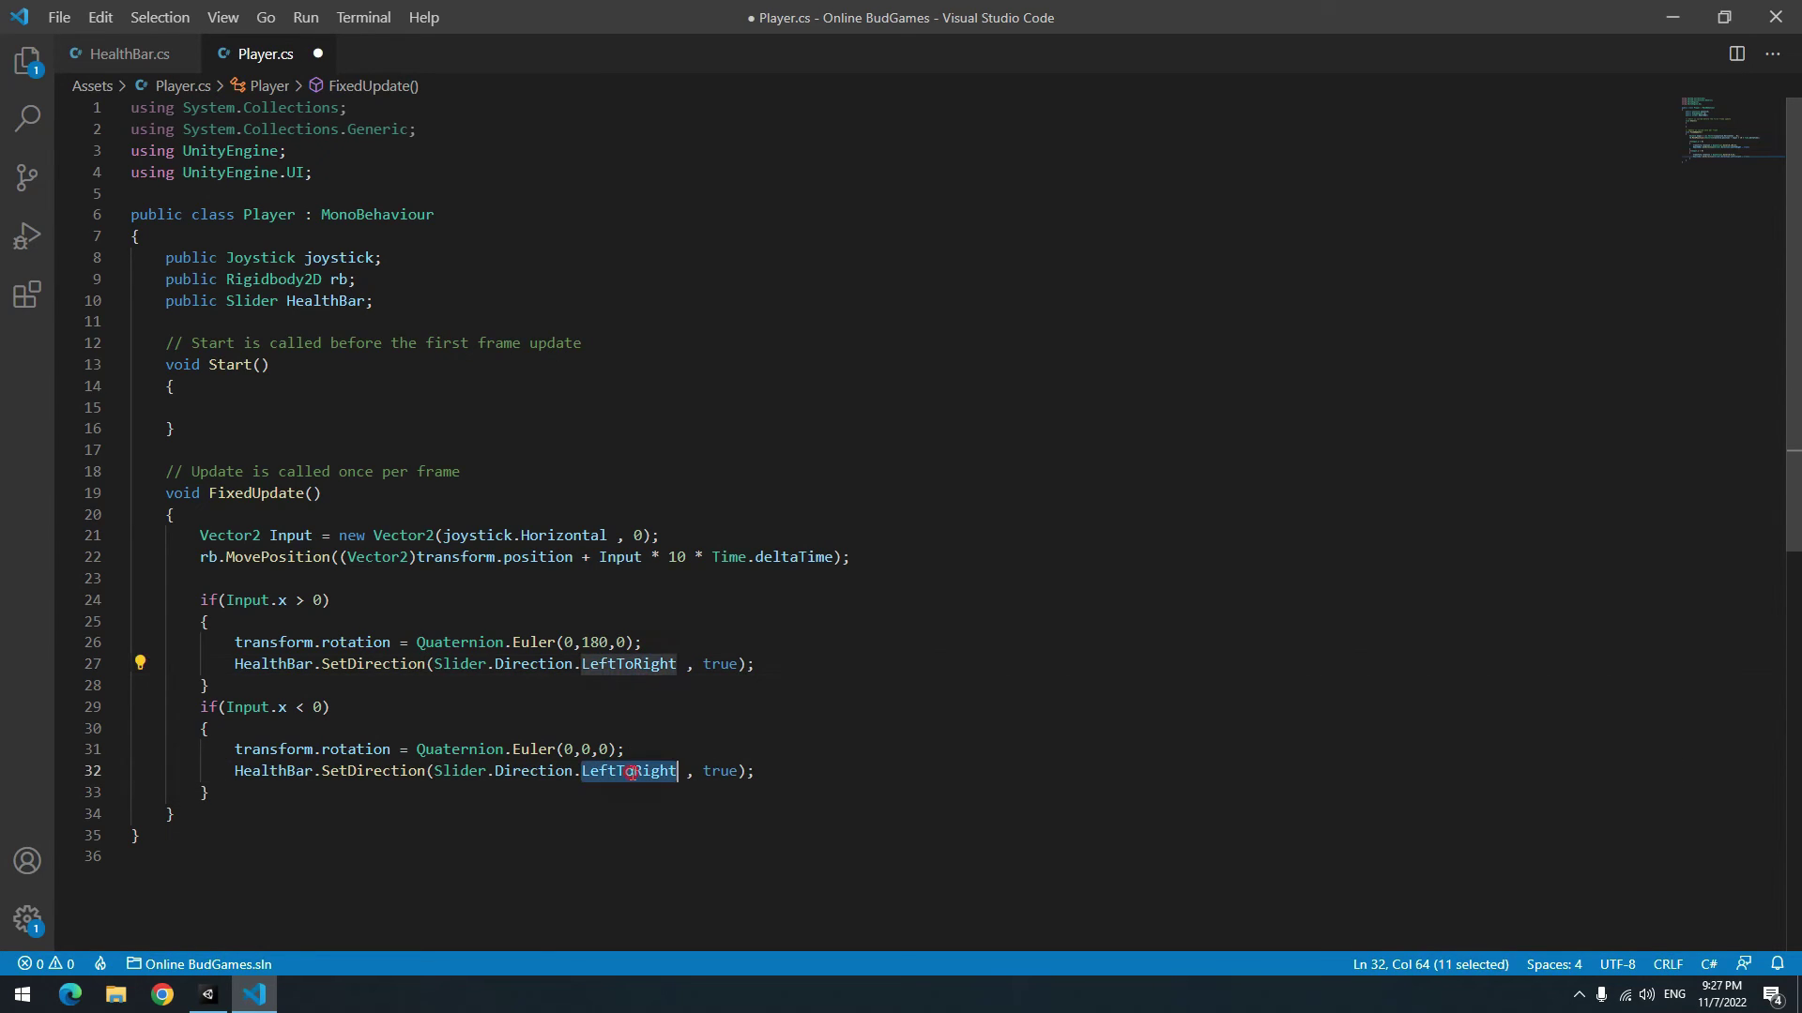
pyautogui.write('i')
pyautogui.click(677, 602)
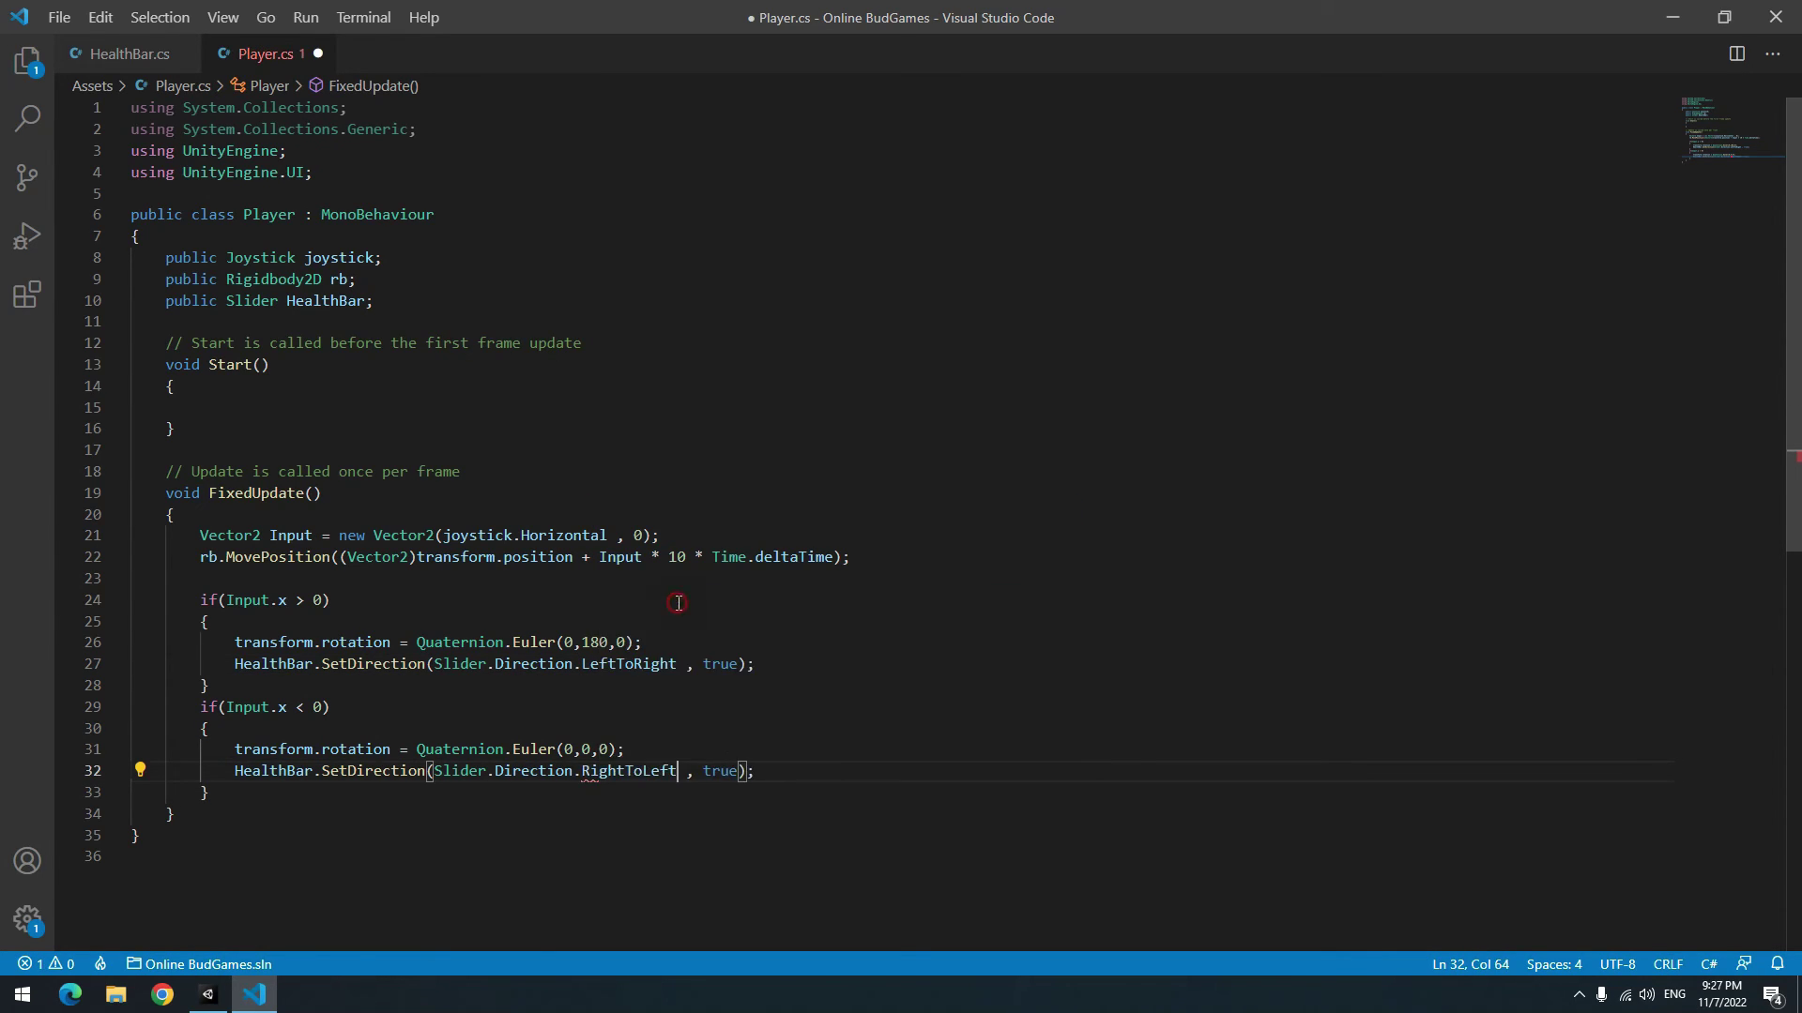
# - Move the transform.rotation line below the SetDirection line in both the Input.x > 0 and Input.x < 0 blocks
pyautogui.moveTo(732, 652); pyautogui.dragTo(714, 624)
pyautogui.hotkey('ctrl', 'c')
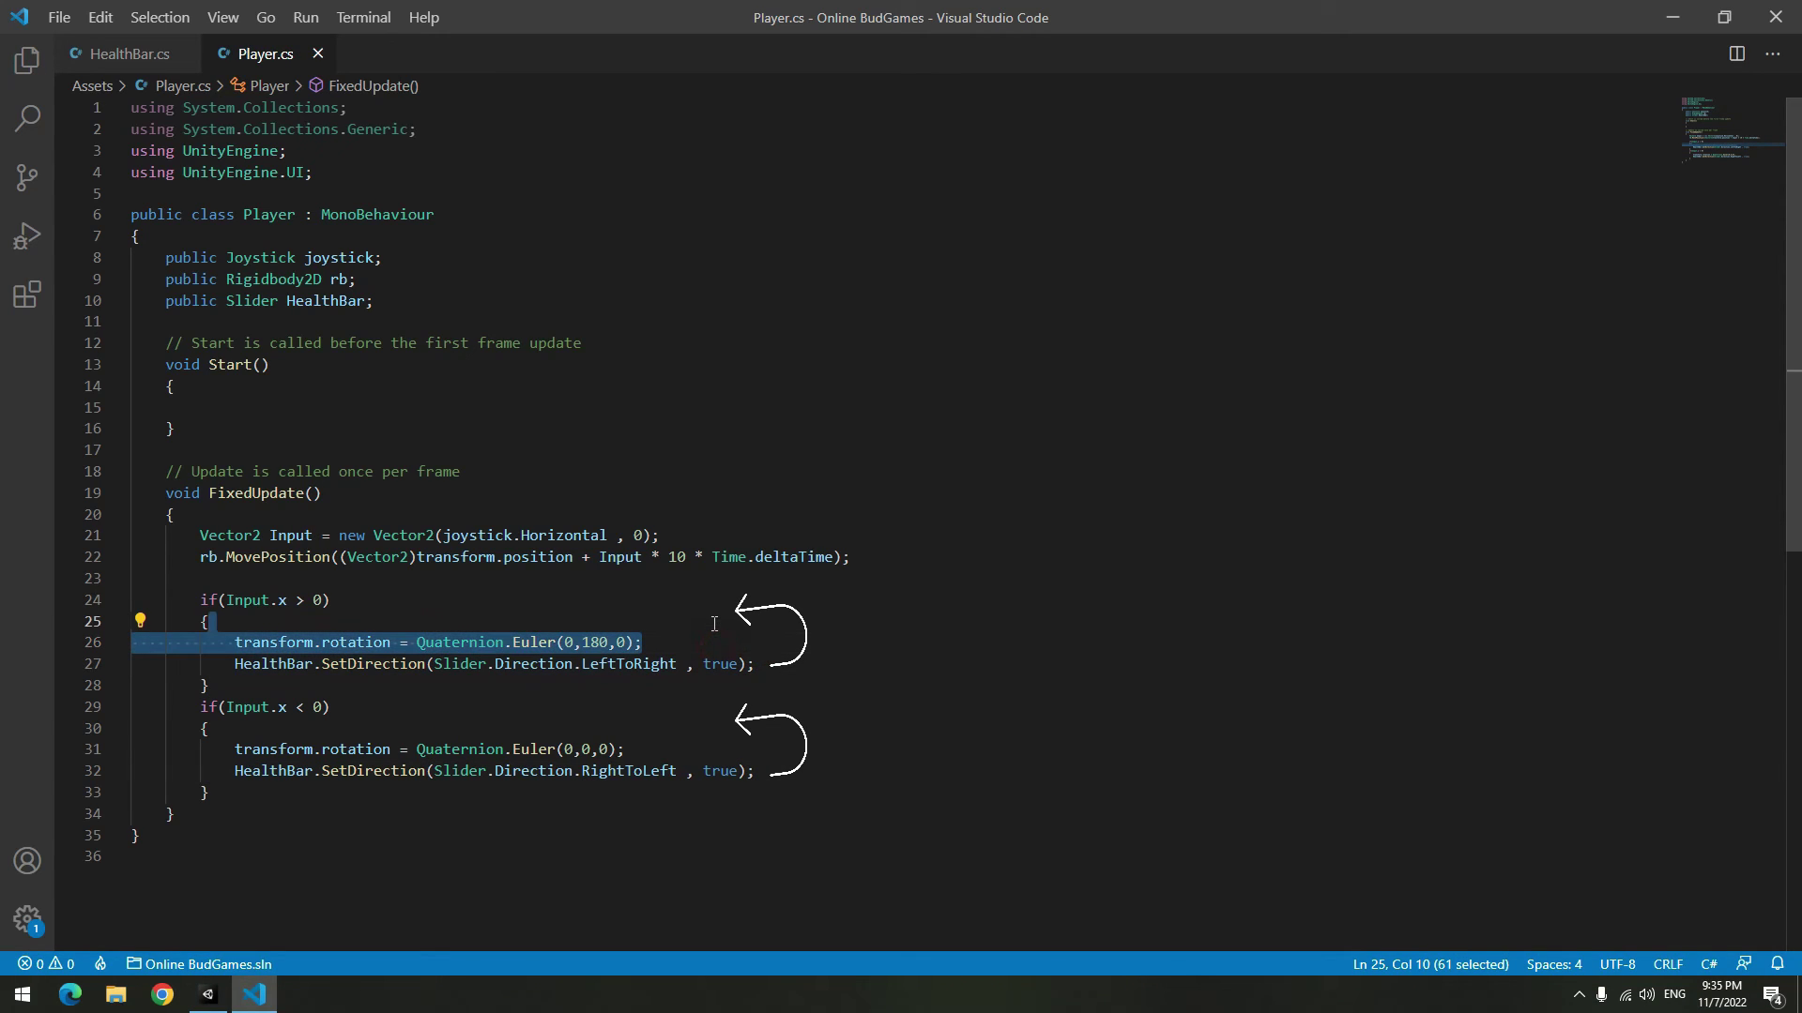
pyautogui.press('BackSpace')
pyautogui.hotkey('ctrl', 'v')
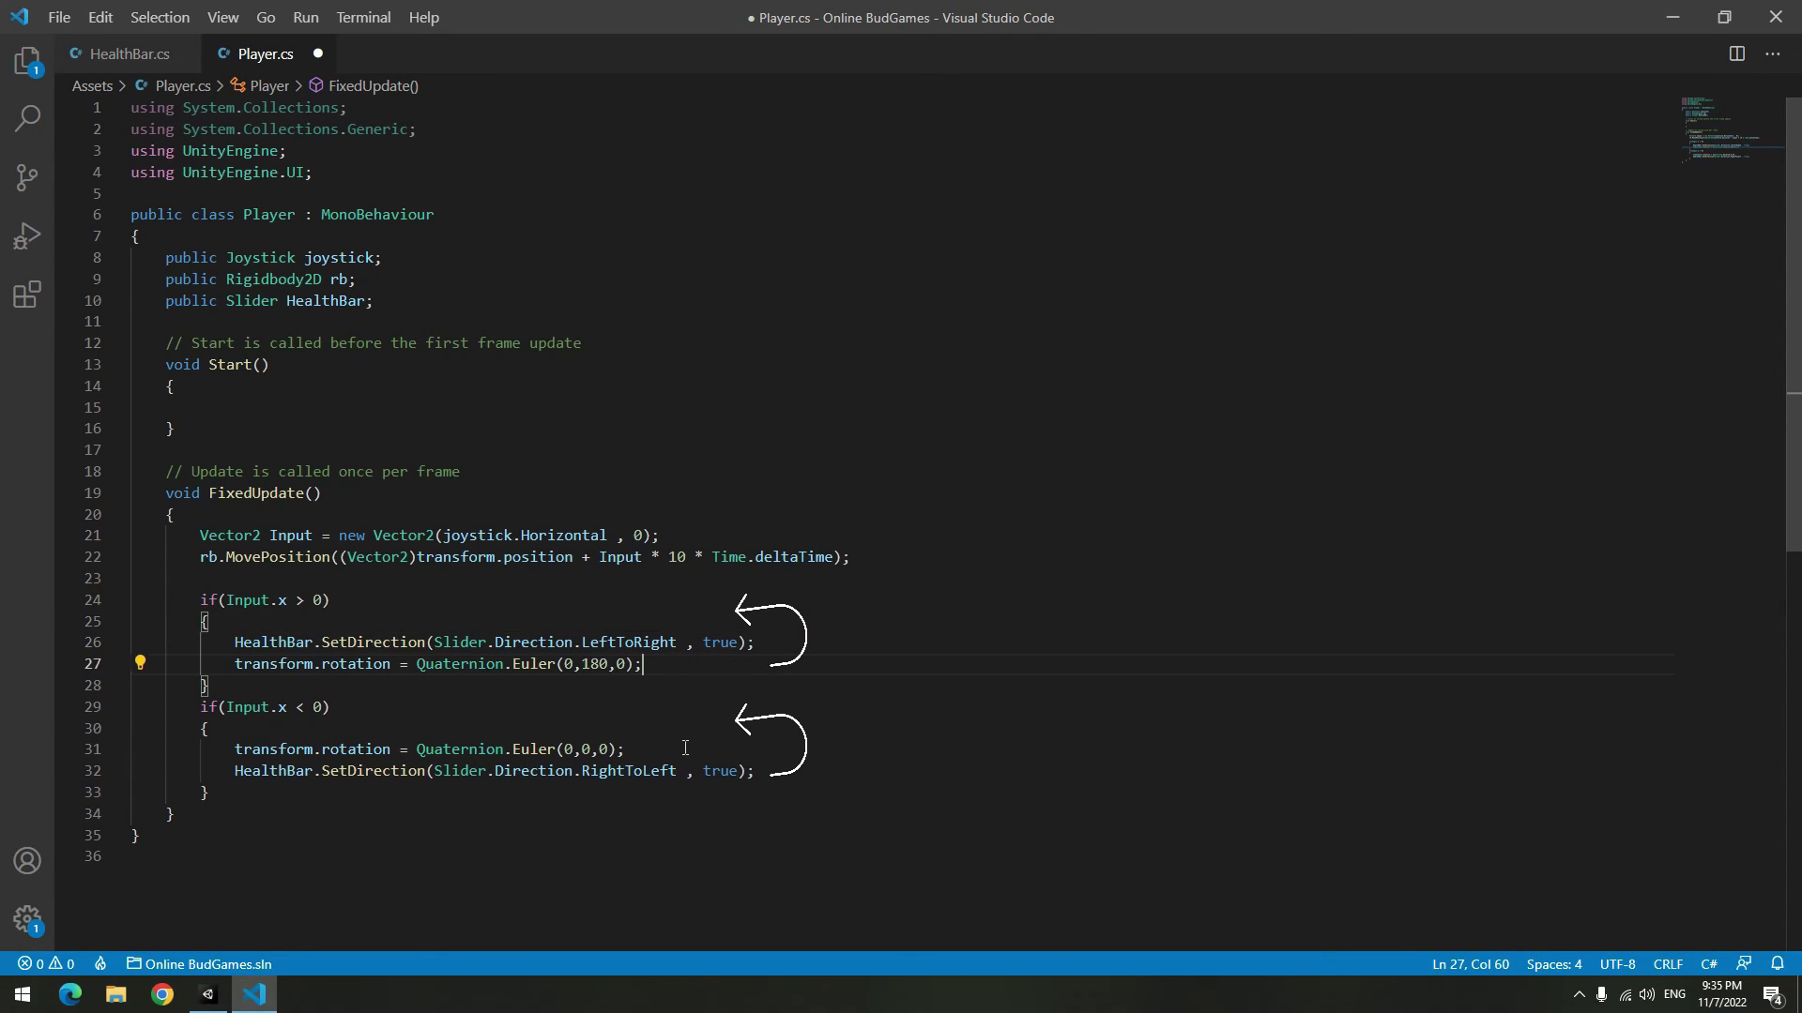
pyautogui.moveTo(683, 750); pyautogui.dragTo(691, 736)
pyautogui.hotkey('ctrl', 'x')
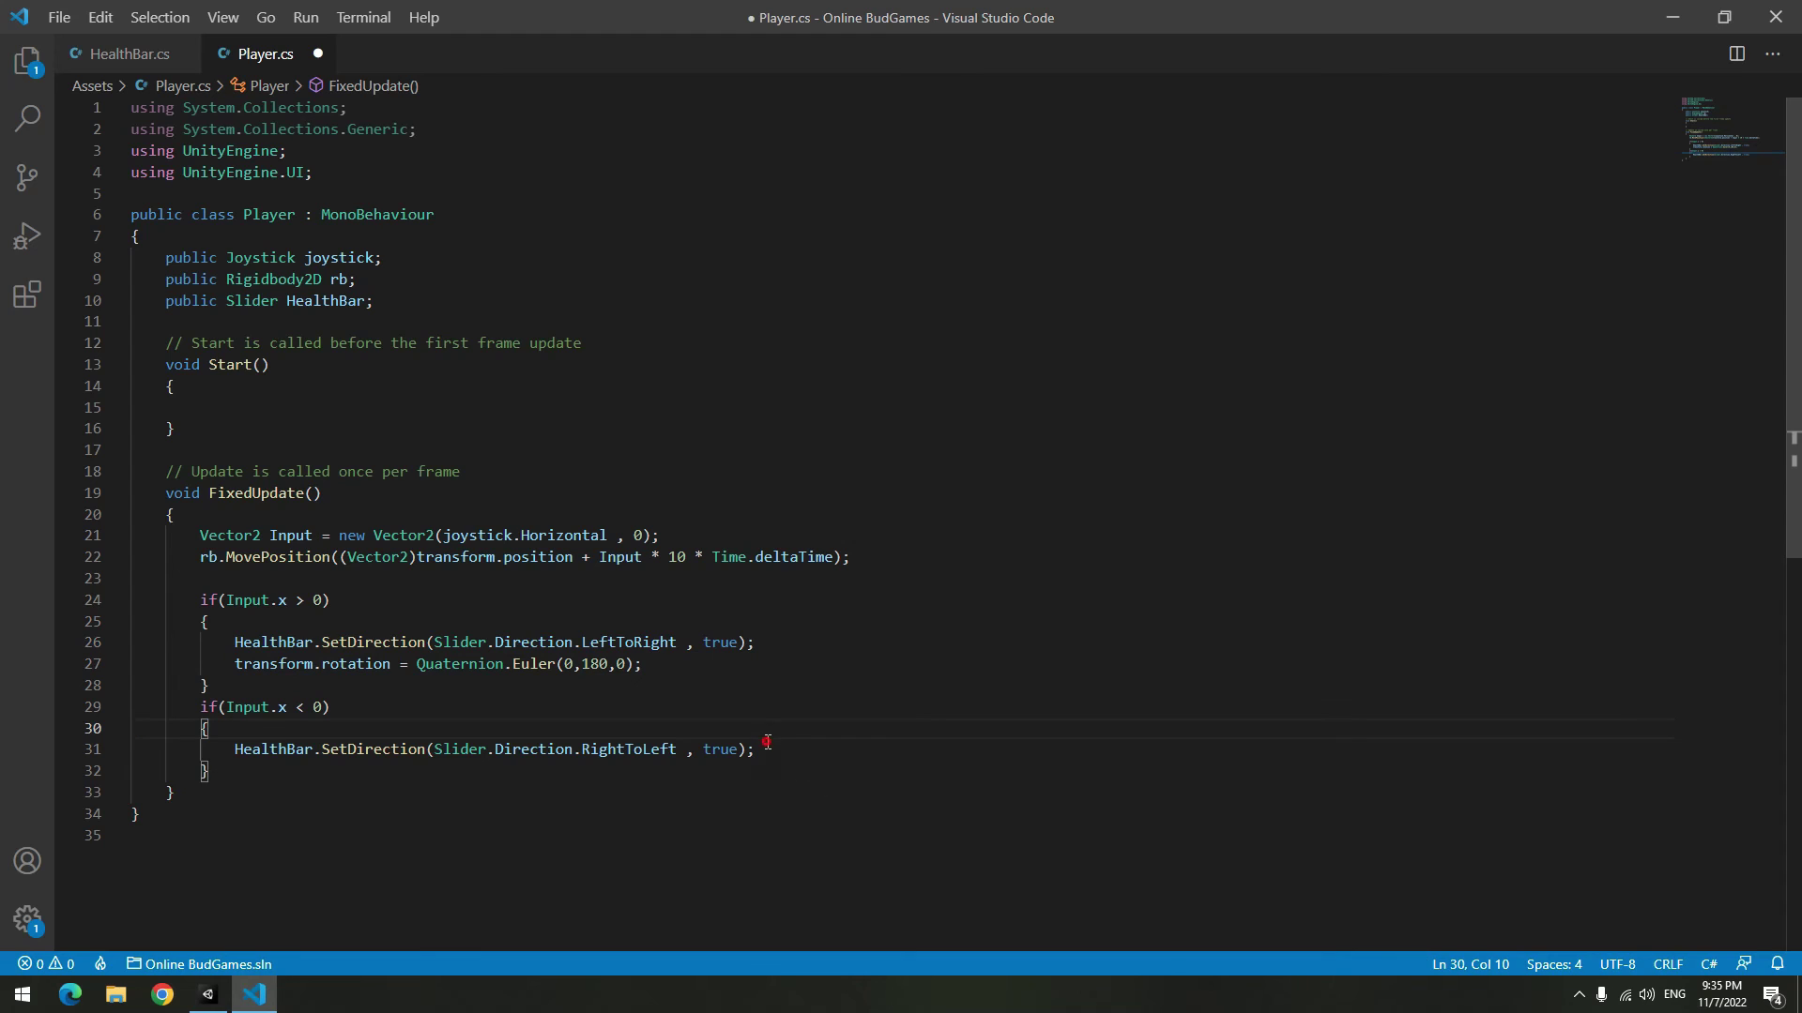